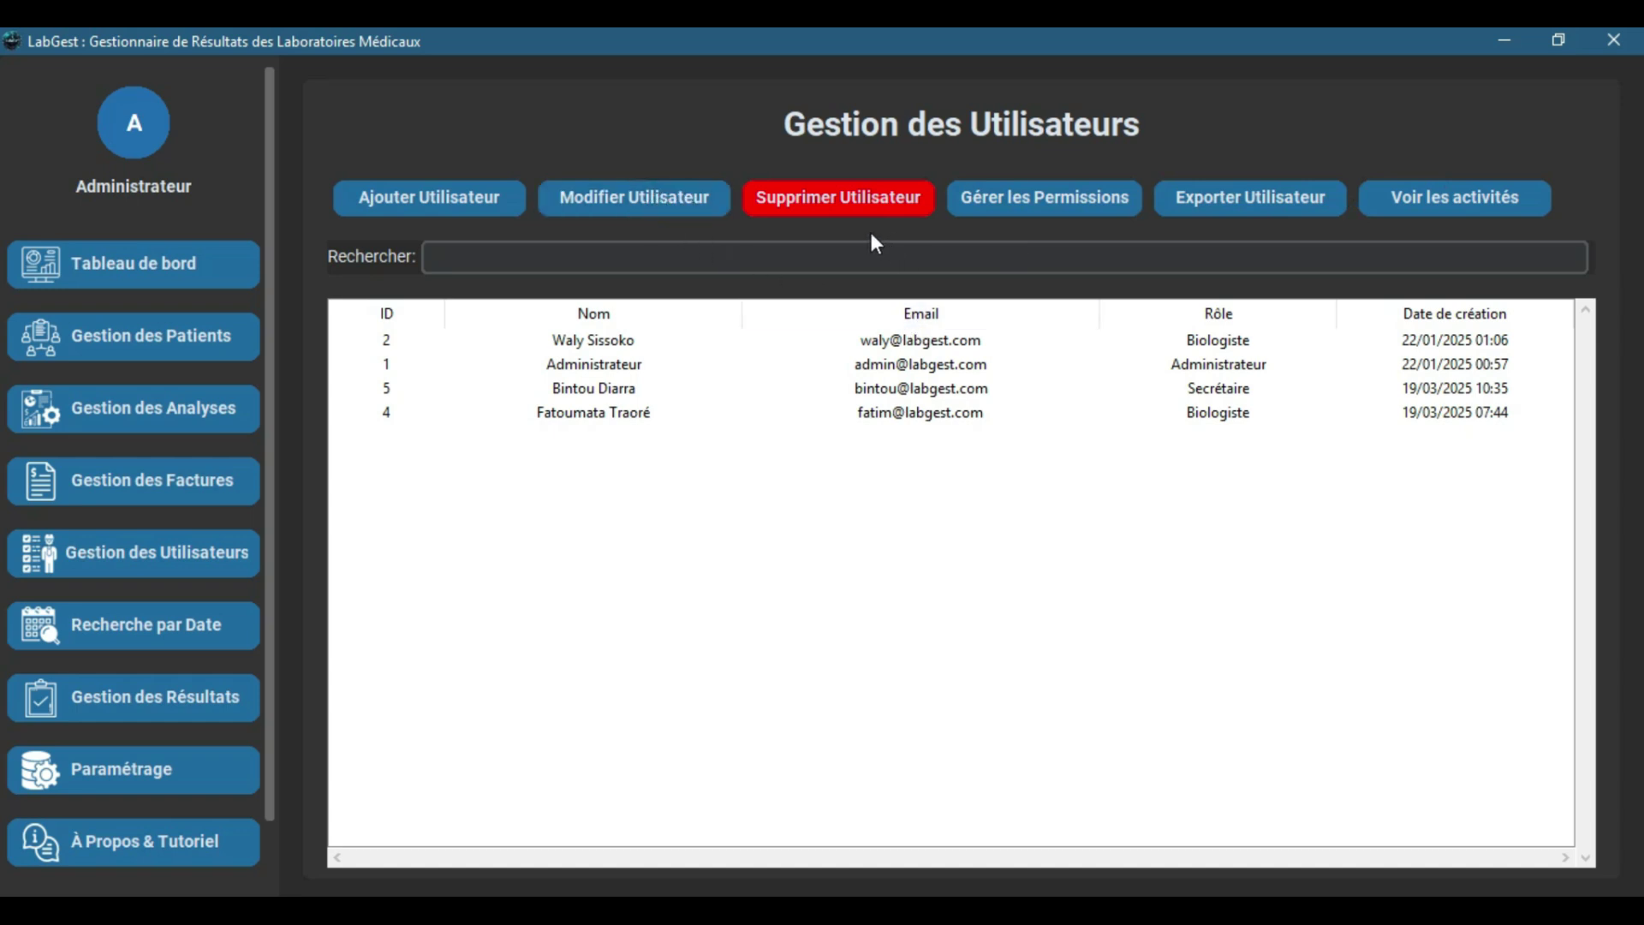
{"action": "left_click", "coordinate": [923, 390]}
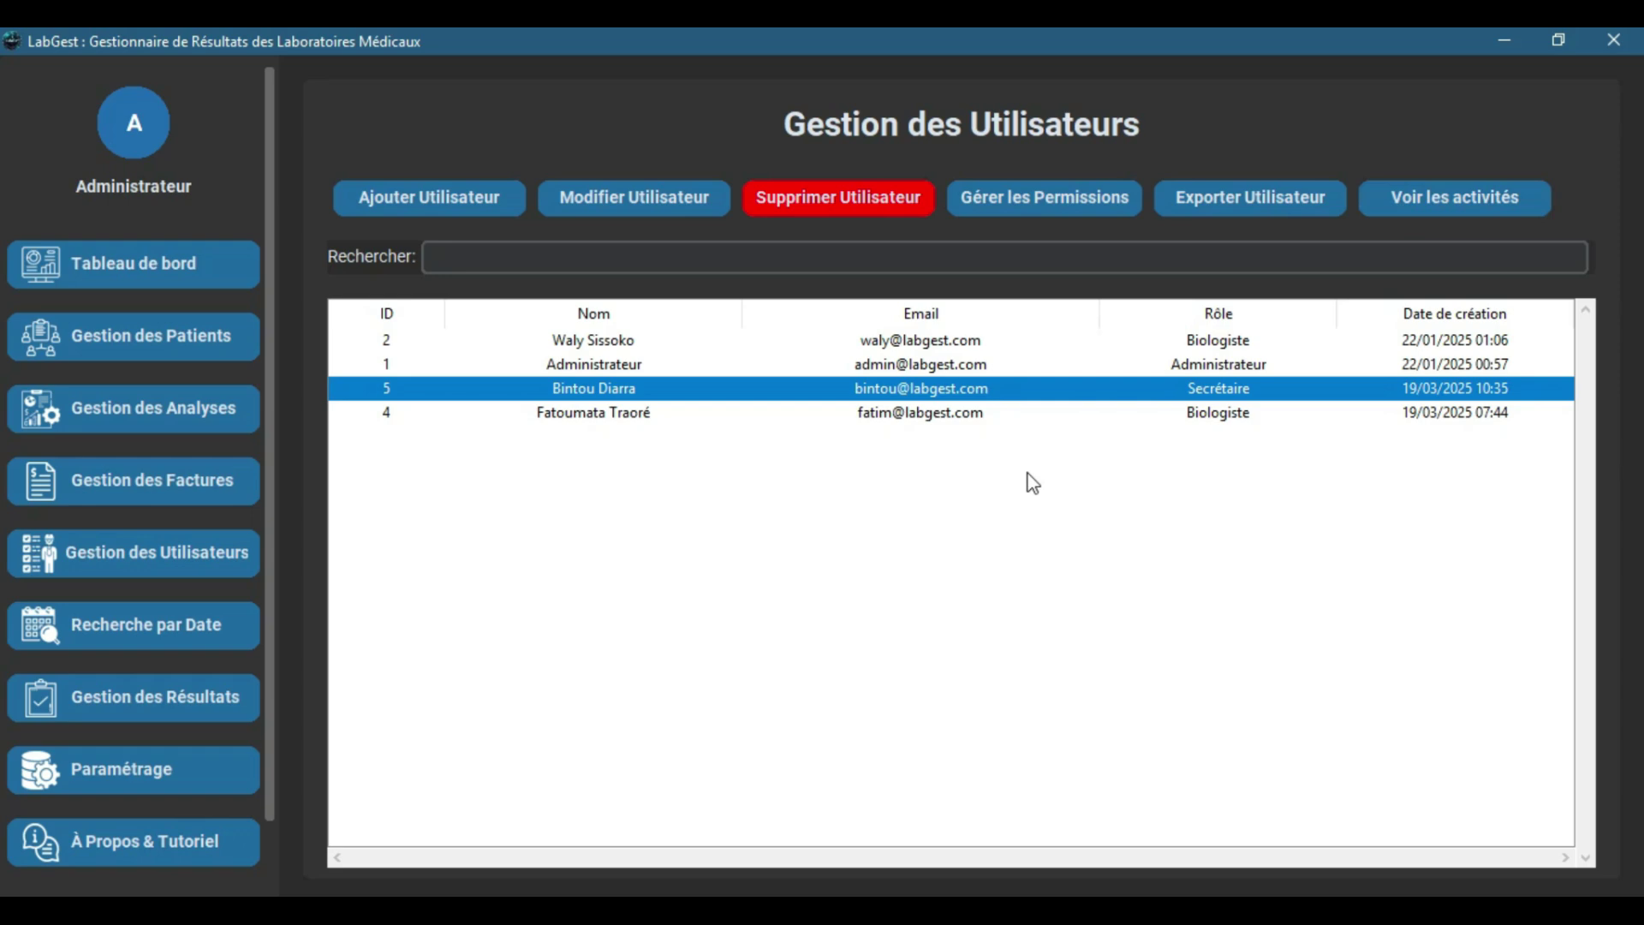
{"action": "left_click", "coordinate": [939, 414]}
{"action": "left_click", "coordinate": [931, 342]}
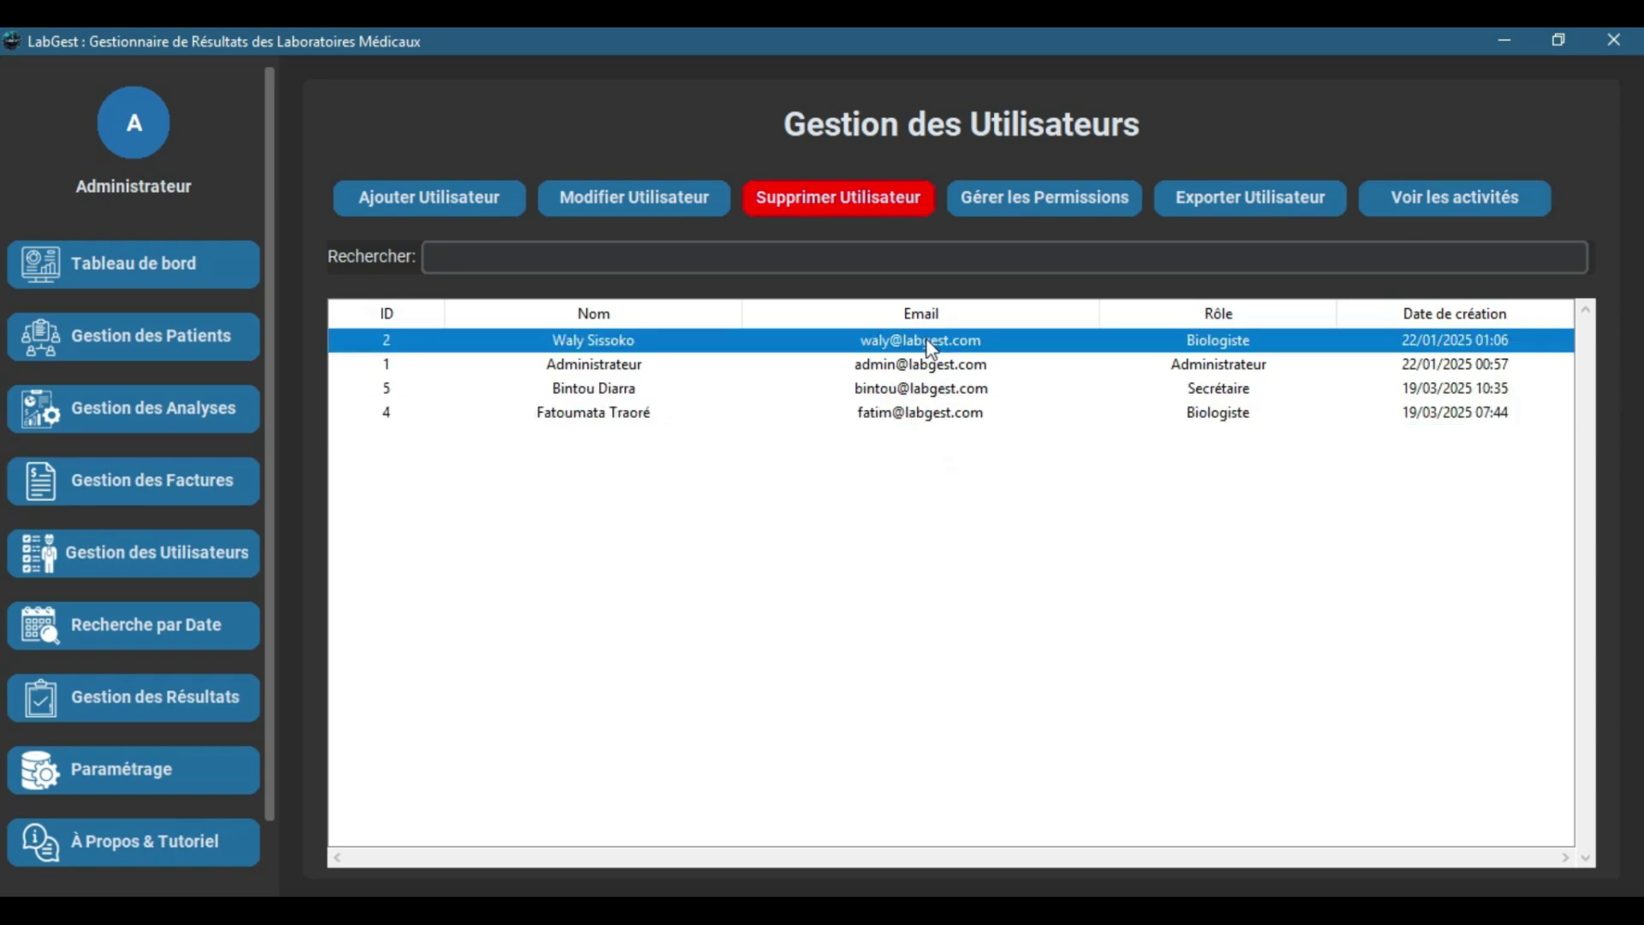
{"action": "left_click", "coordinate": [925, 367]}
{"action": "left_click", "coordinate": [908, 392]}
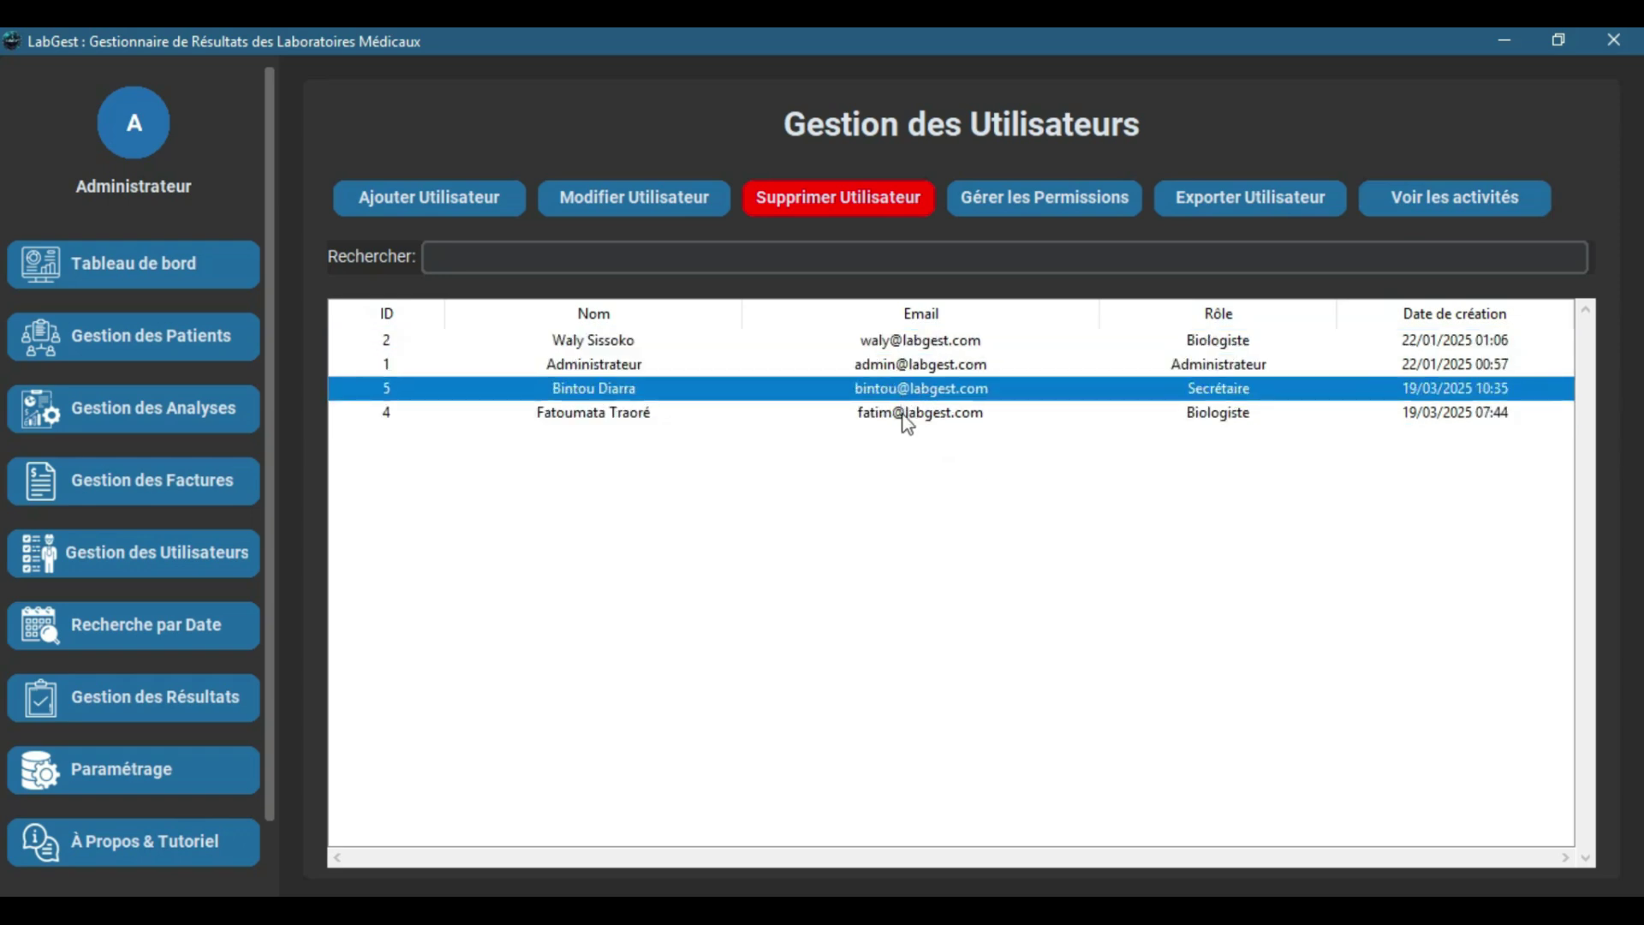
{"action": "left_click", "coordinate": [907, 415]}
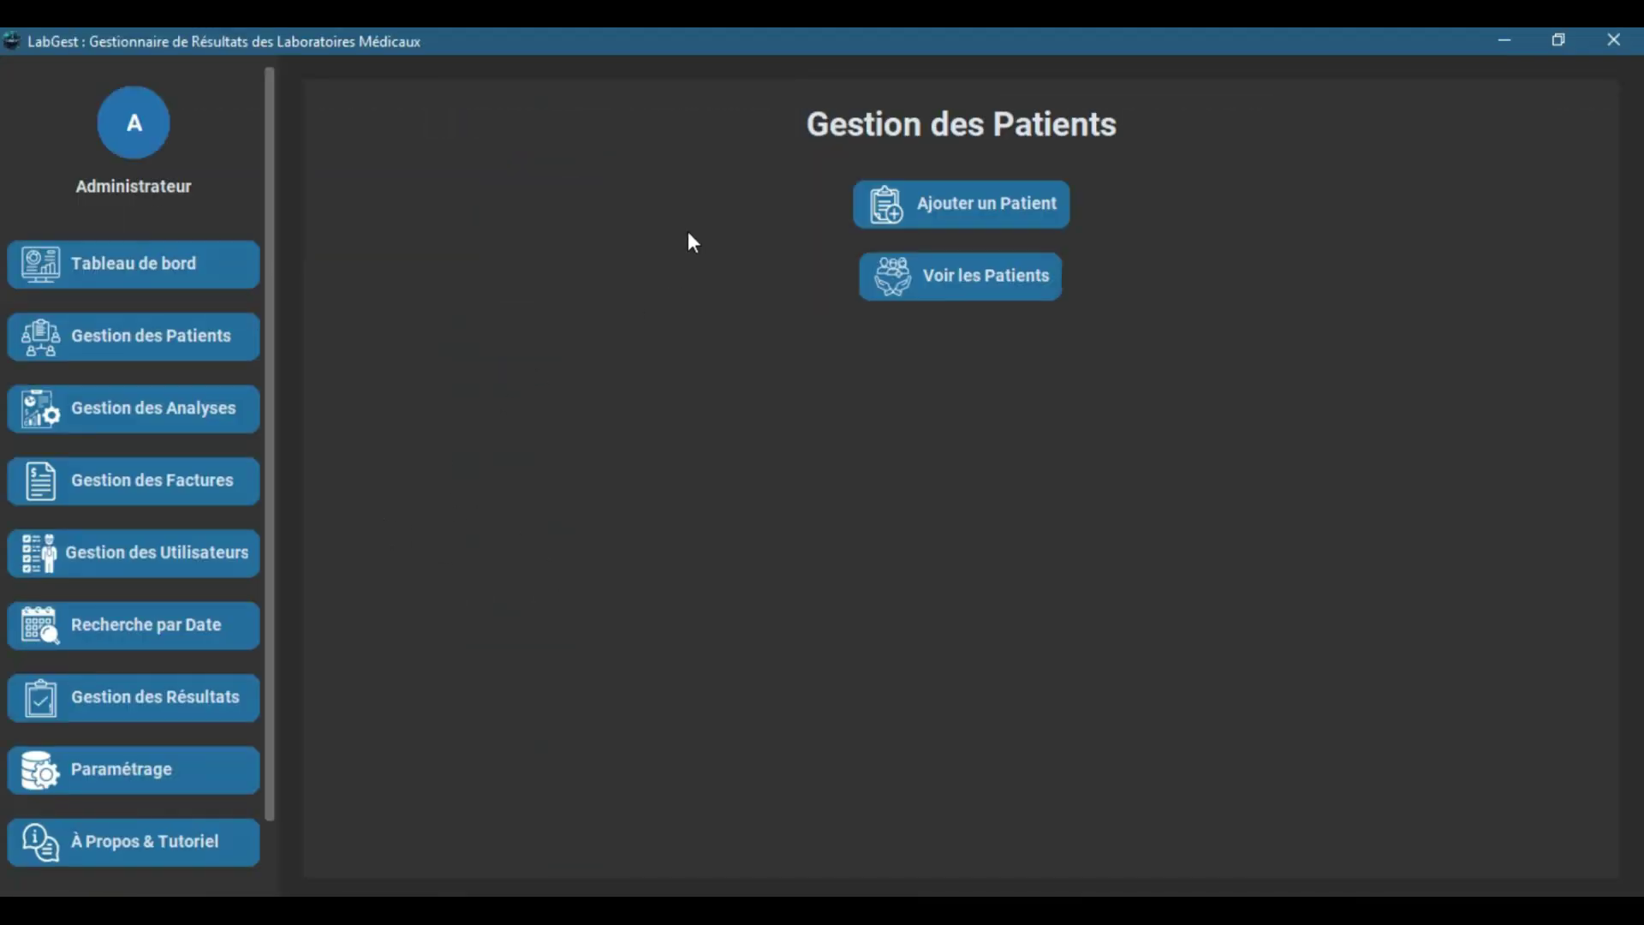
Open the user management page and select the administrator account in the user list
{"action": "scroll", "coordinate": [107, 591], "scroll_direction": "down", "scroll_amount": 2}
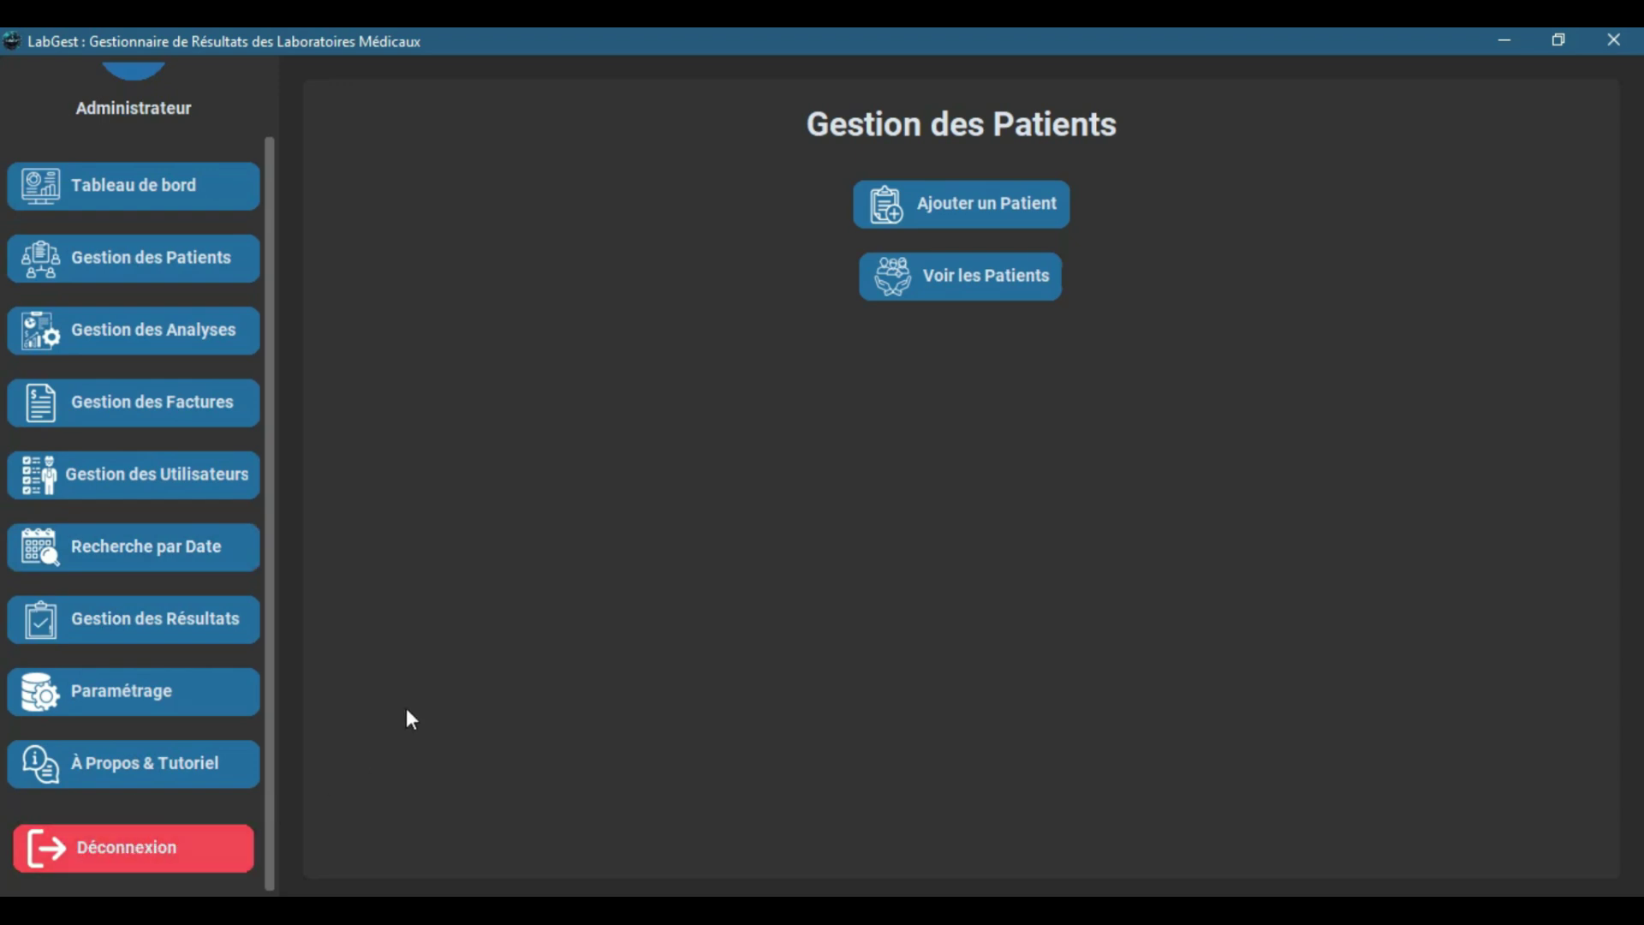
{"action": "scroll", "coordinate": [267, 534], "scroll_direction": "up", "scroll_amount": 1}
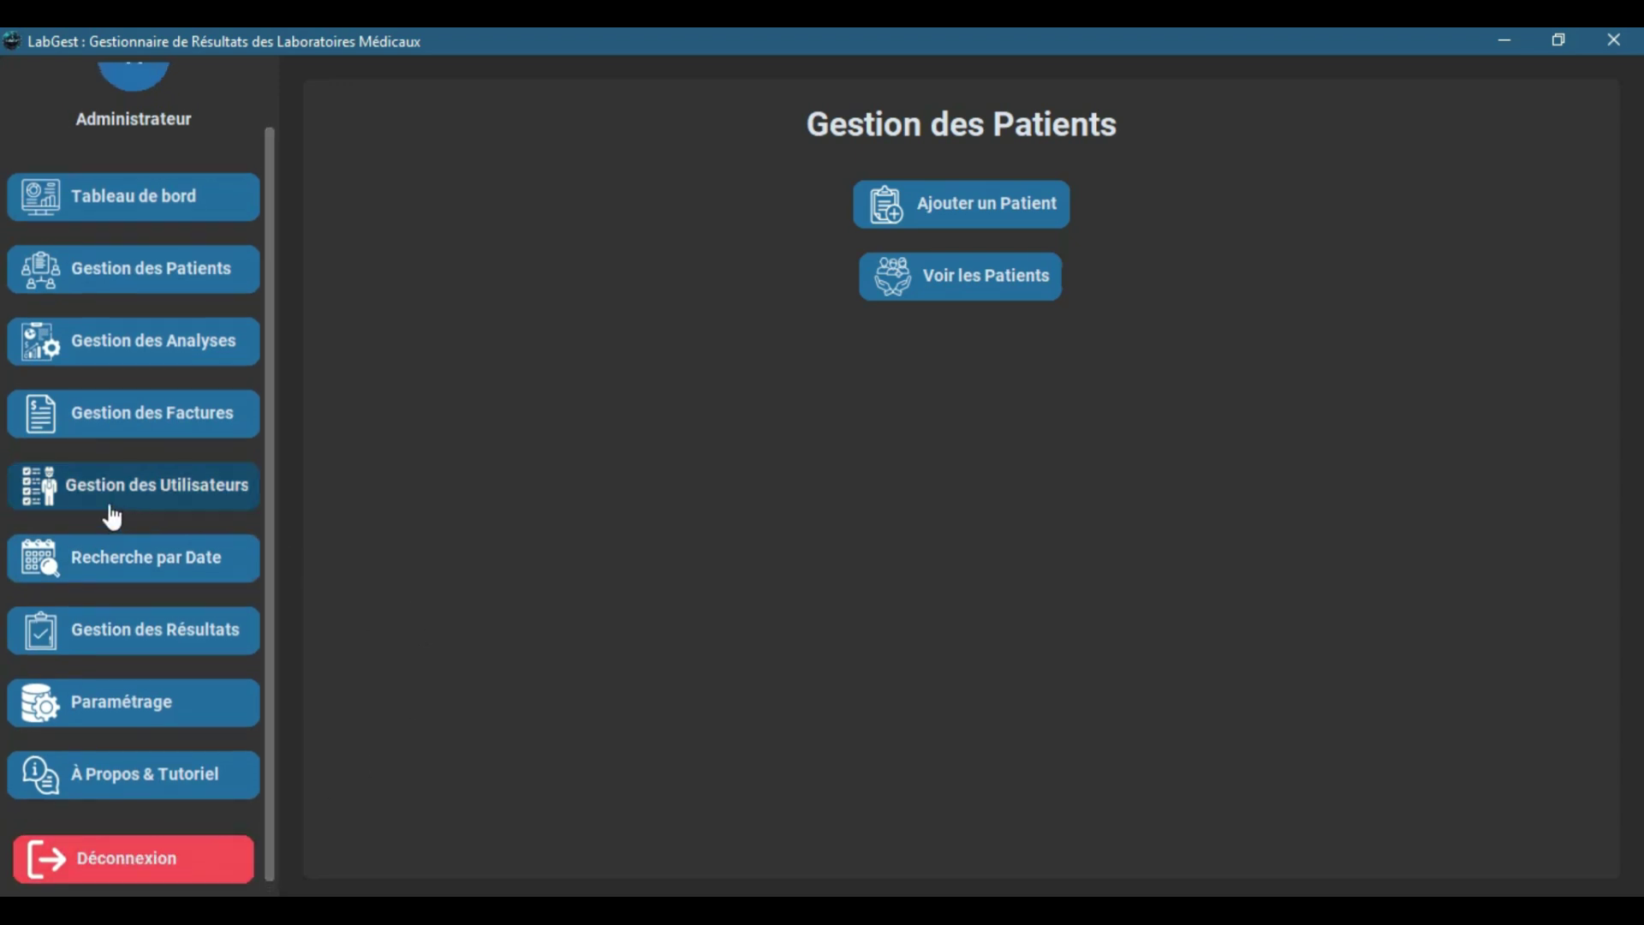
{"action": "left_click", "coordinate": [154, 506]}
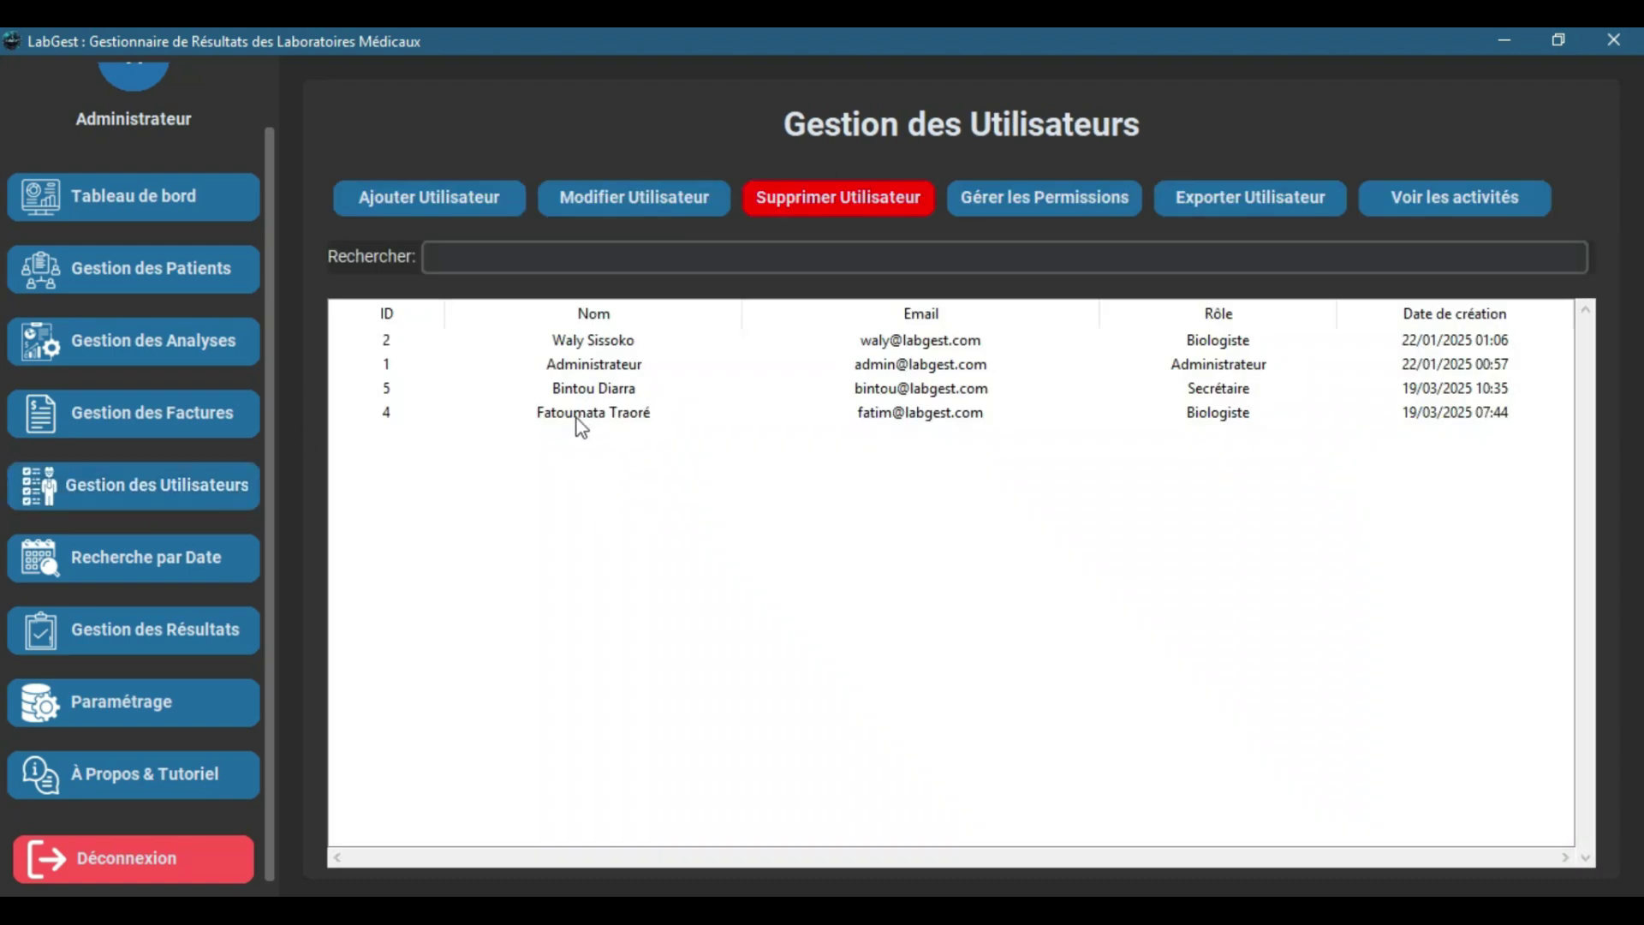
{"action": "left_click", "coordinate": [608, 368]}
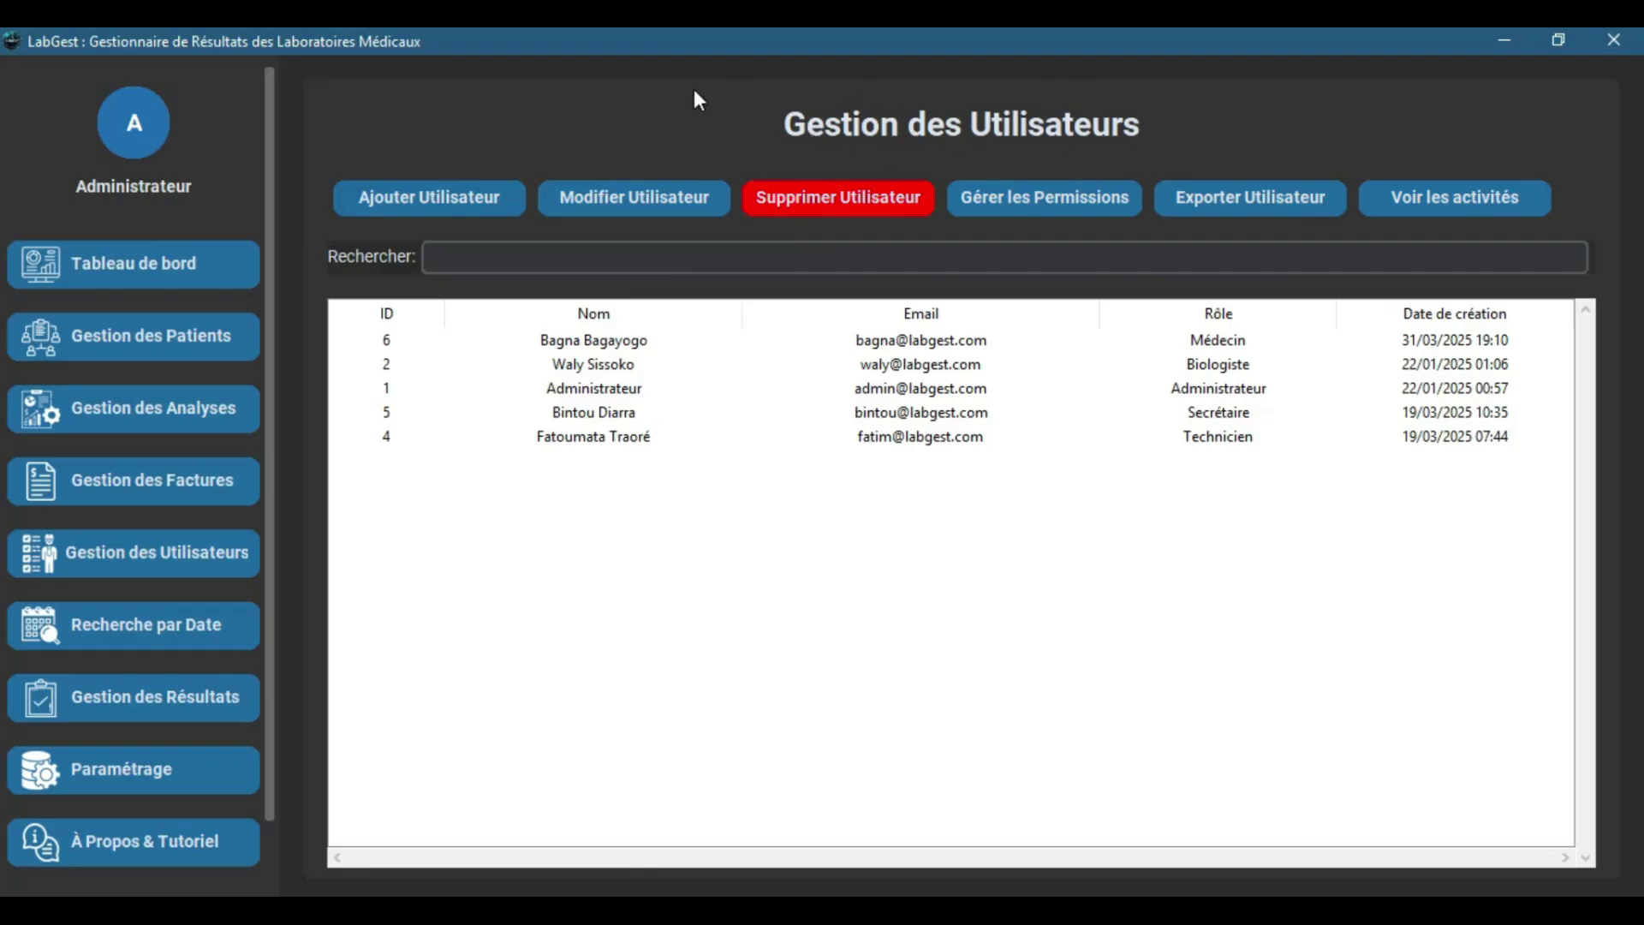
Search the user list for "wa", and clear the search term to restore the full list
{"action": "left_click", "coordinate": [415, 208]}
{"action": "type", "text": "wa"}
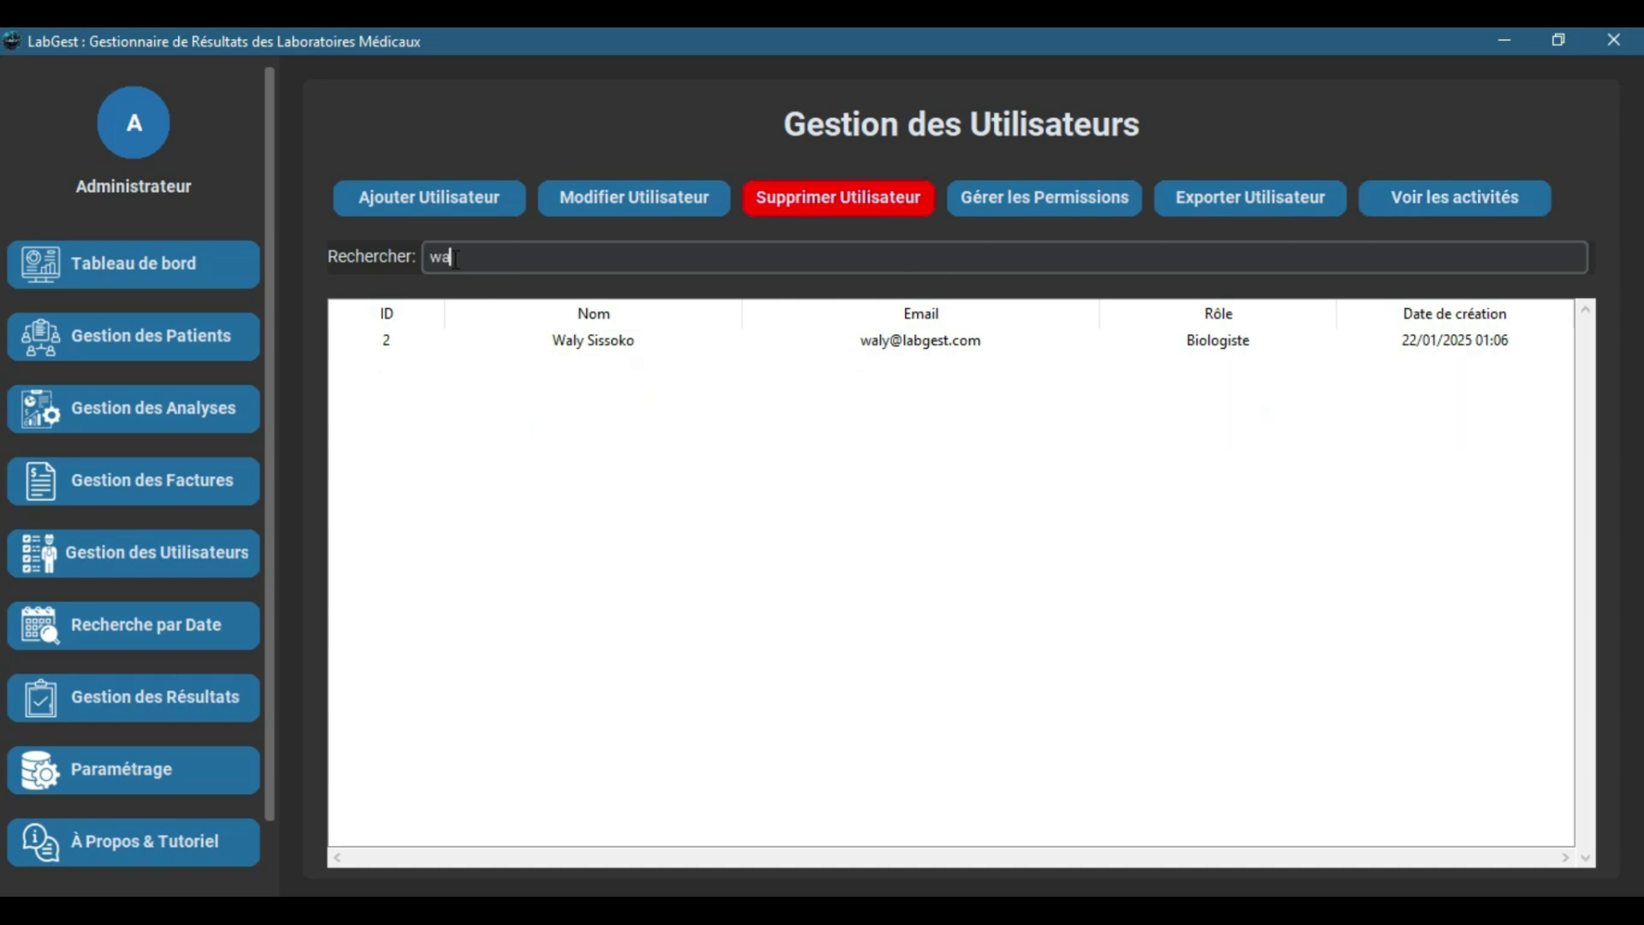
{"action": "key", "text": "BackSpace"}
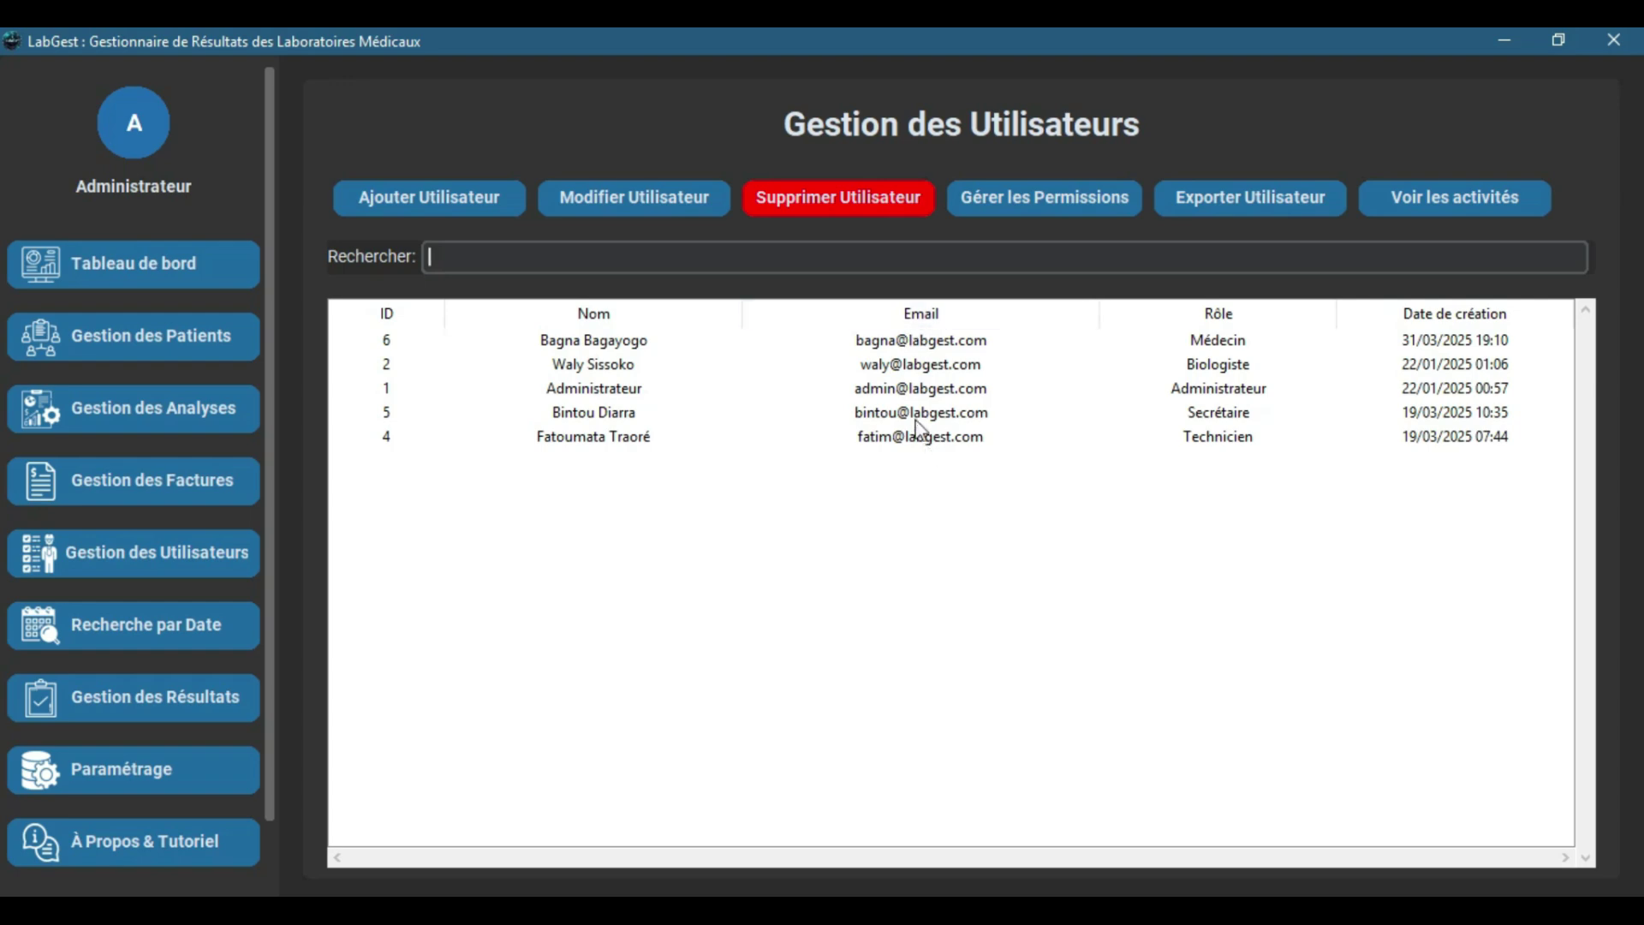
Select the Médecin account and try sorting the user list by ID, name and email
{"action": "left_click", "coordinate": [1454, 343]}
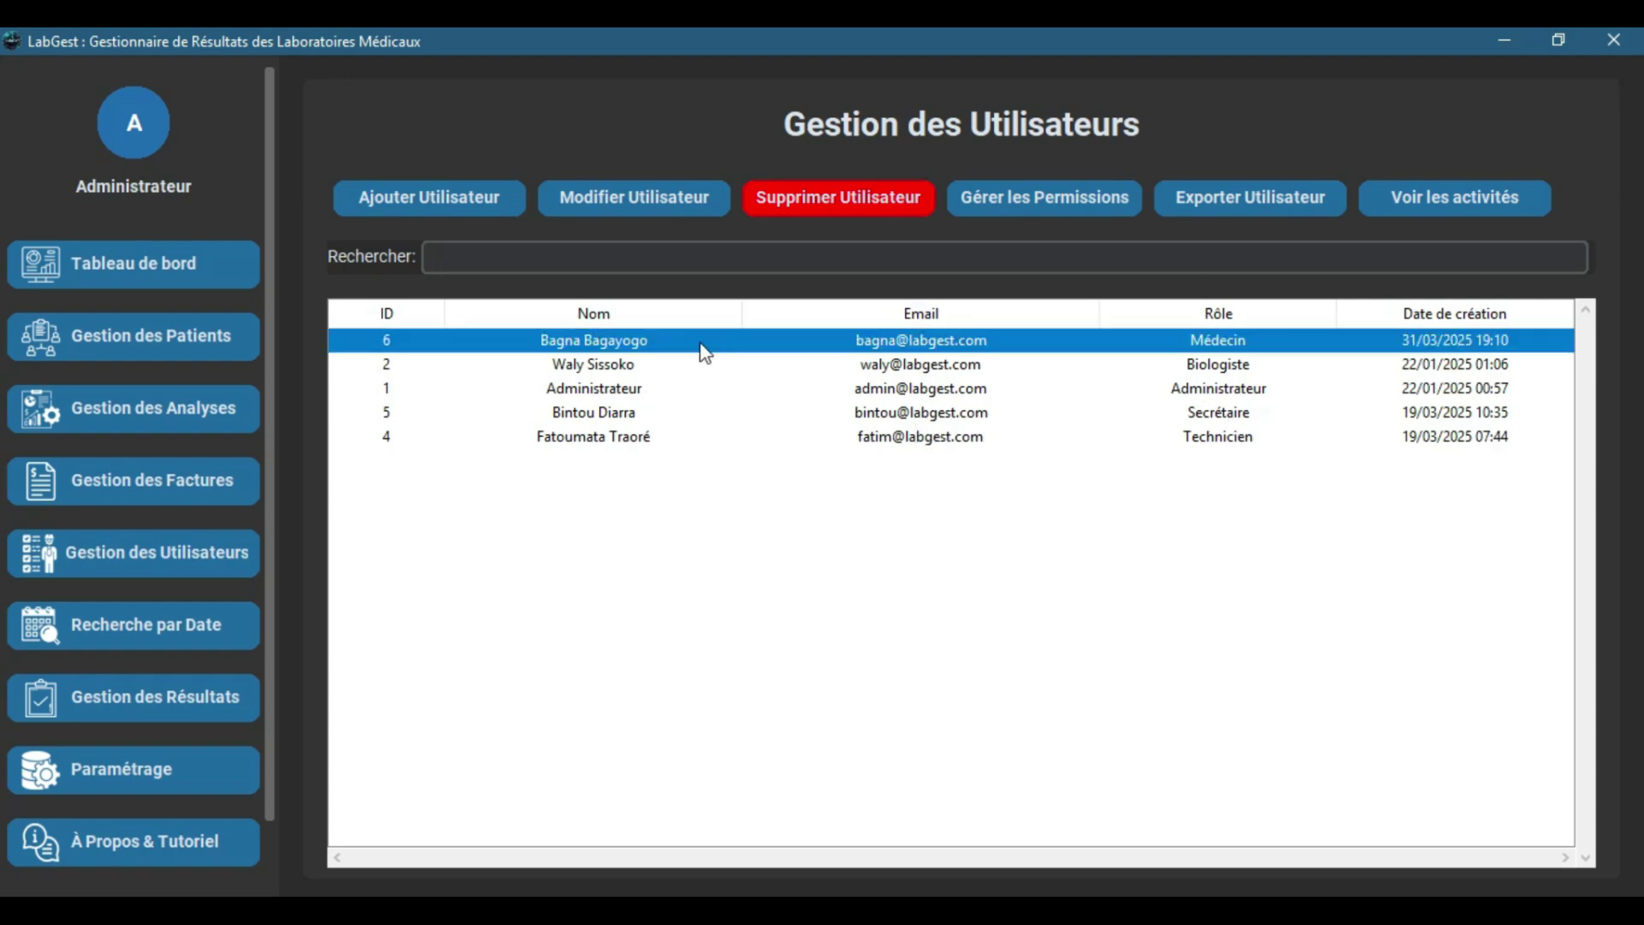
{"action": "left_click", "coordinate": [387, 319]}
{"action": "left_click", "coordinate": [572, 319]}
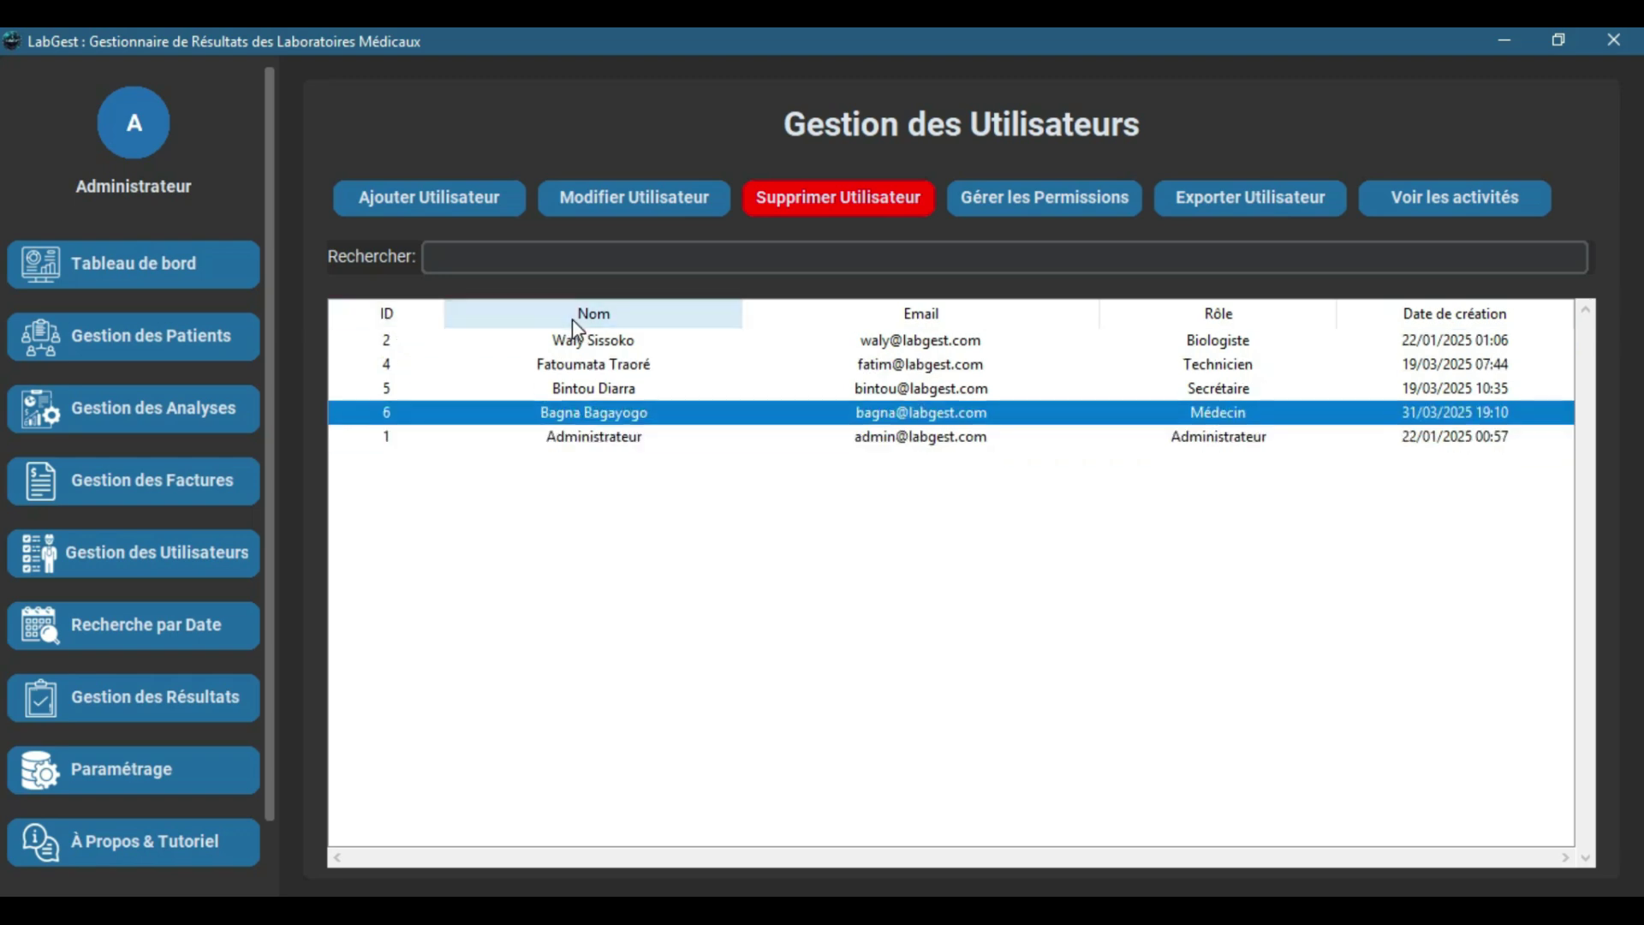
{"action": "left_click", "coordinate": [914, 322]}
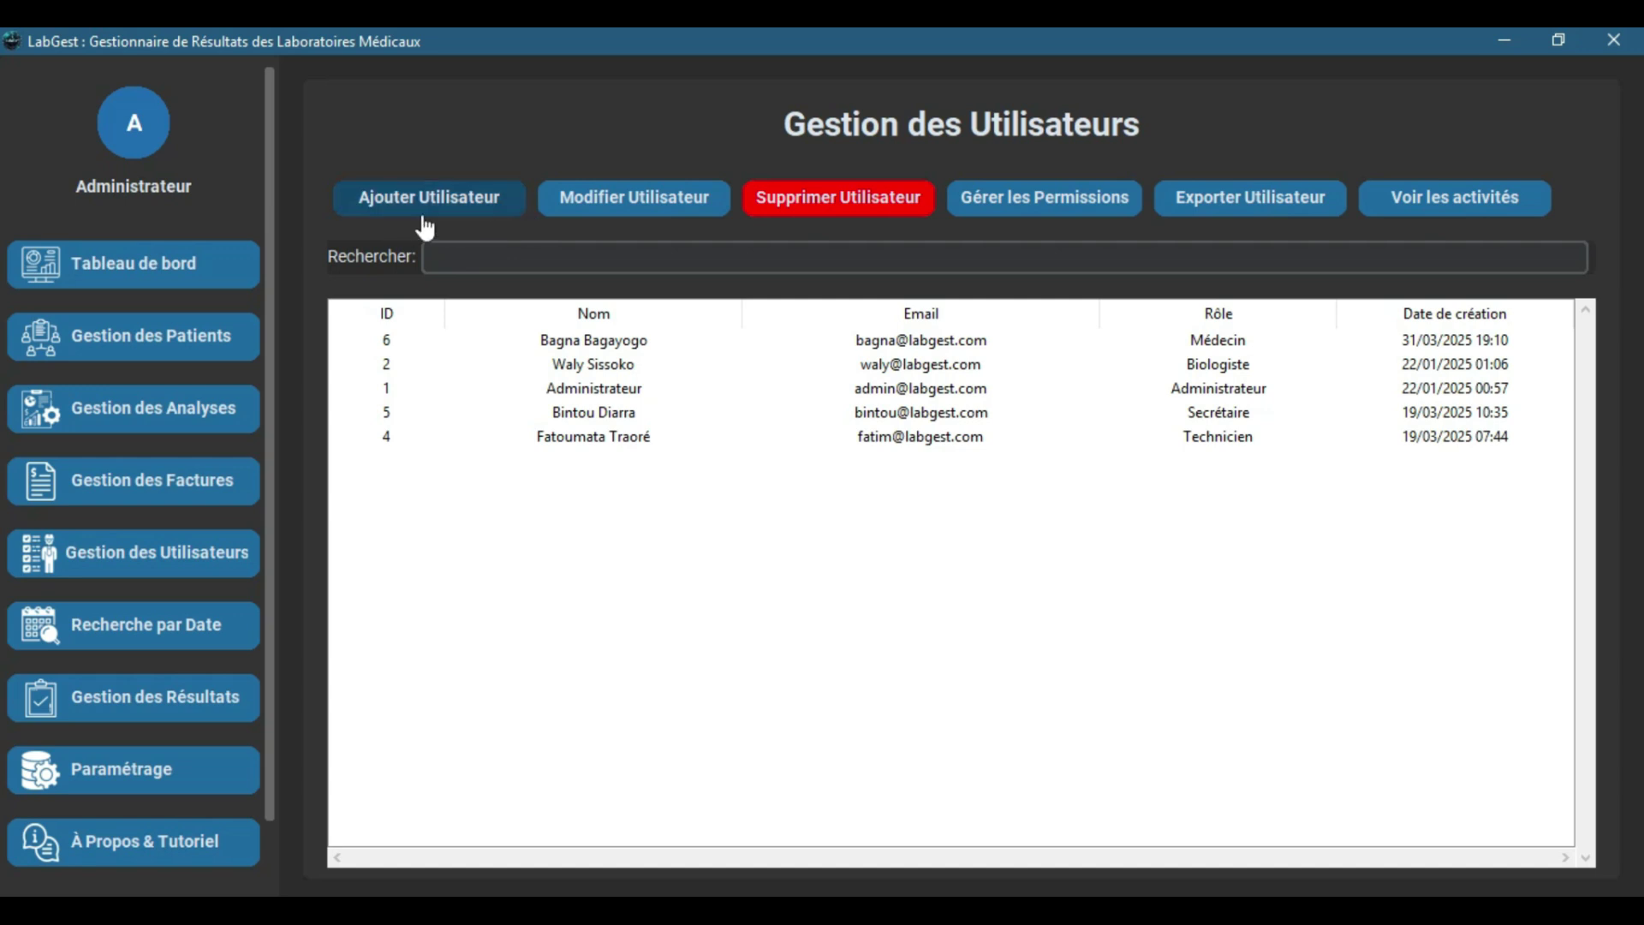
Add a new user named "Testr" with the role Secrétaire, filling in the email and the account password, and save it
{"action": "left_click", "coordinate": [451, 202]}
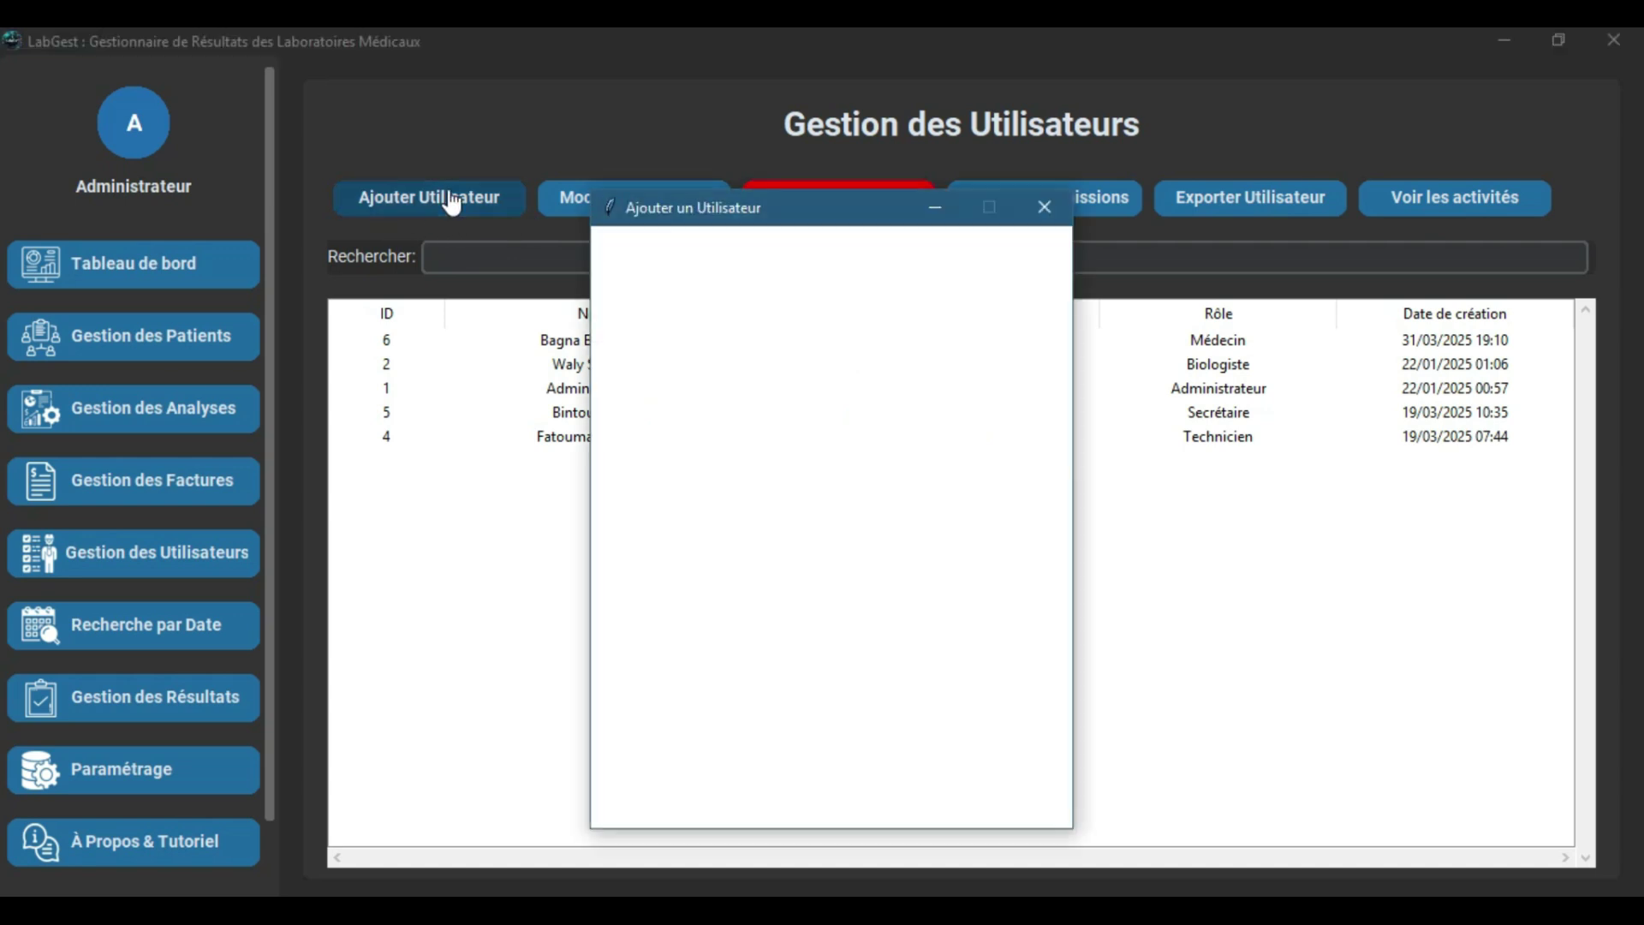
{"action": "left_click", "coordinate": [806, 341]}
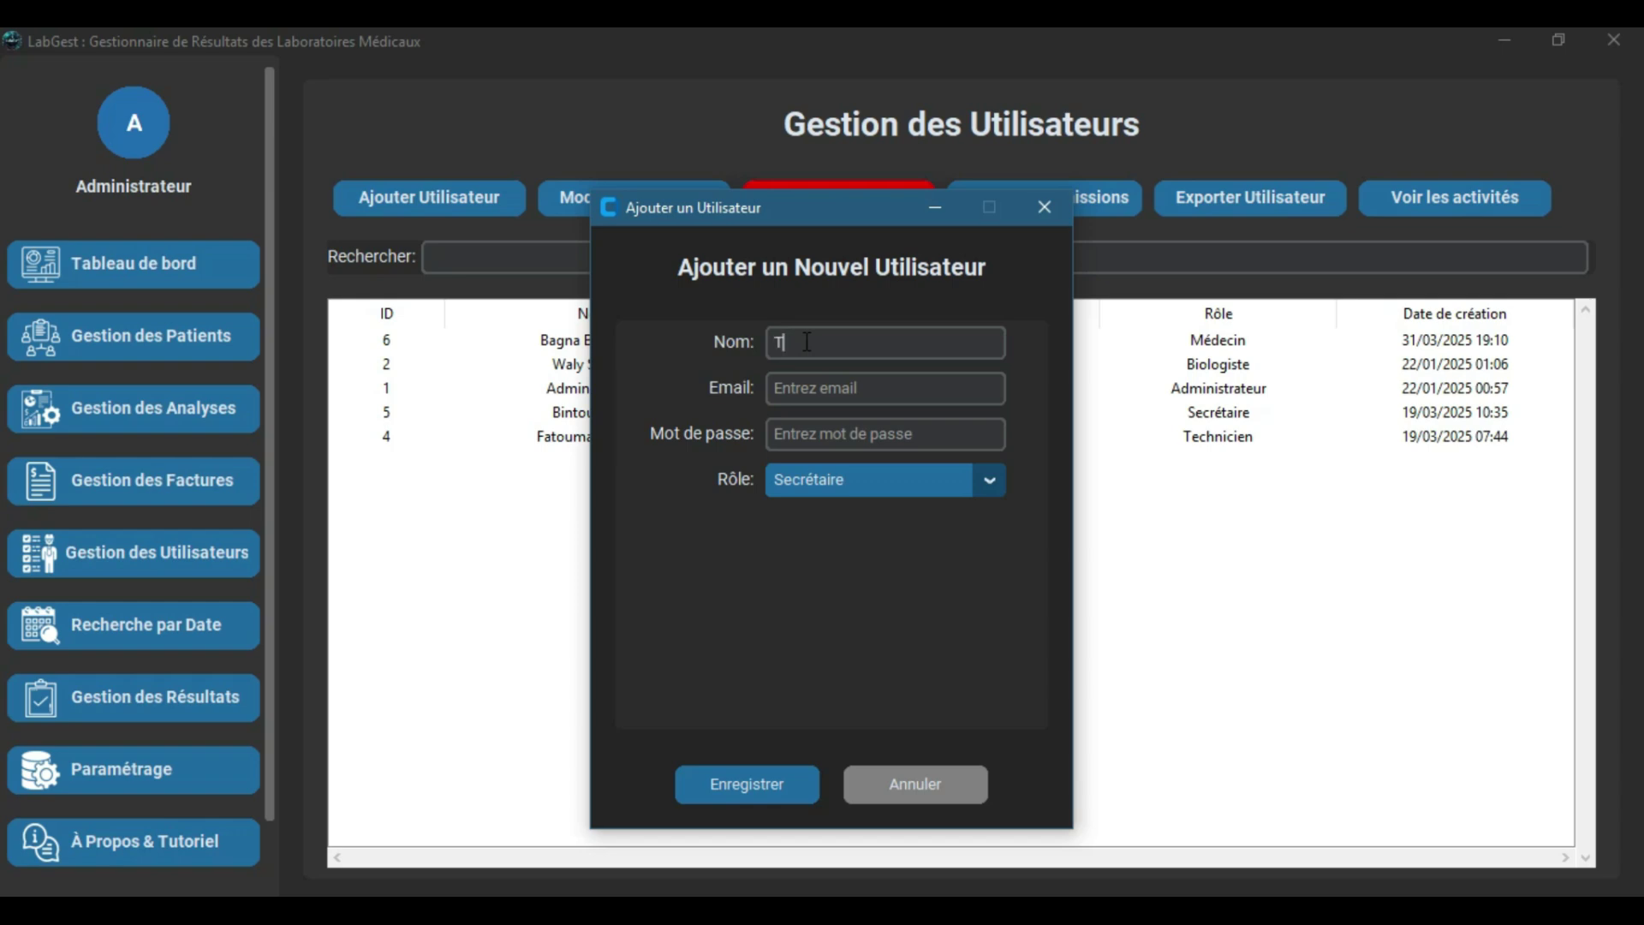
{"action": "key", "text": "Tab"}
{"action": "type", "text": "test@labgest.com"}
{"action": "key", "text": "Tab"}
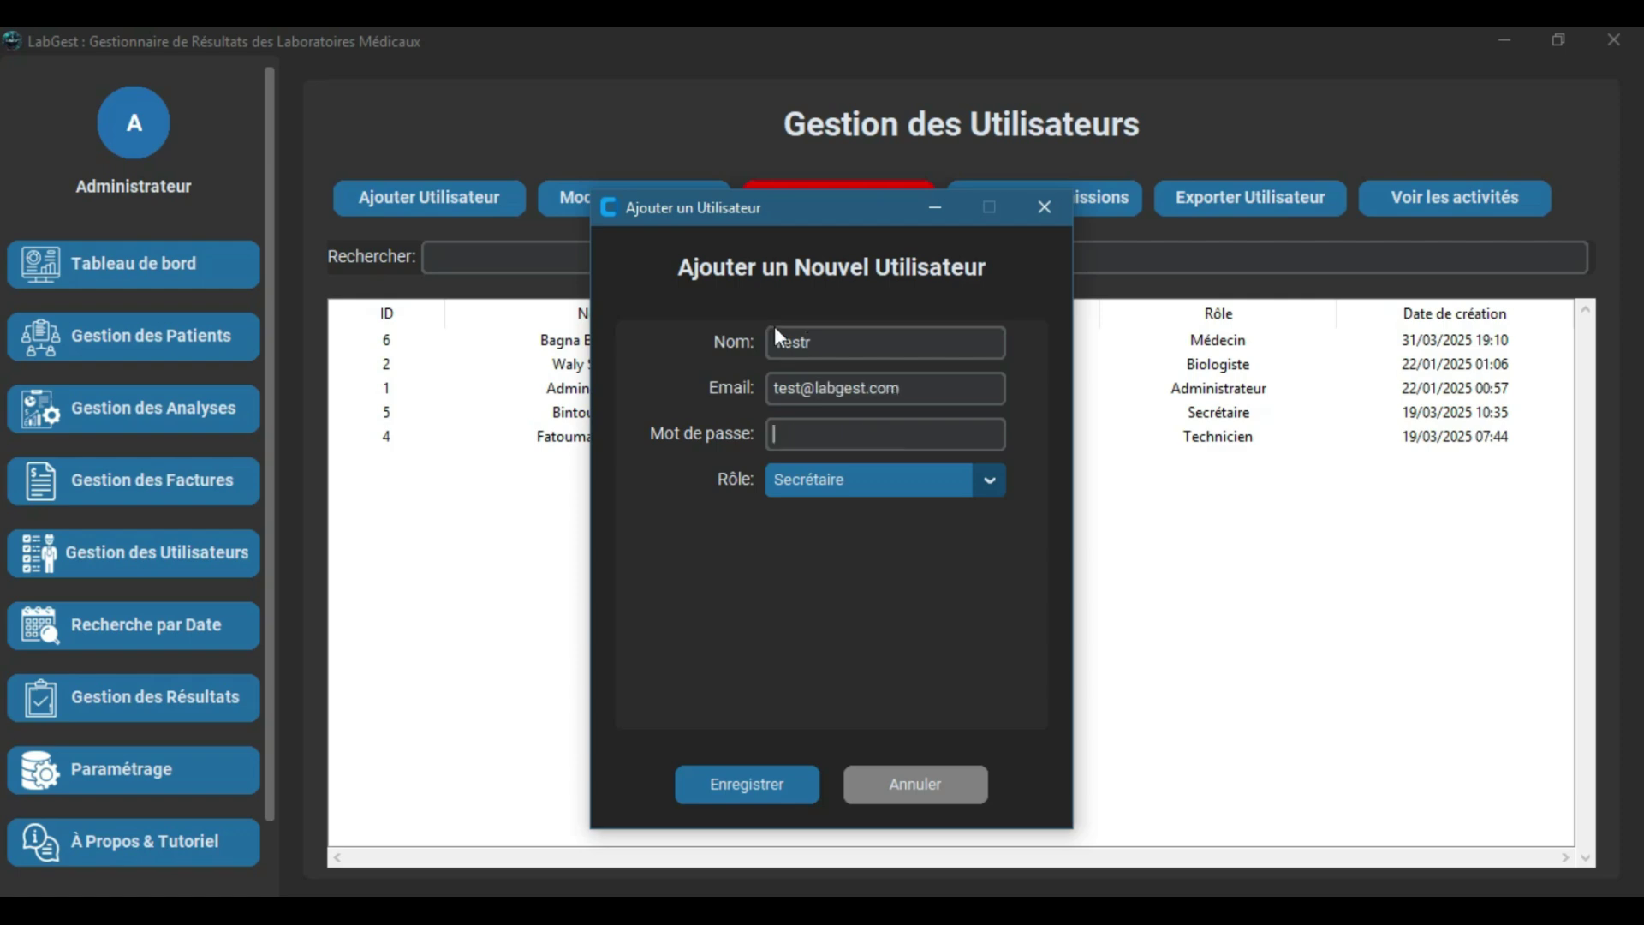
{"action": "type", "text": "*****"}
{"action": "left_click", "coordinate": [746, 785]}
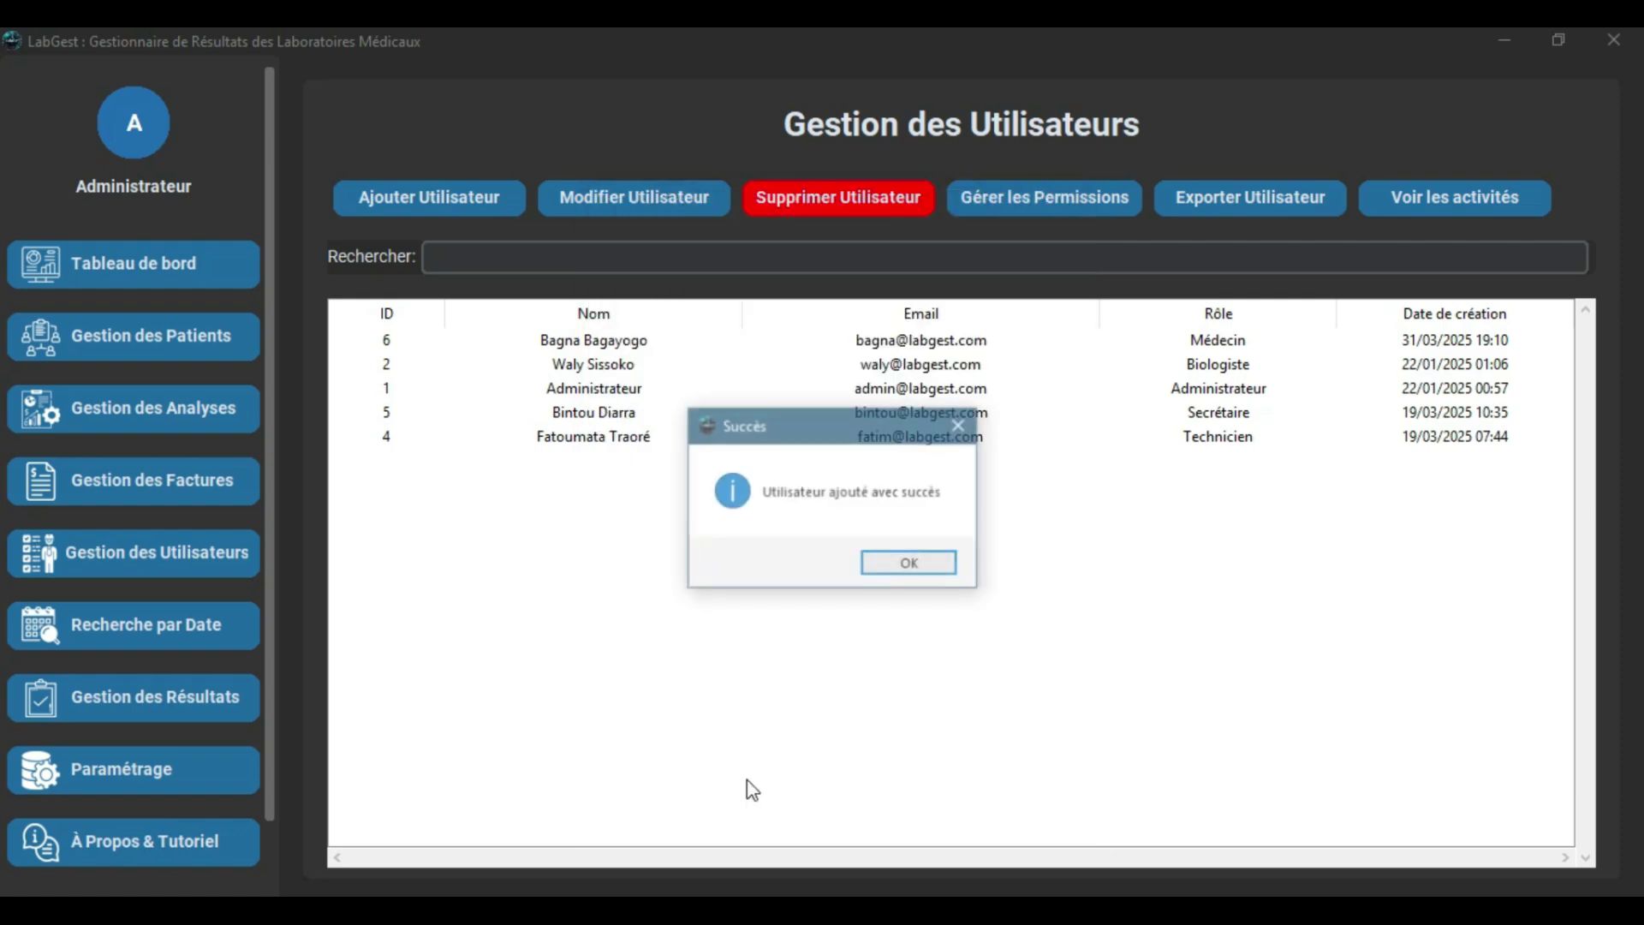
{"action": "left_click", "coordinate": [891, 566]}
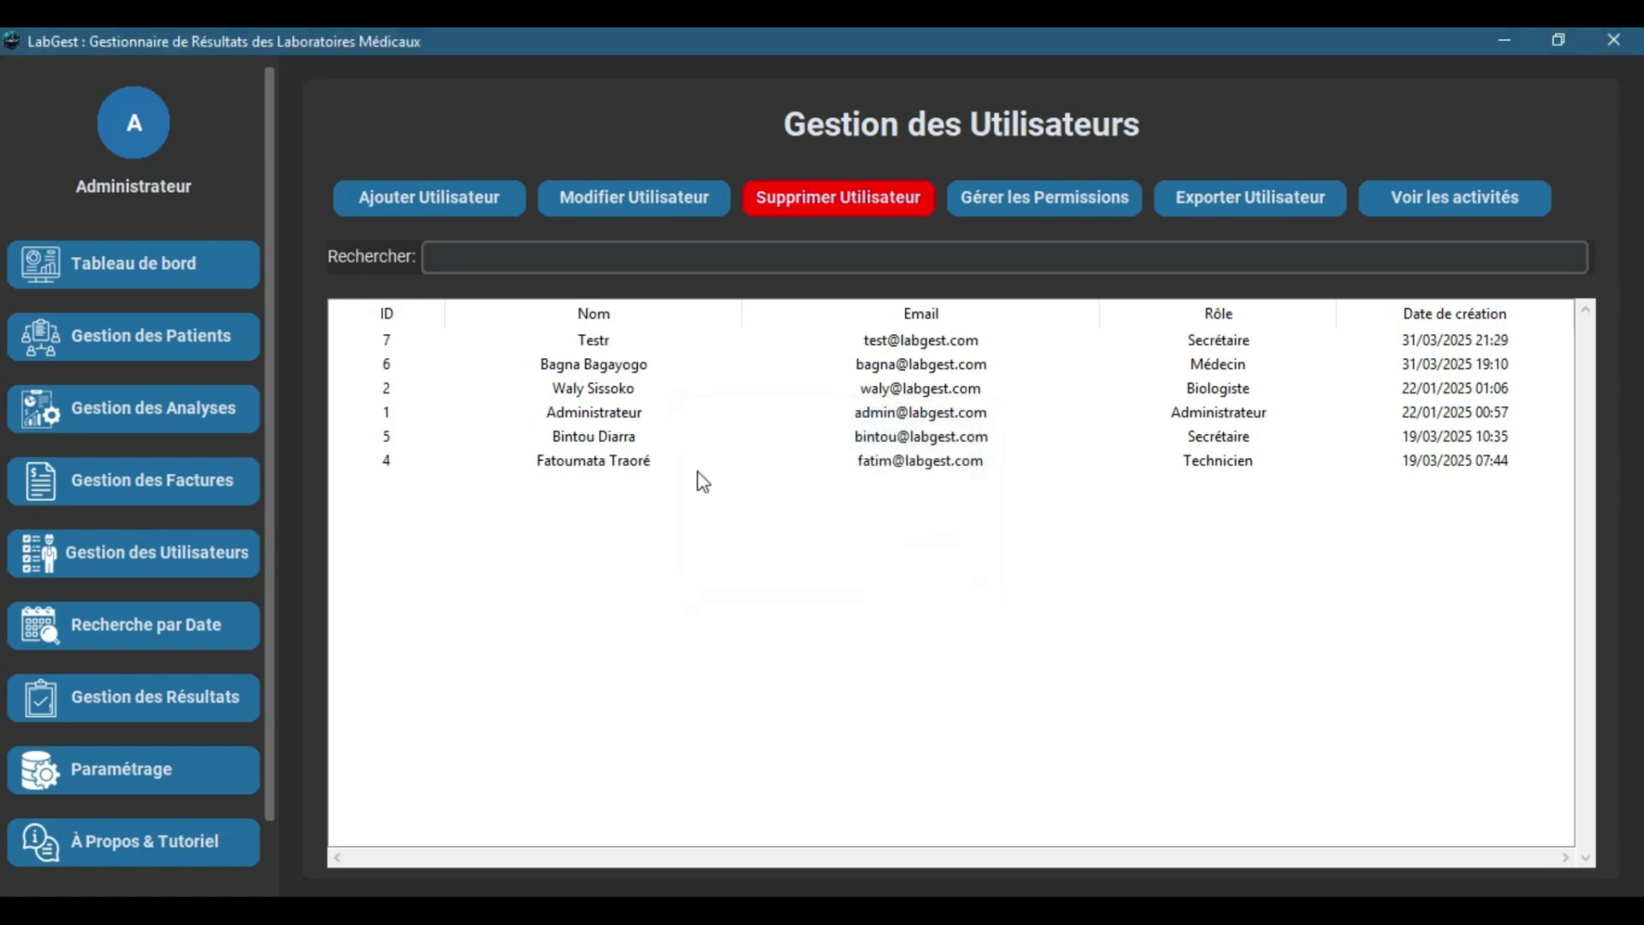
Rename the user Testr as "Test", keep the role Secrétaire without a new password, and save the changes
{"action": "left_click", "coordinate": [602, 347]}
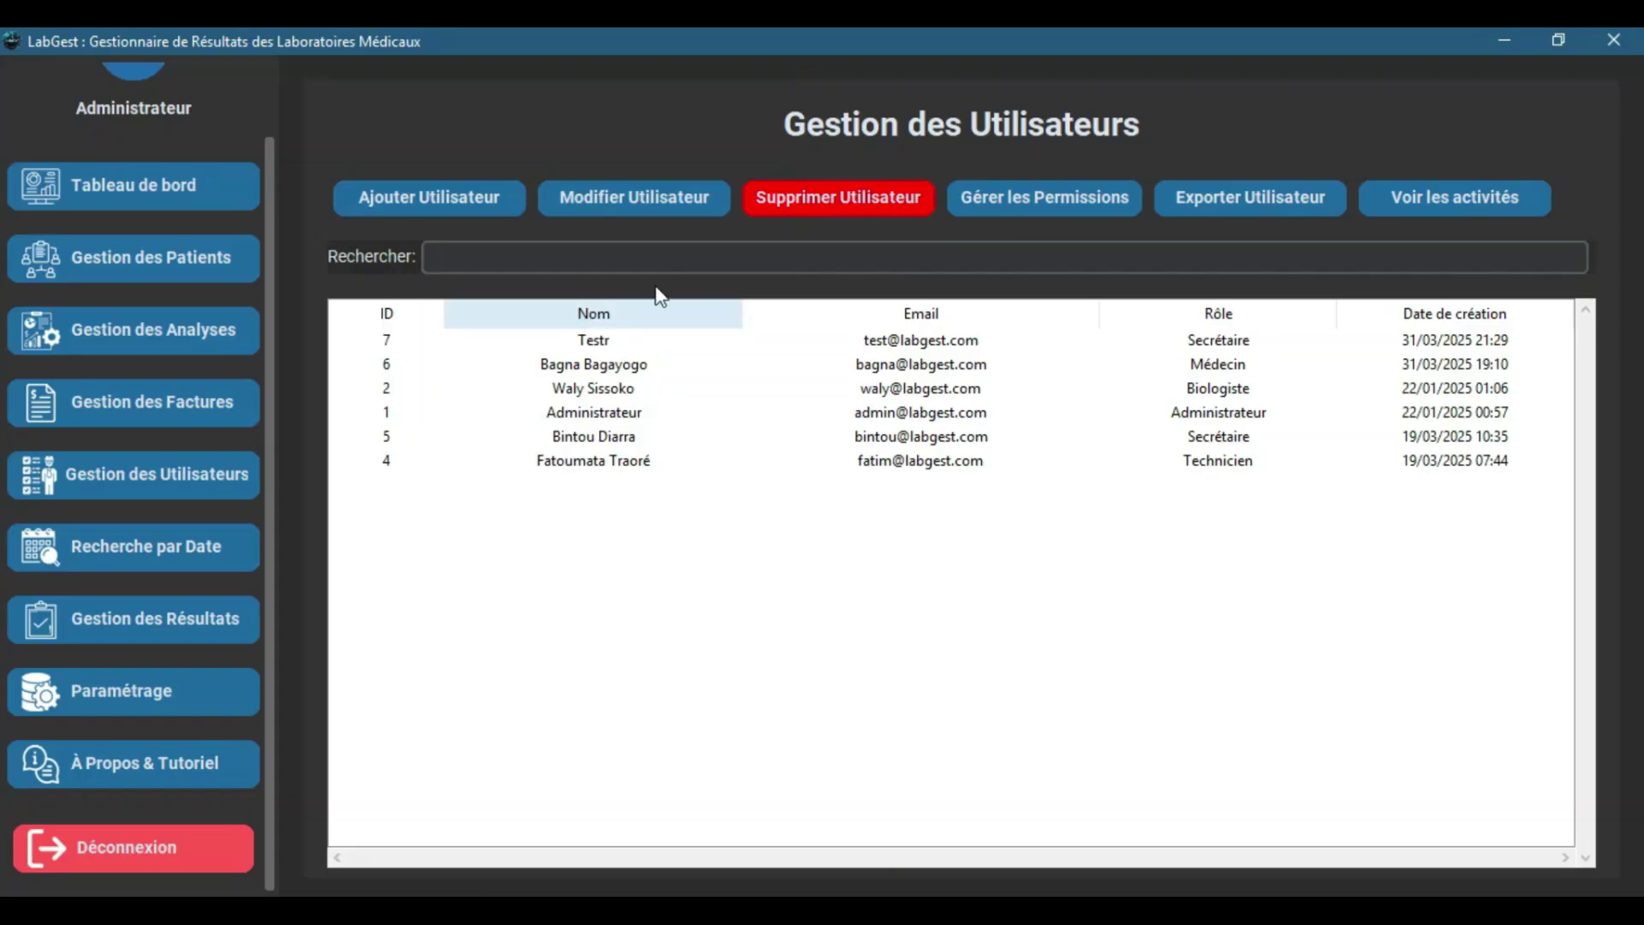
{"action": "left_click", "coordinate": [602, 342]}
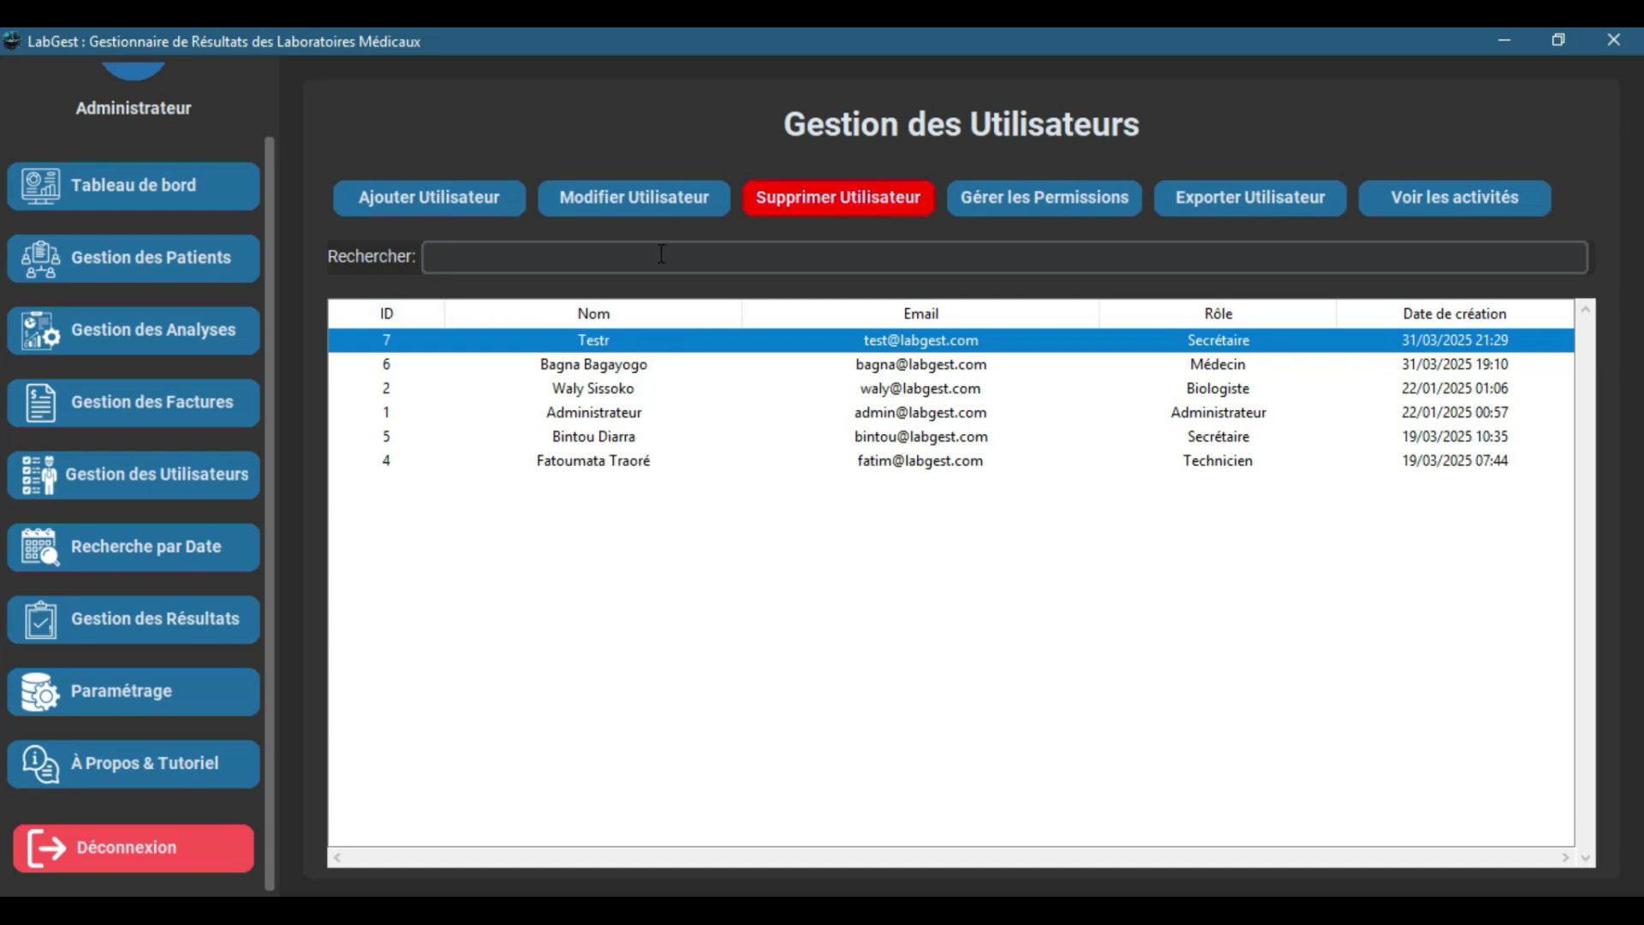
{"action": "left_click", "coordinate": [625, 205]}
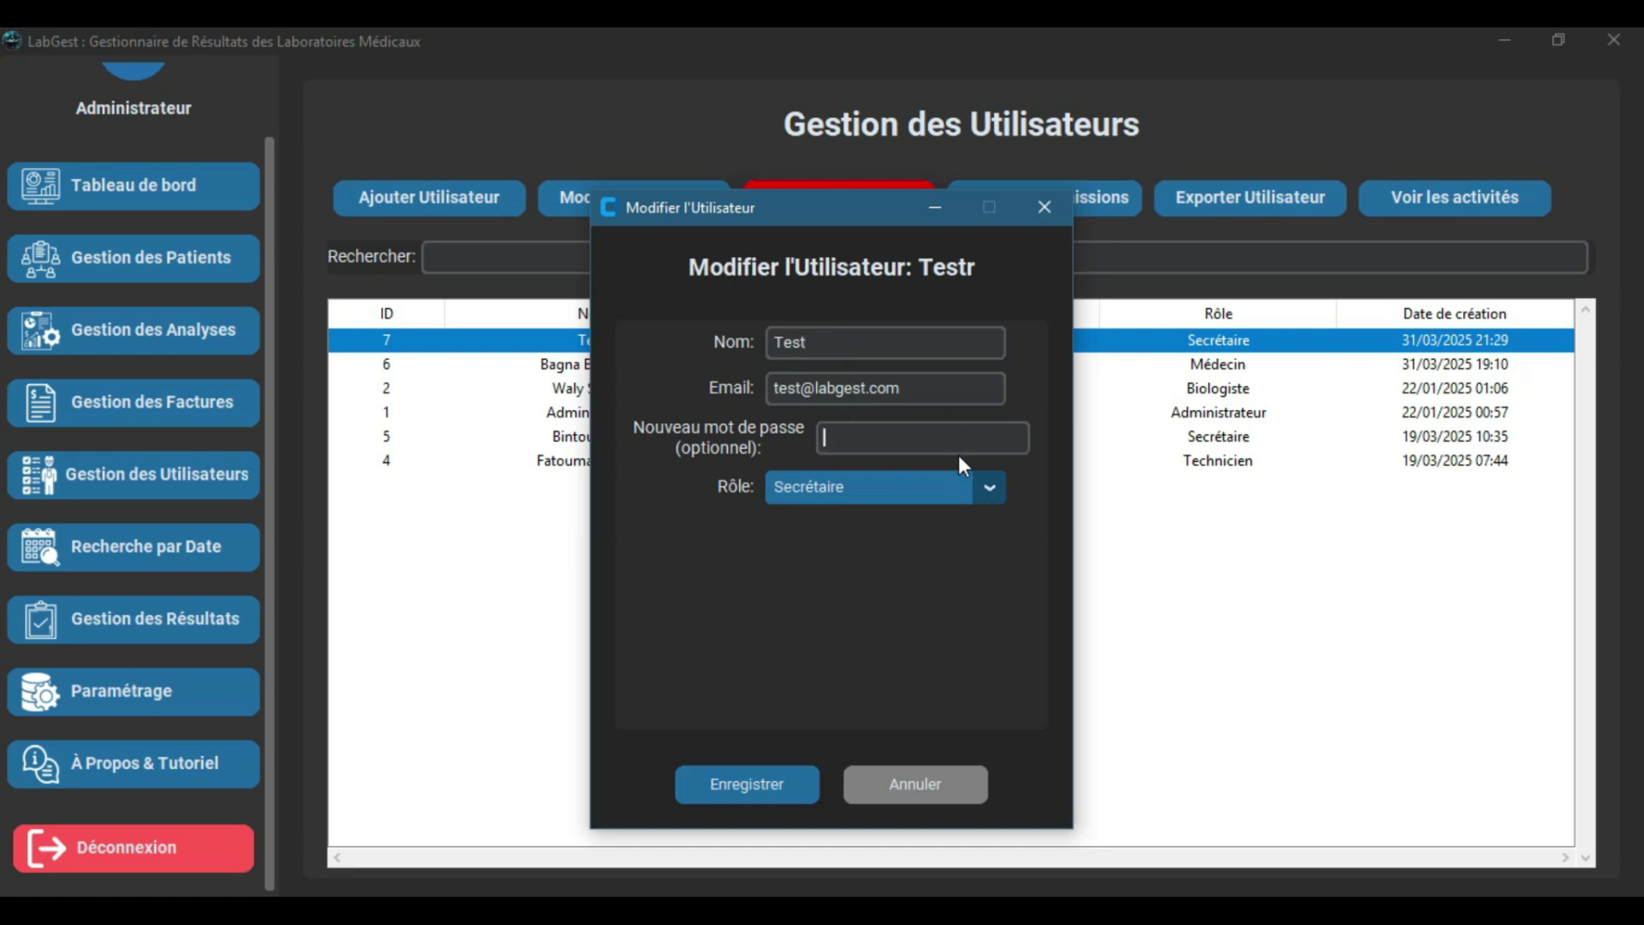
{"action": "left_click", "coordinate": [985, 485]}
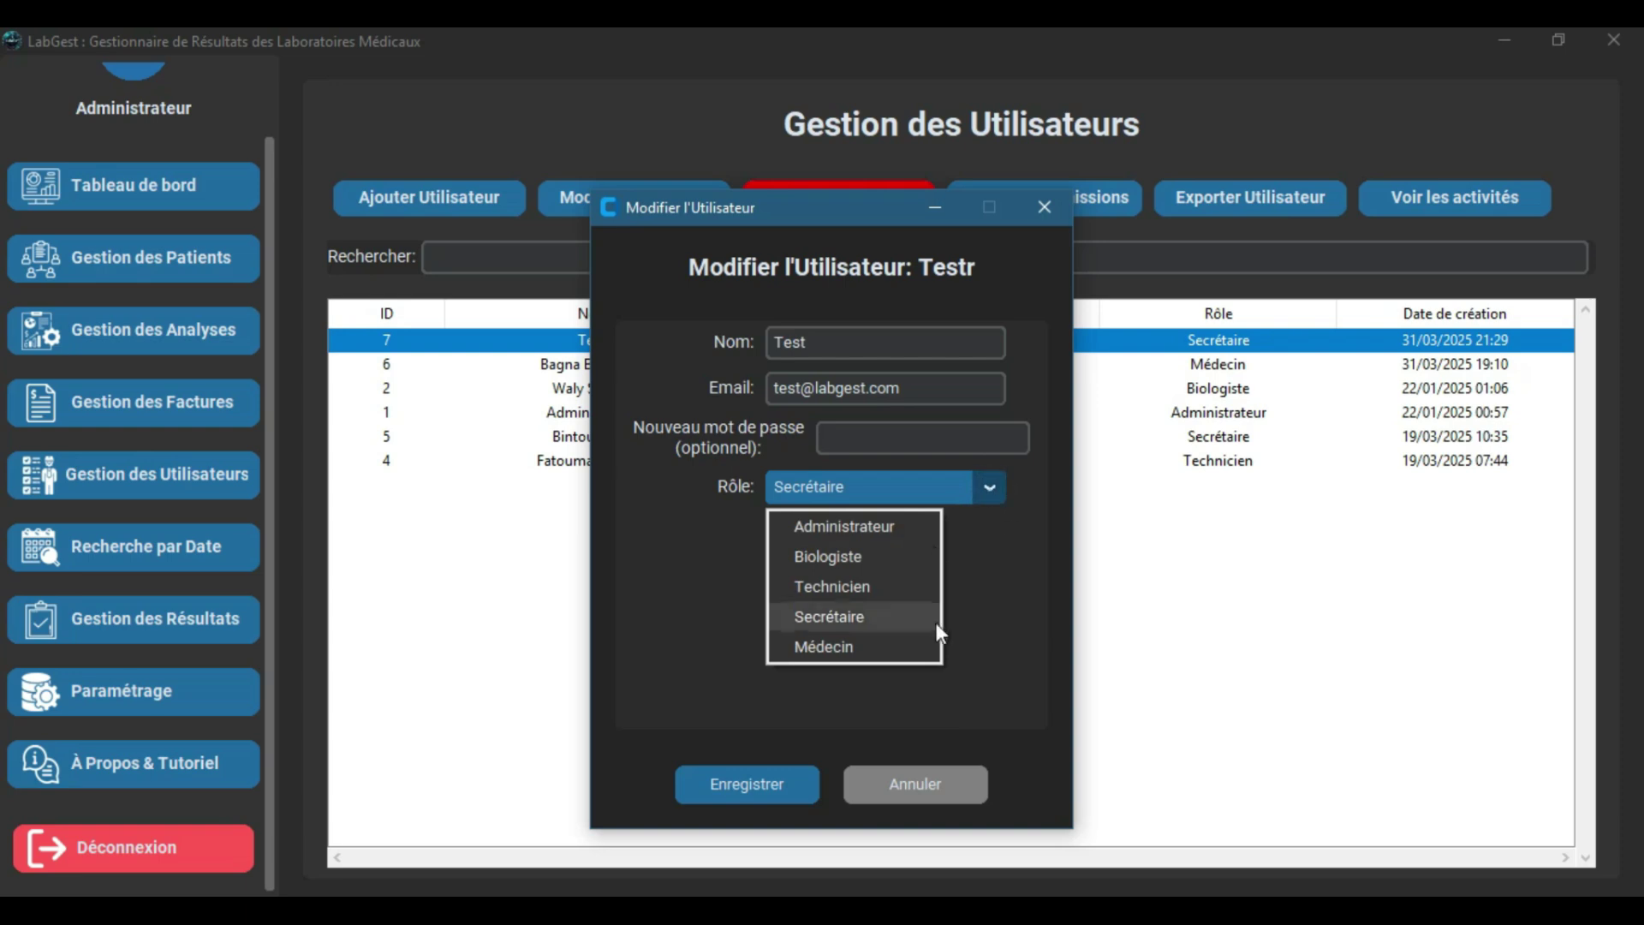
{"action": "left_click", "coordinate": [907, 614]}
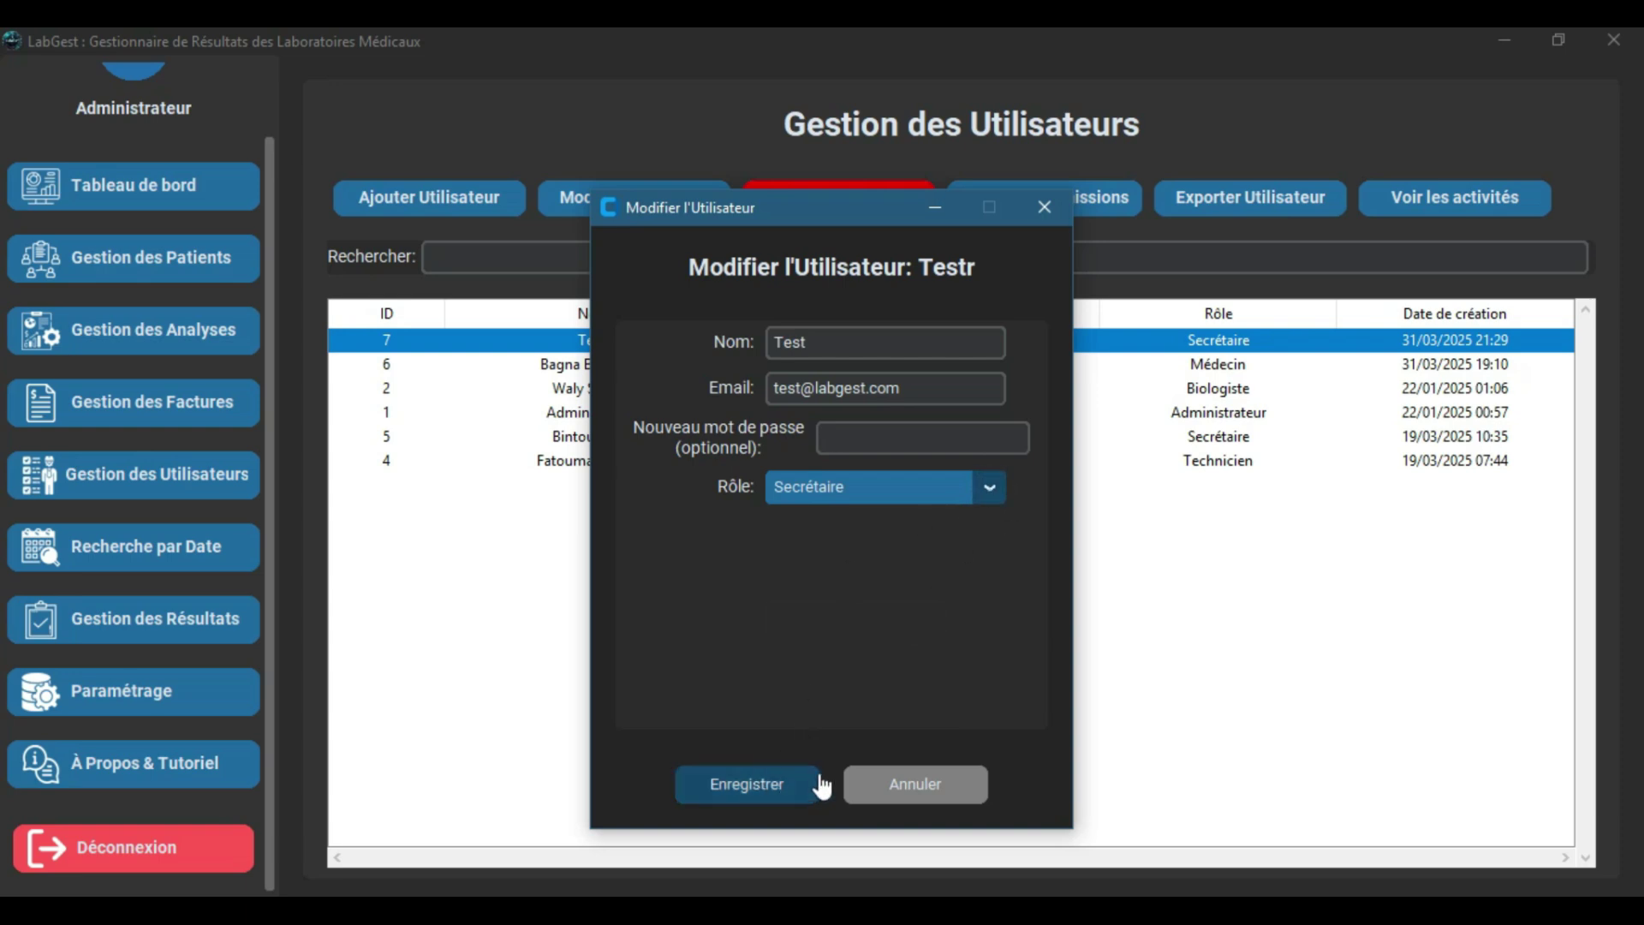
{"action": "left_click", "coordinate": [769, 784]}
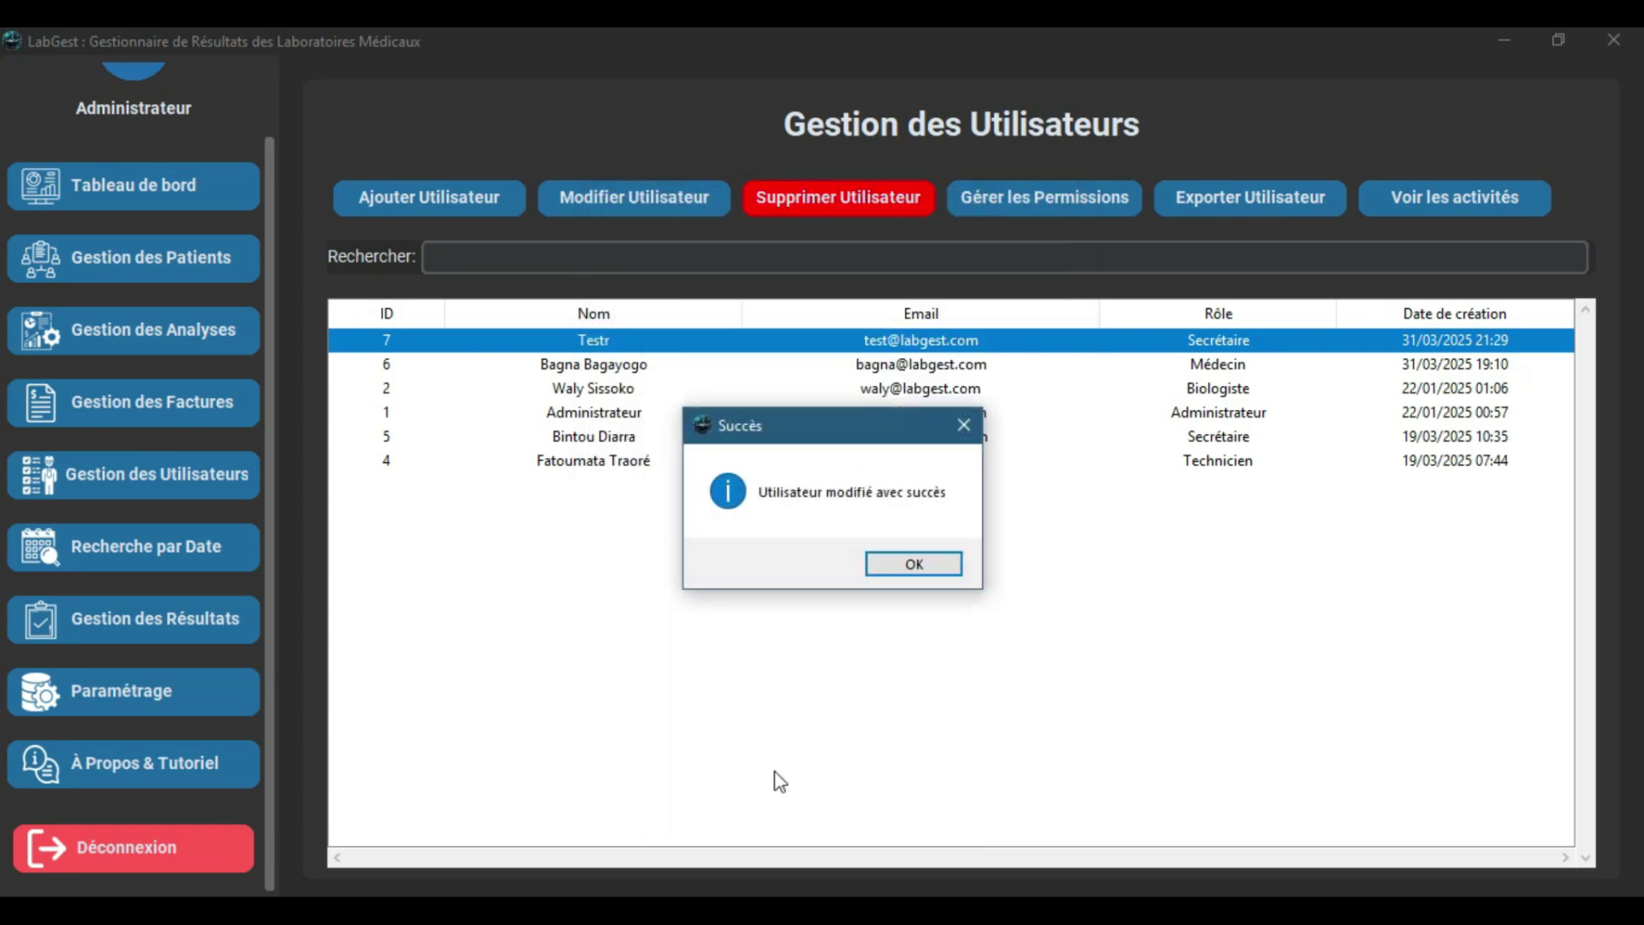
{"action": "left_click", "coordinate": [906, 569]}
Delete the user Test from the user list and confirm the deletion
{"action": "left_click", "coordinate": [647, 343]}
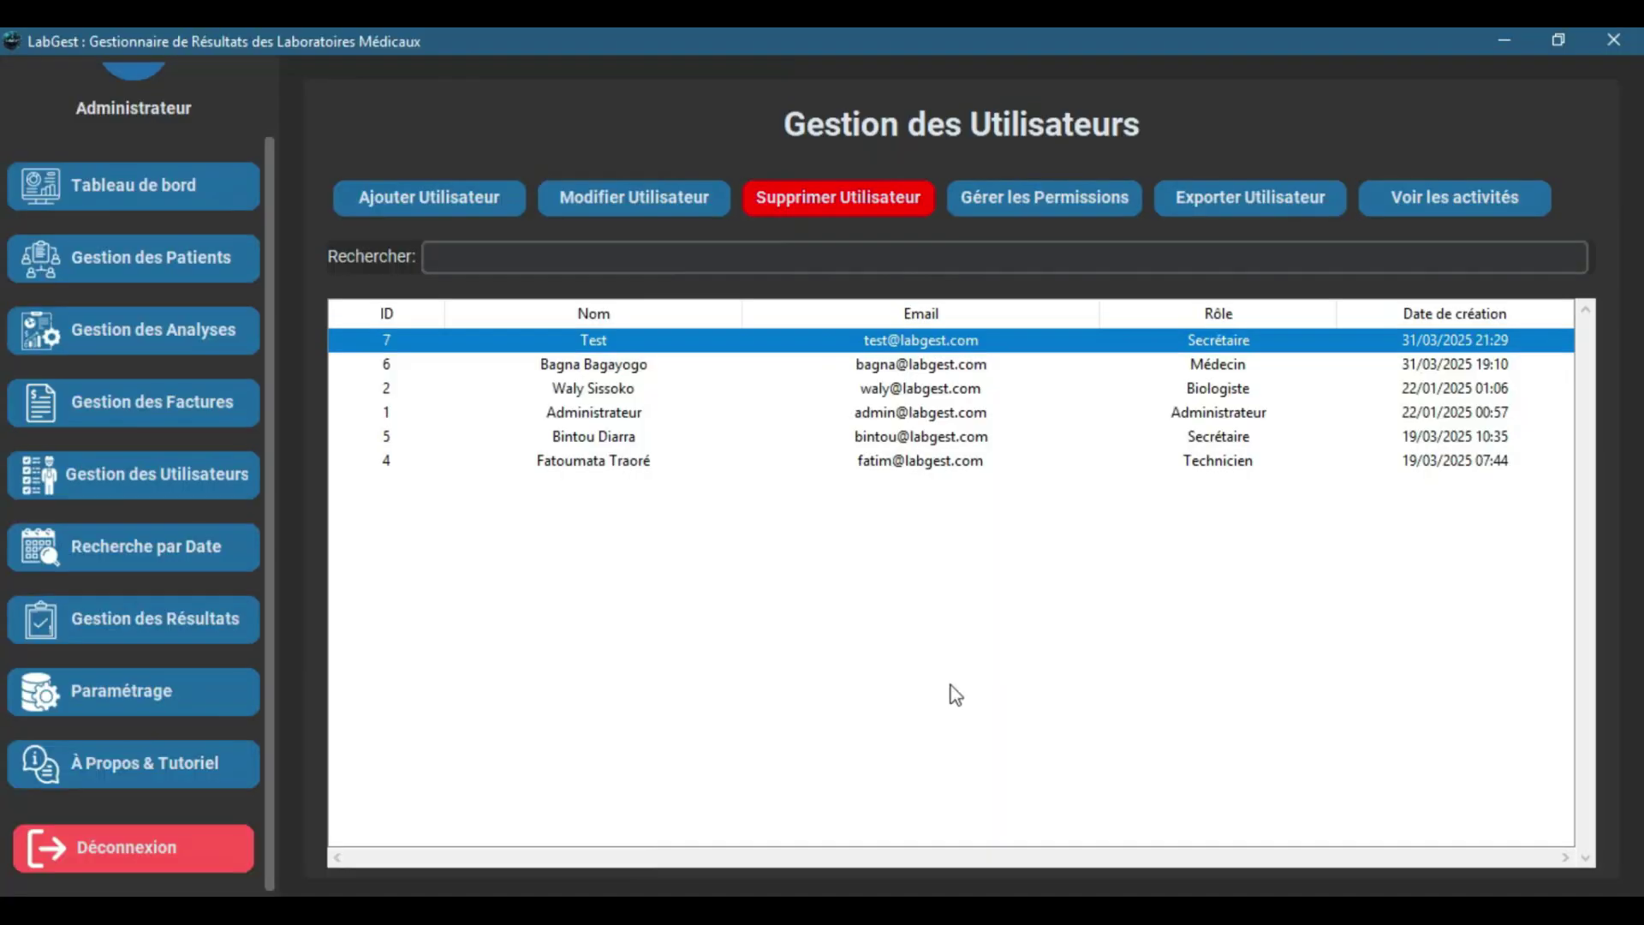
{"action": "left_click", "coordinate": [619, 367]}
{"action": "left_click", "coordinate": [602, 341]}
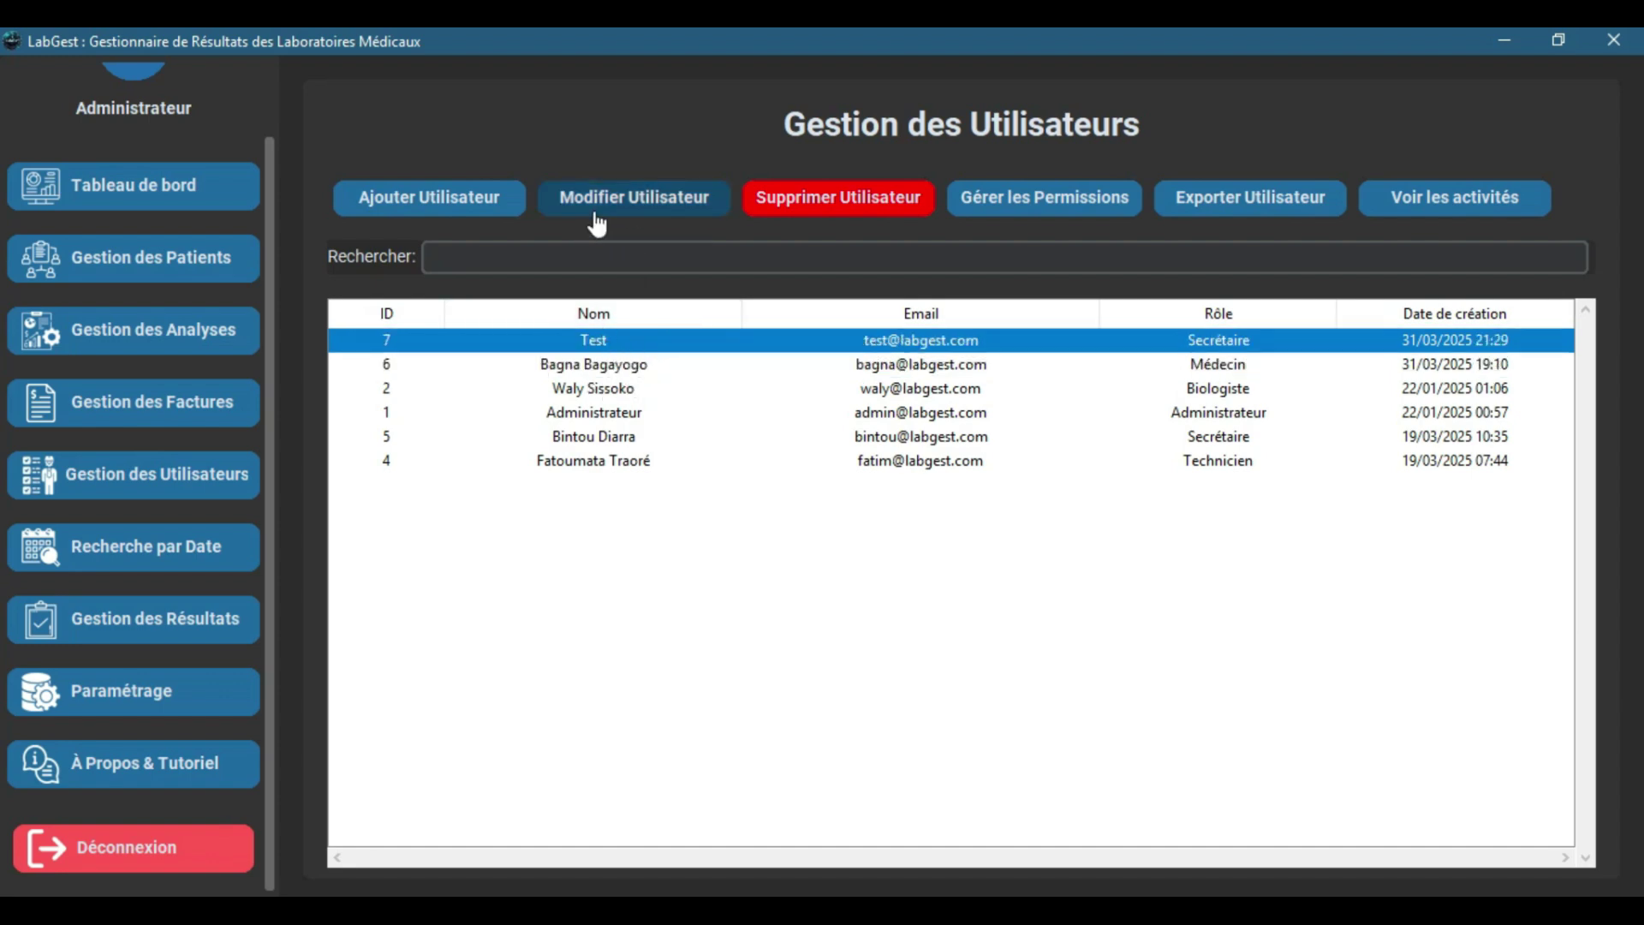
{"action": "left_click", "coordinate": [840, 198]}
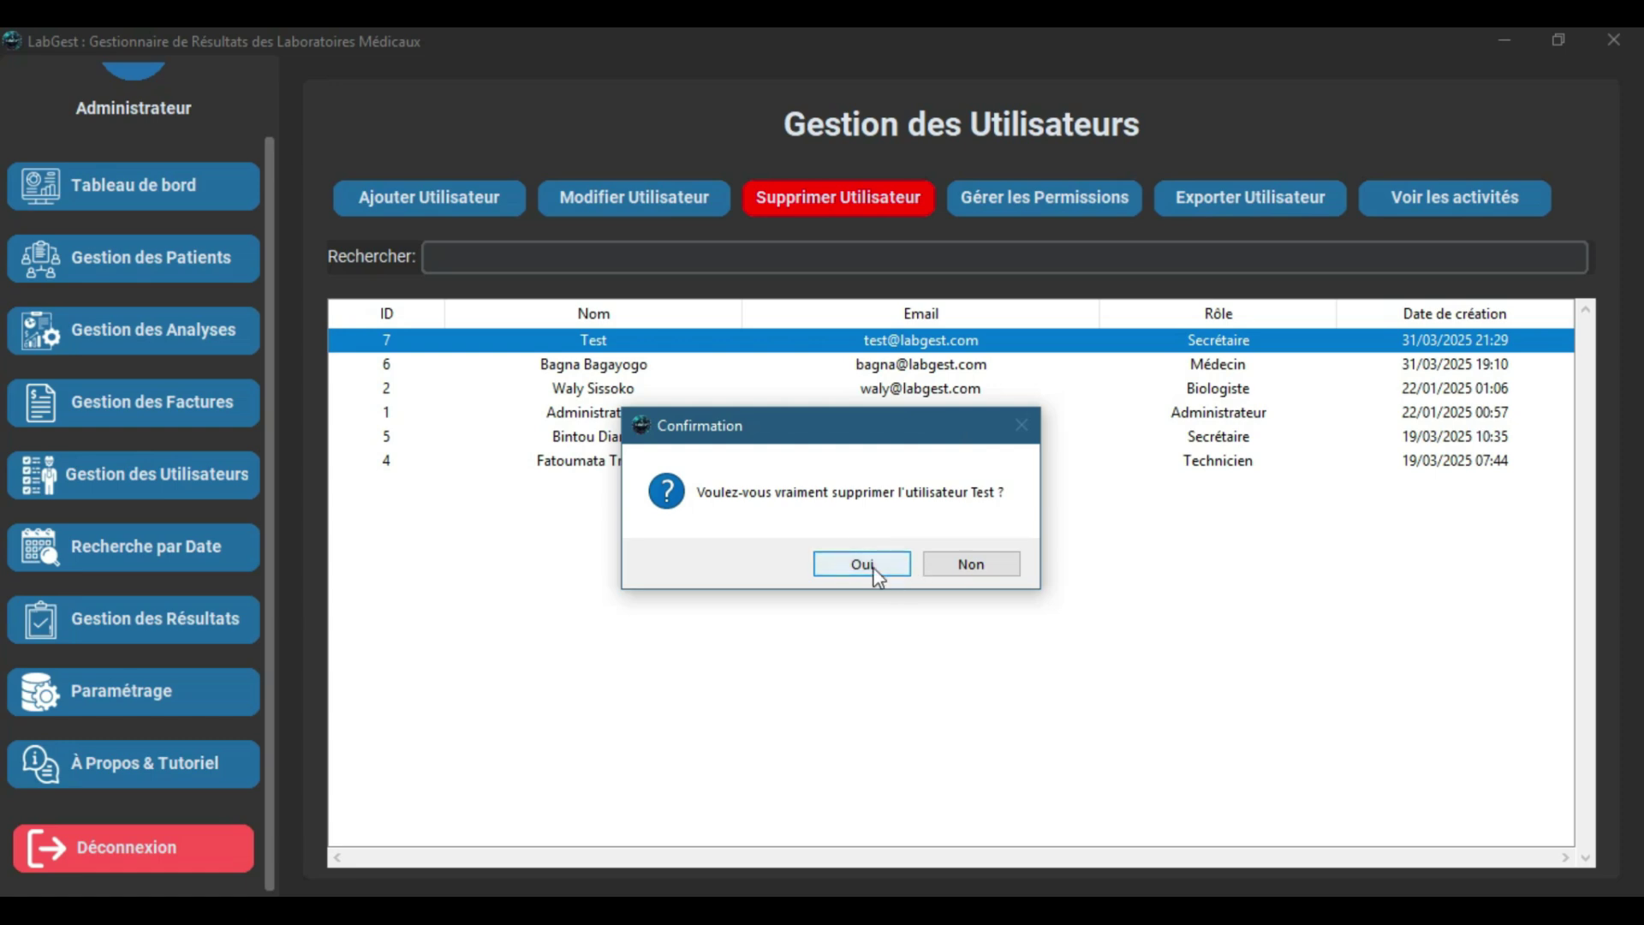
{"action": "left_click", "coordinate": [845, 569]}
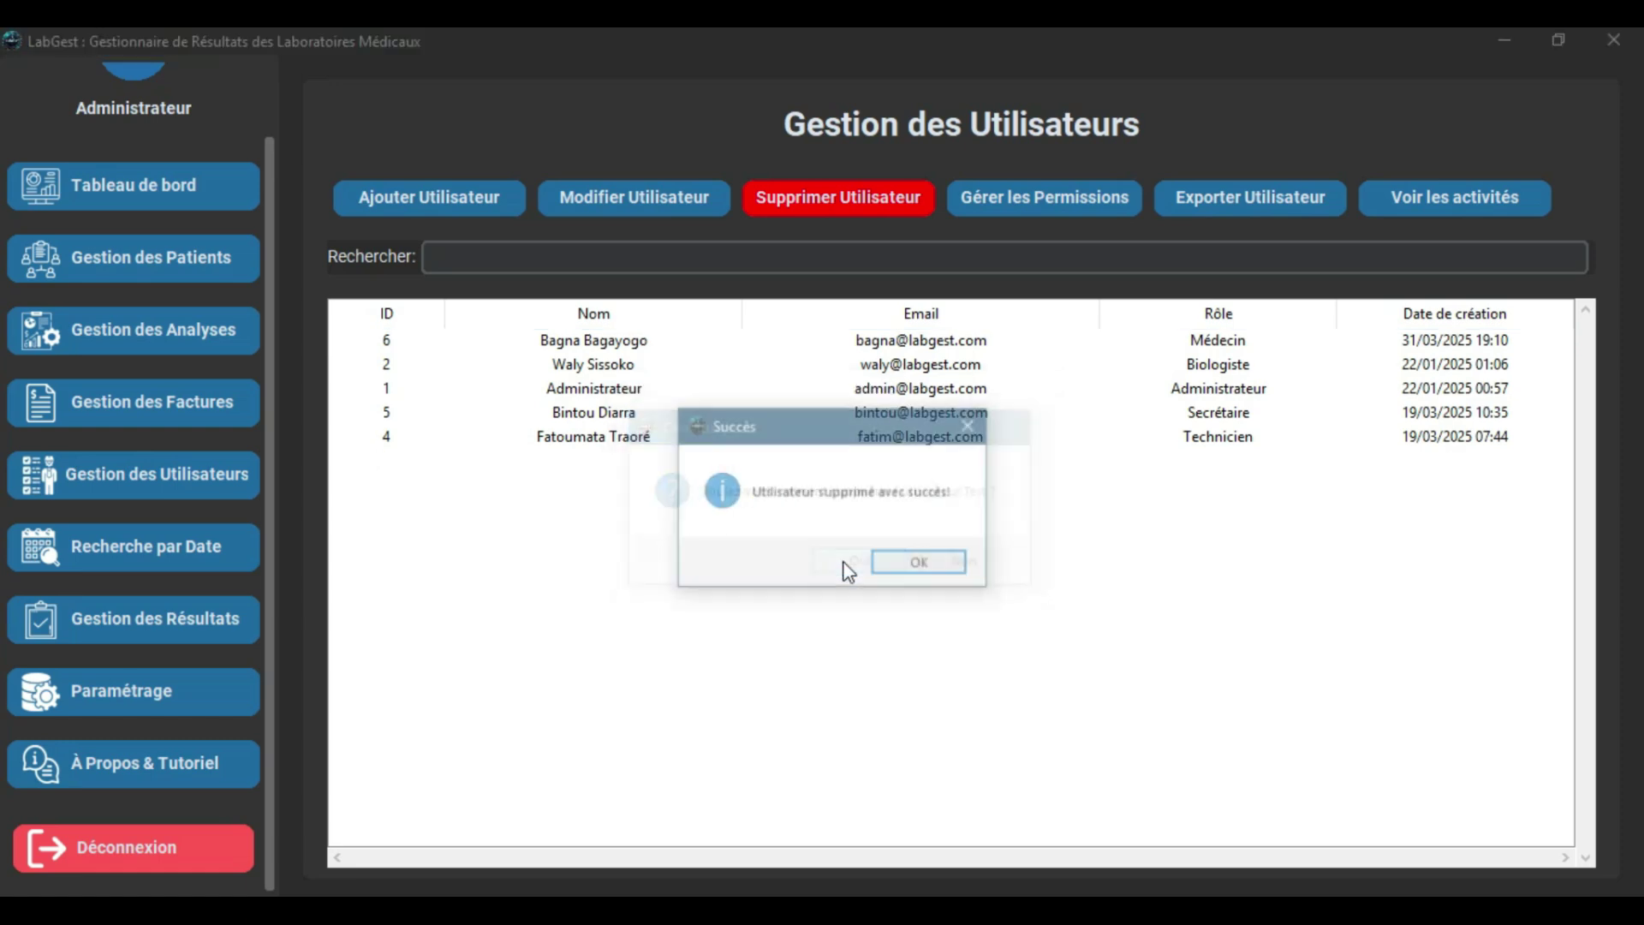
{"action": "left_click", "coordinate": [942, 565]}
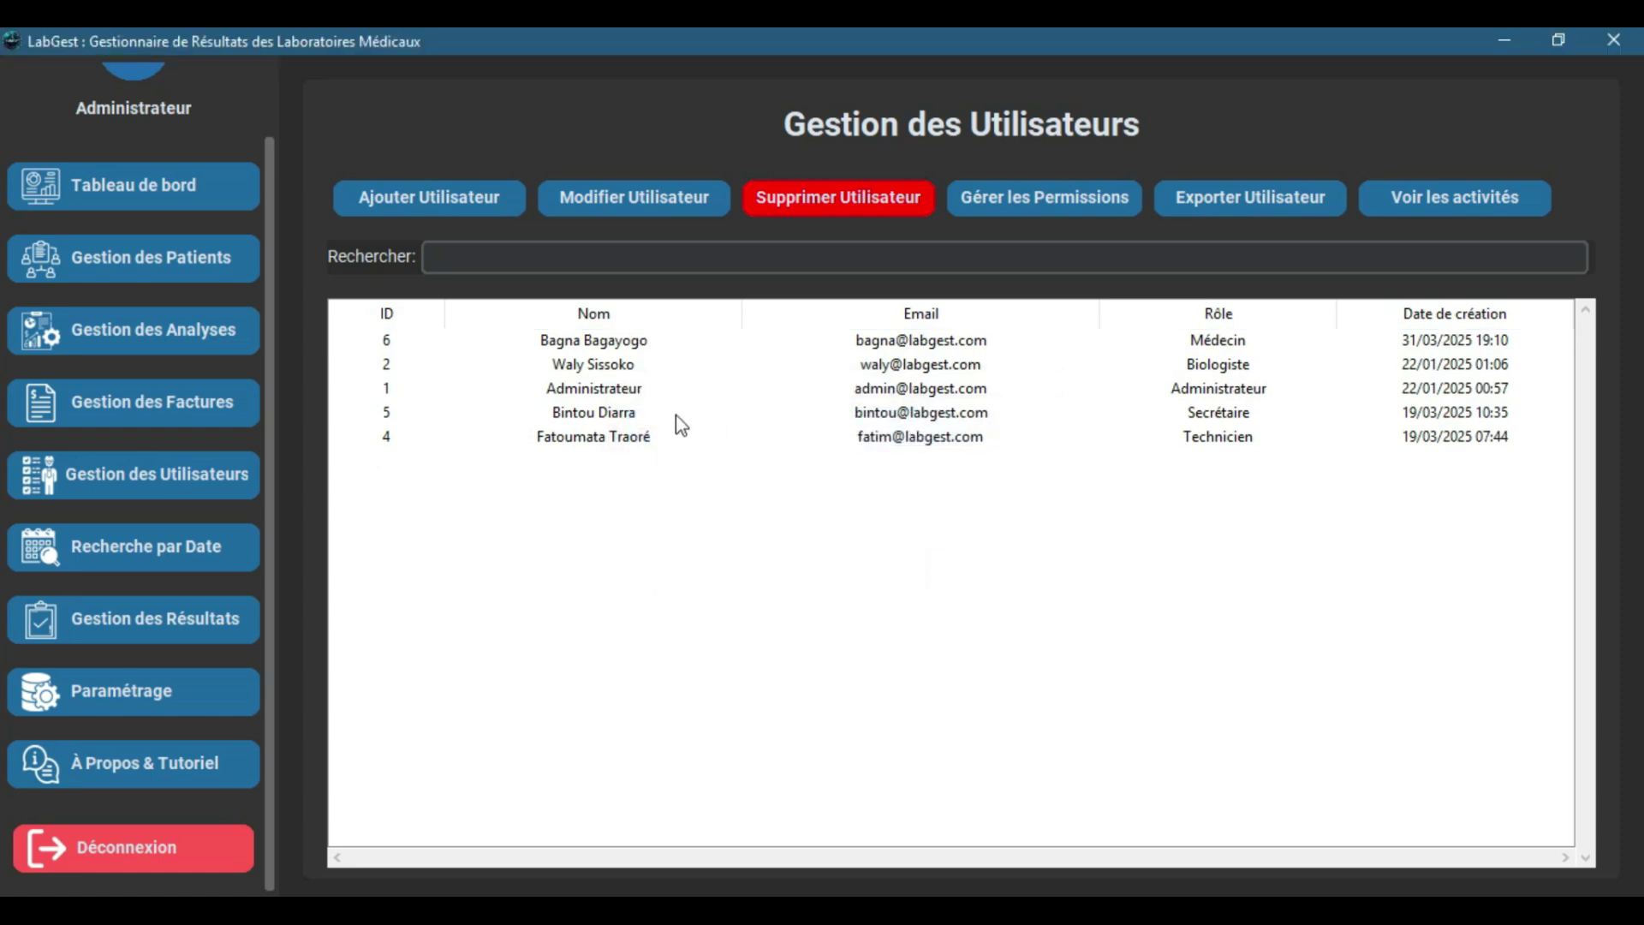
Try to delete the administrator account from the user list
{"action": "left_click", "coordinate": [645, 396]}
{"action": "left_click", "coordinate": [837, 200]}
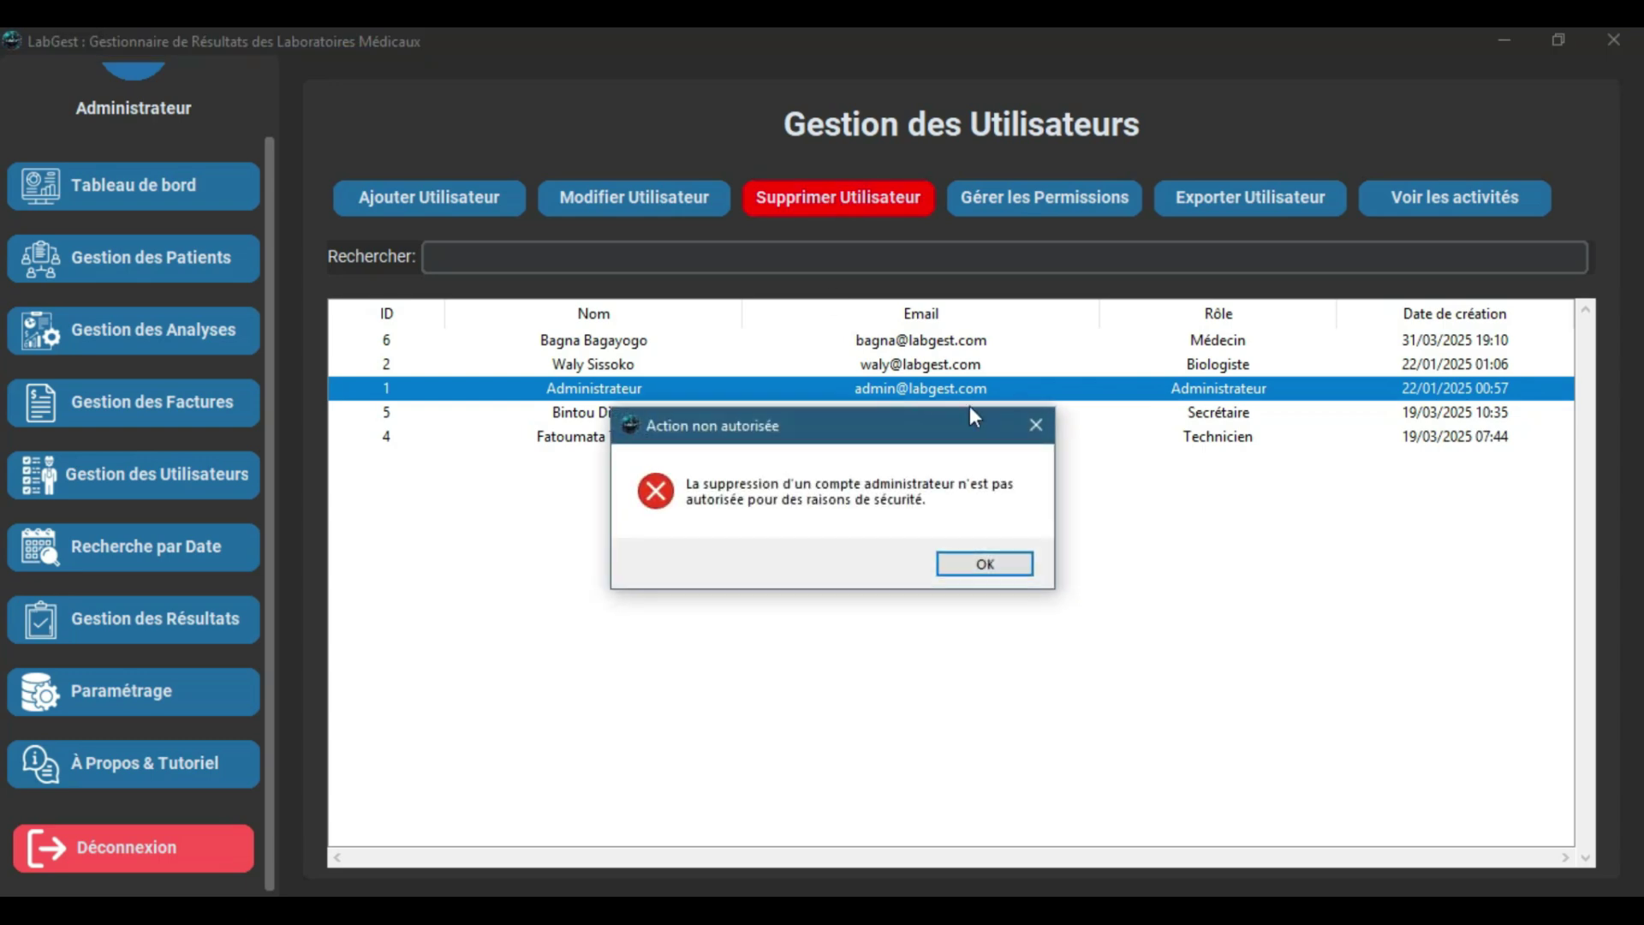
{"action": "left_click", "coordinate": [983, 563]}
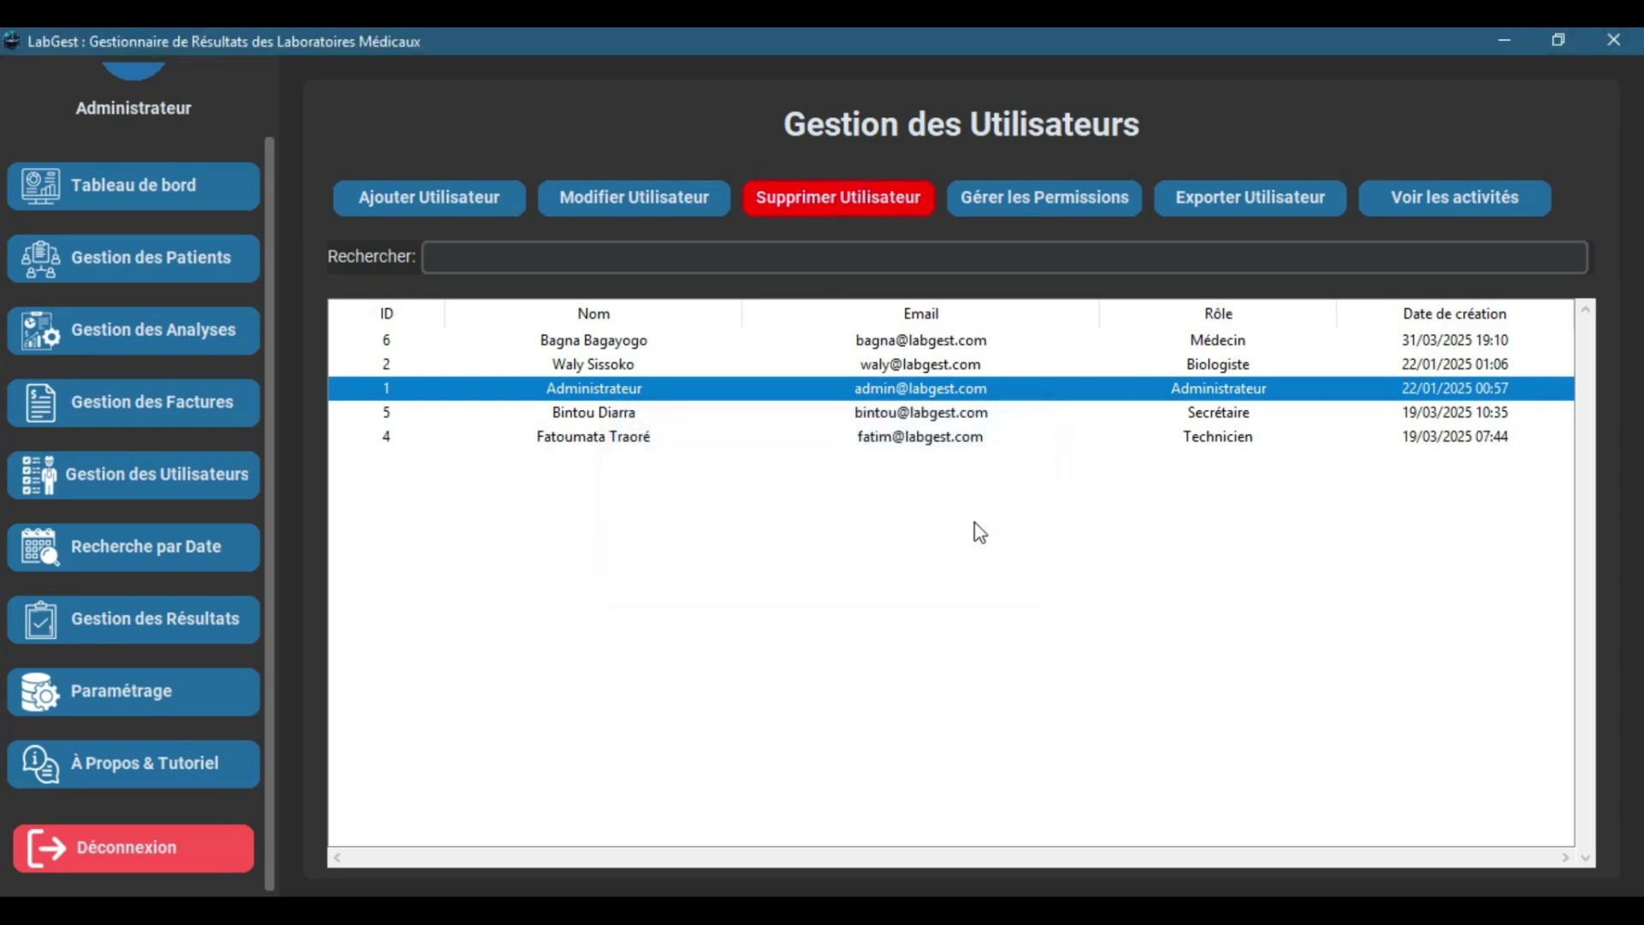
Sort the user list in ascending ID order and select the account with the Médecin role
{"action": "left_click", "coordinate": [653, 441]}
{"action": "left_click", "coordinate": [626, 347]}
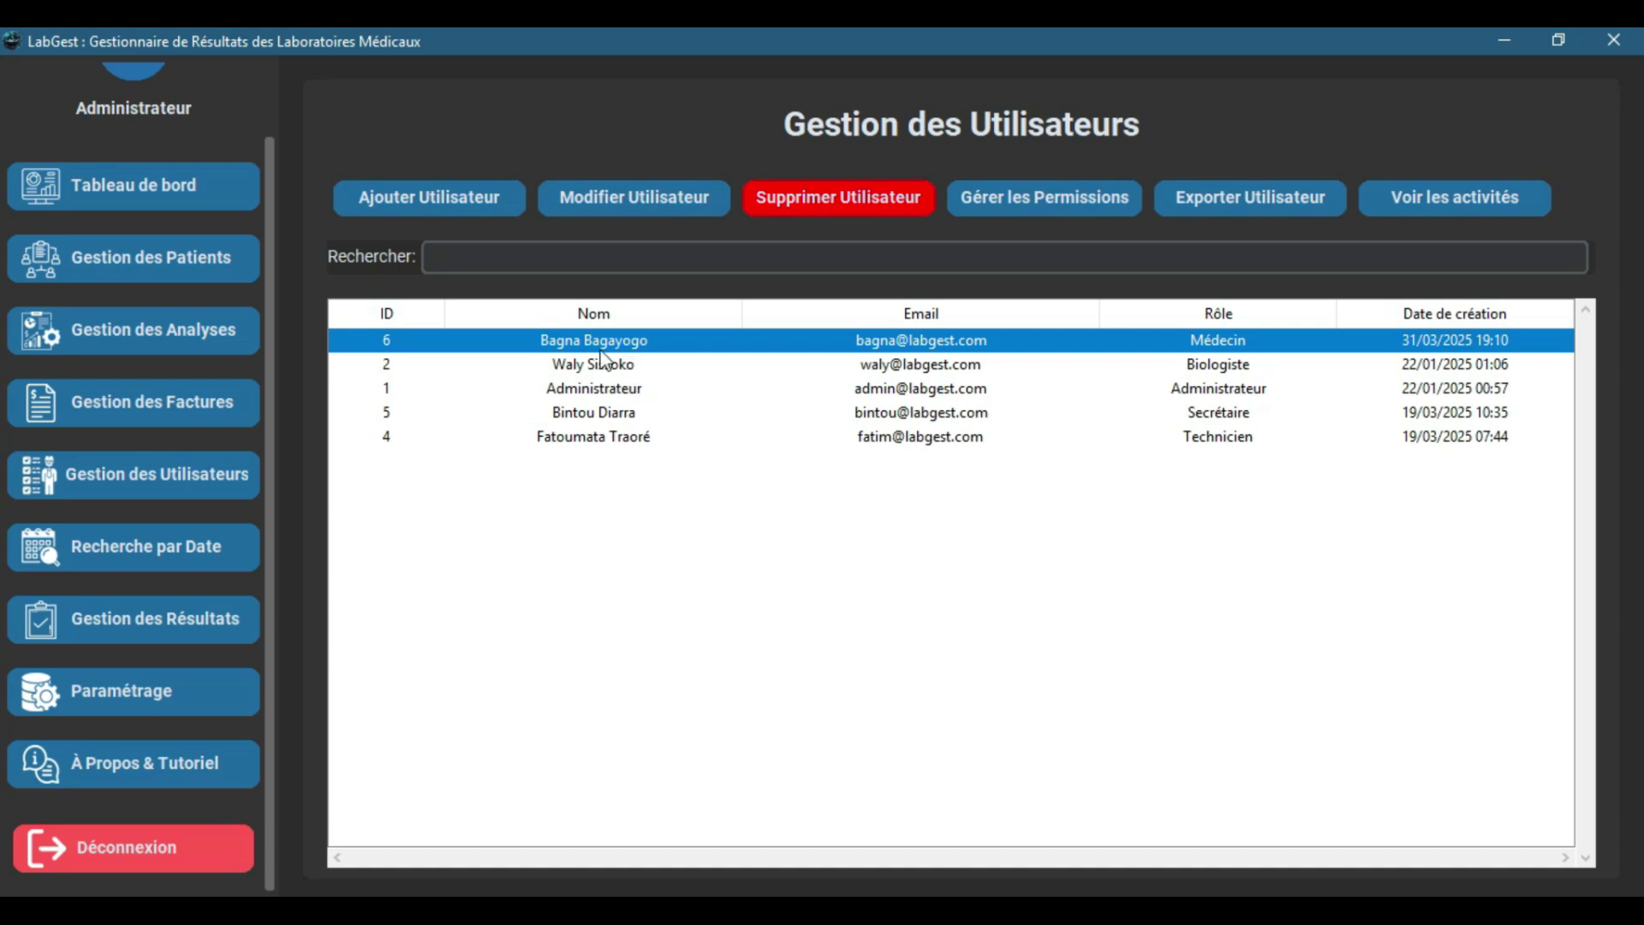
{"action": "left_click", "coordinate": [590, 312]}
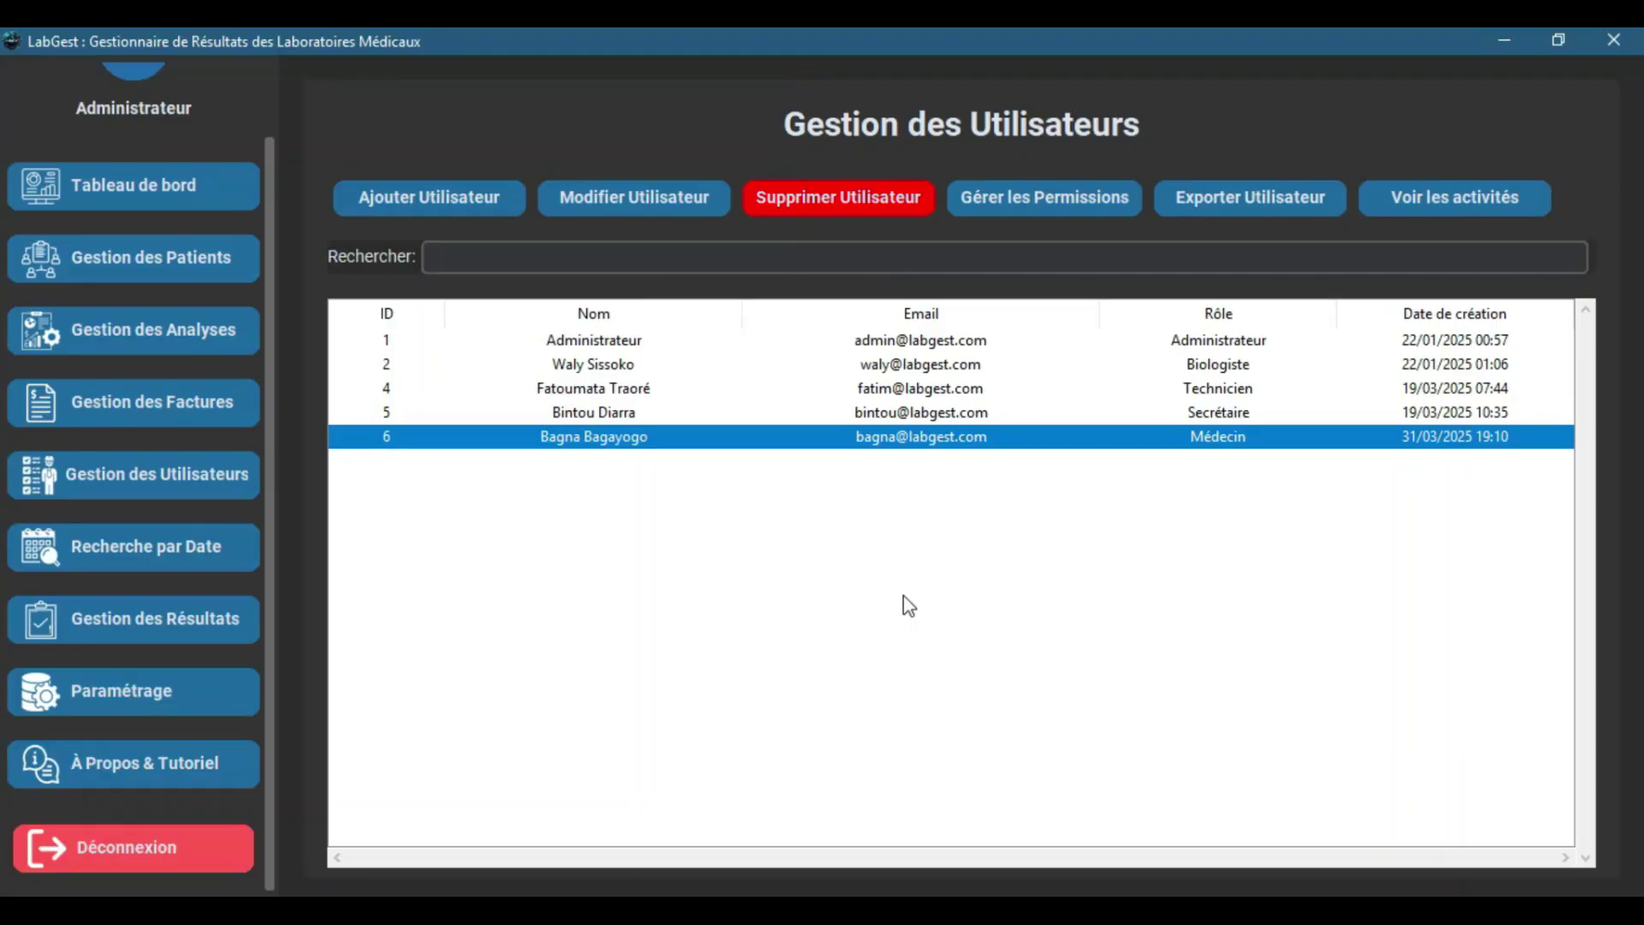
{"action": "left_click", "coordinate": [620, 392]}
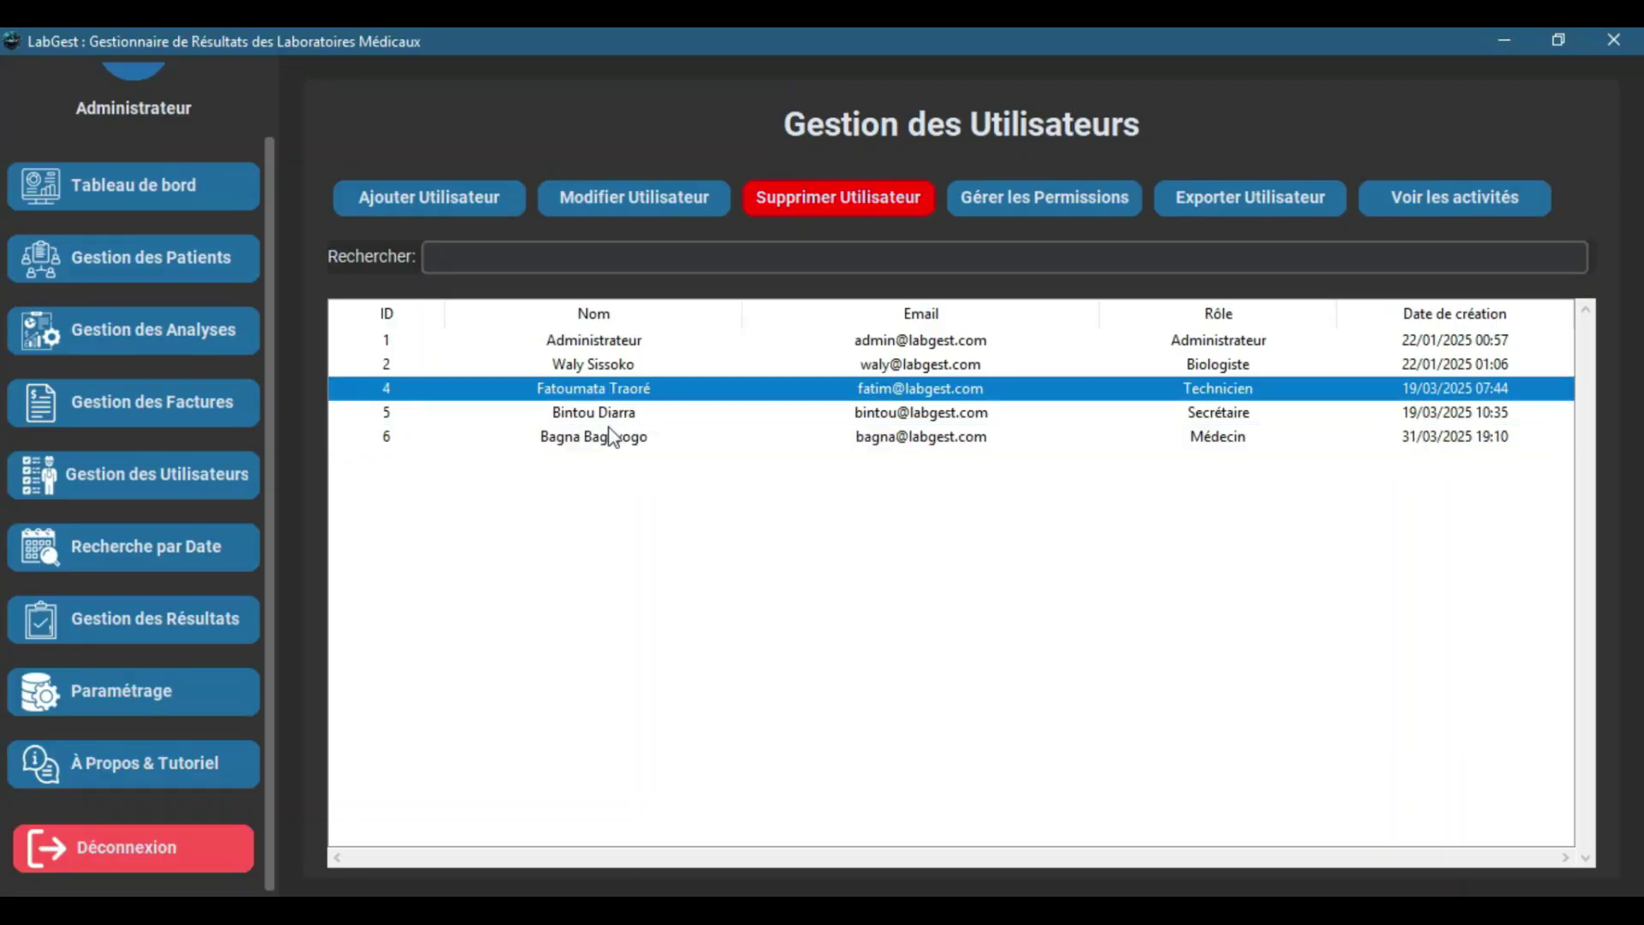
{"action": "left_click", "coordinate": [610, 441]}
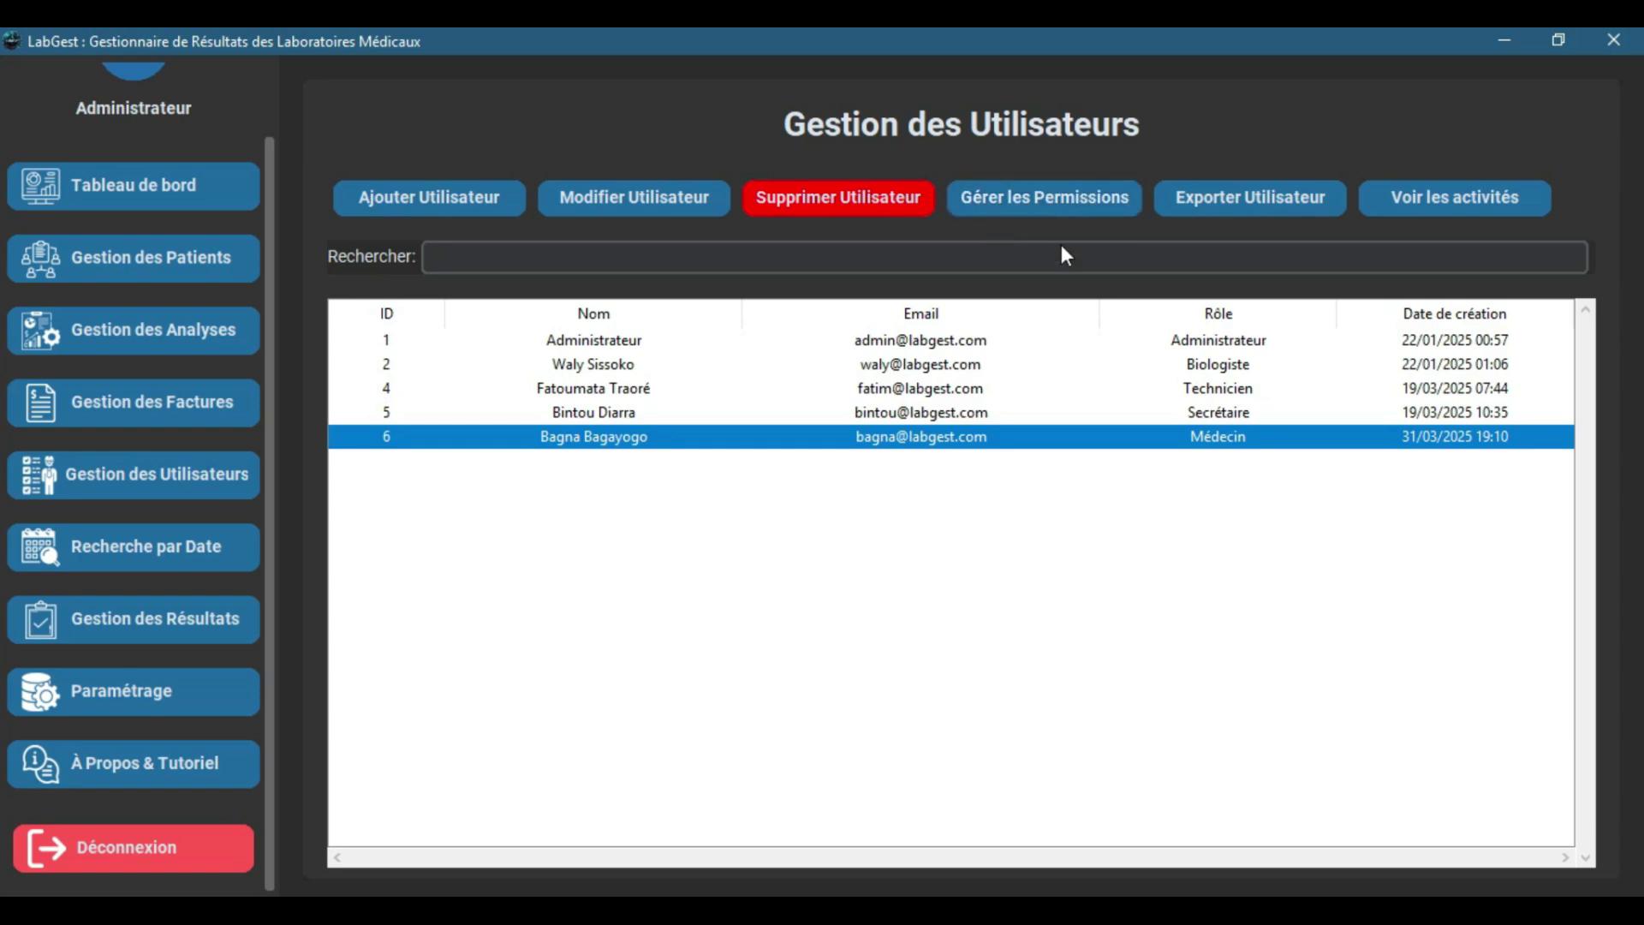
Review all permission sections of the account with the Médecin role, from patient management to Paramétrage, and close without saving
{"action": "left_click", "coordinate": [923, 412]}
{"action": "left_click", "coordinate": [921, 392]}
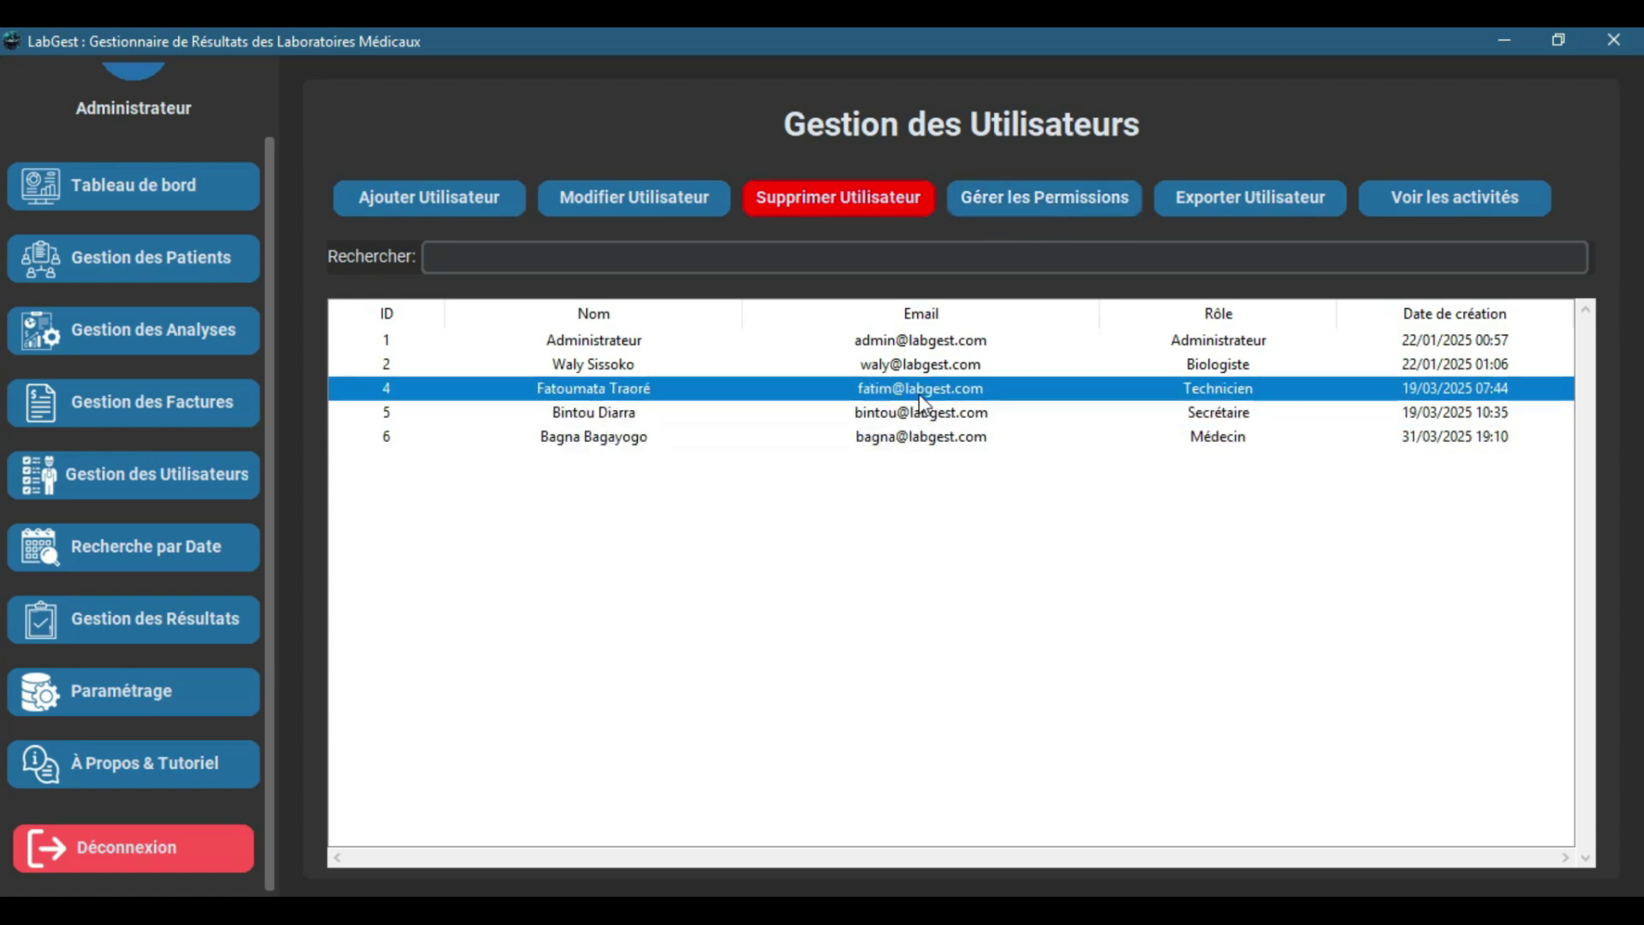
{"action": "left_click", "coordinate": [906, 442]}
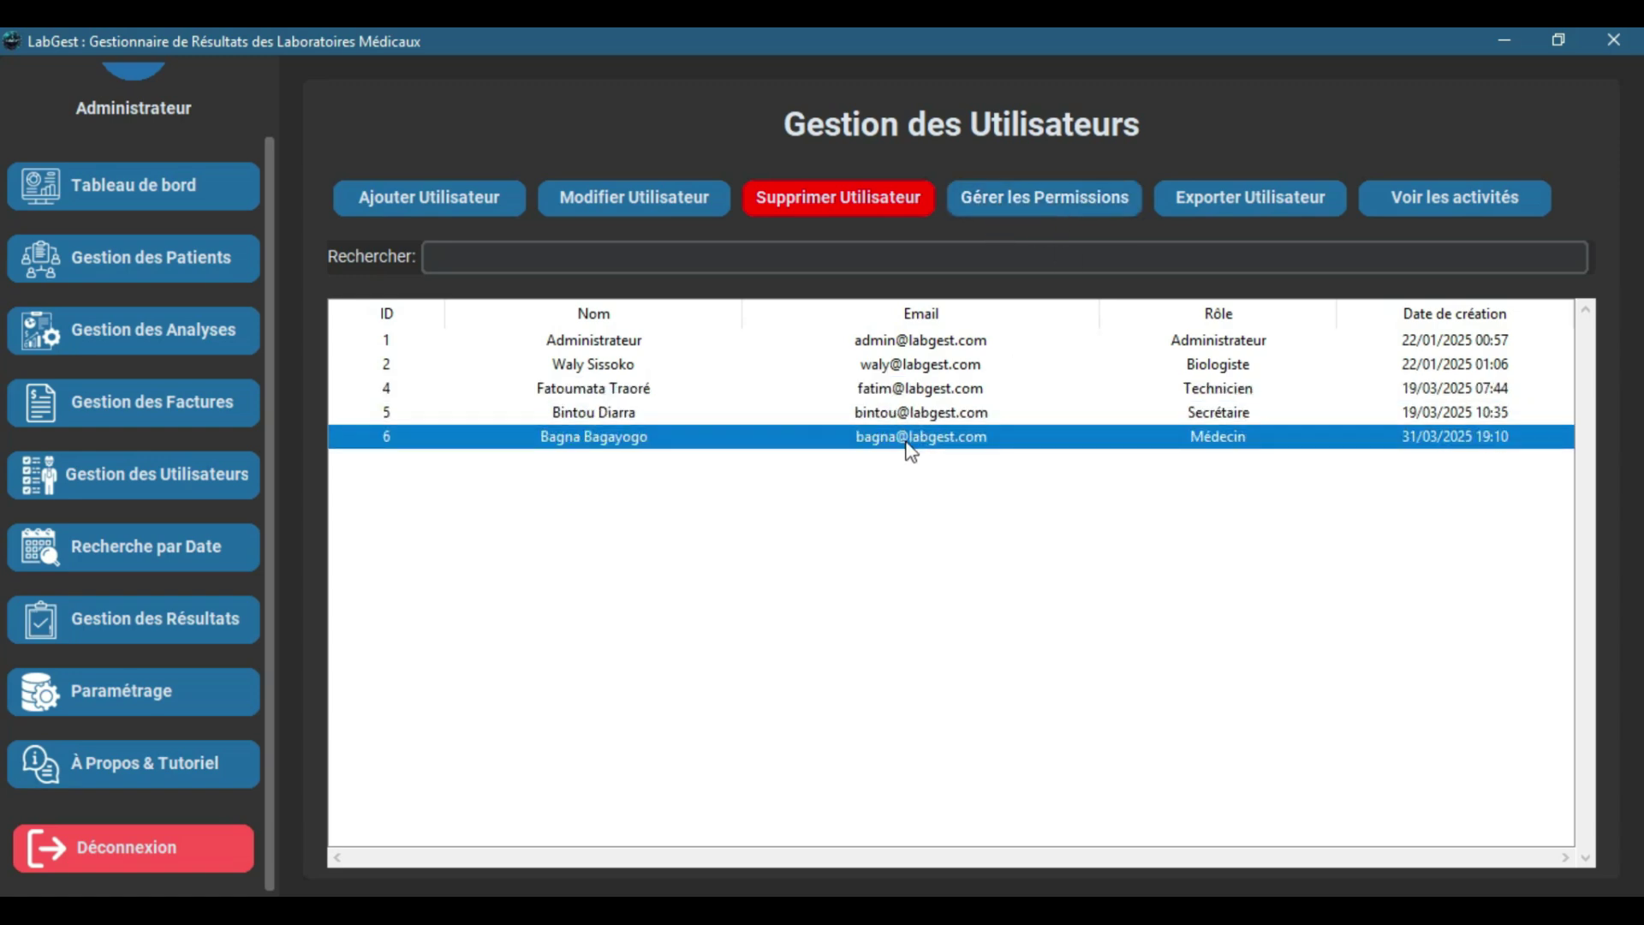
{"action": "left_click", "coordinate": [1236, 416]}
{"action": "left_click", "coordinate": [1225, 441]}
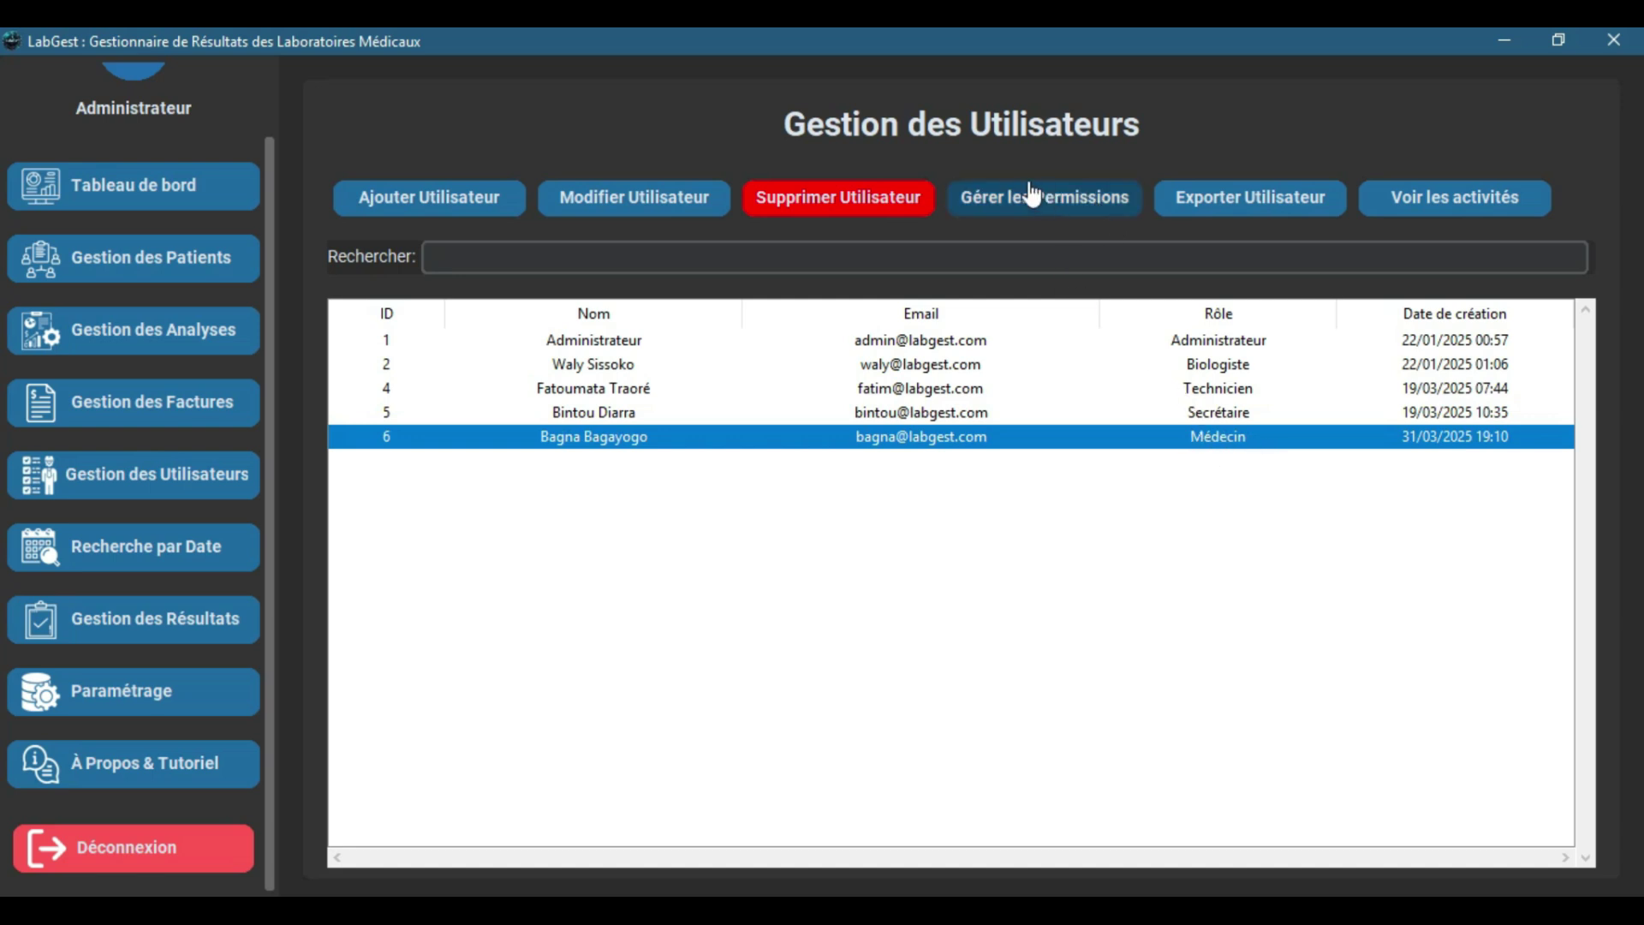
{"action": "left_click", "coordinate": [1072, 196]}
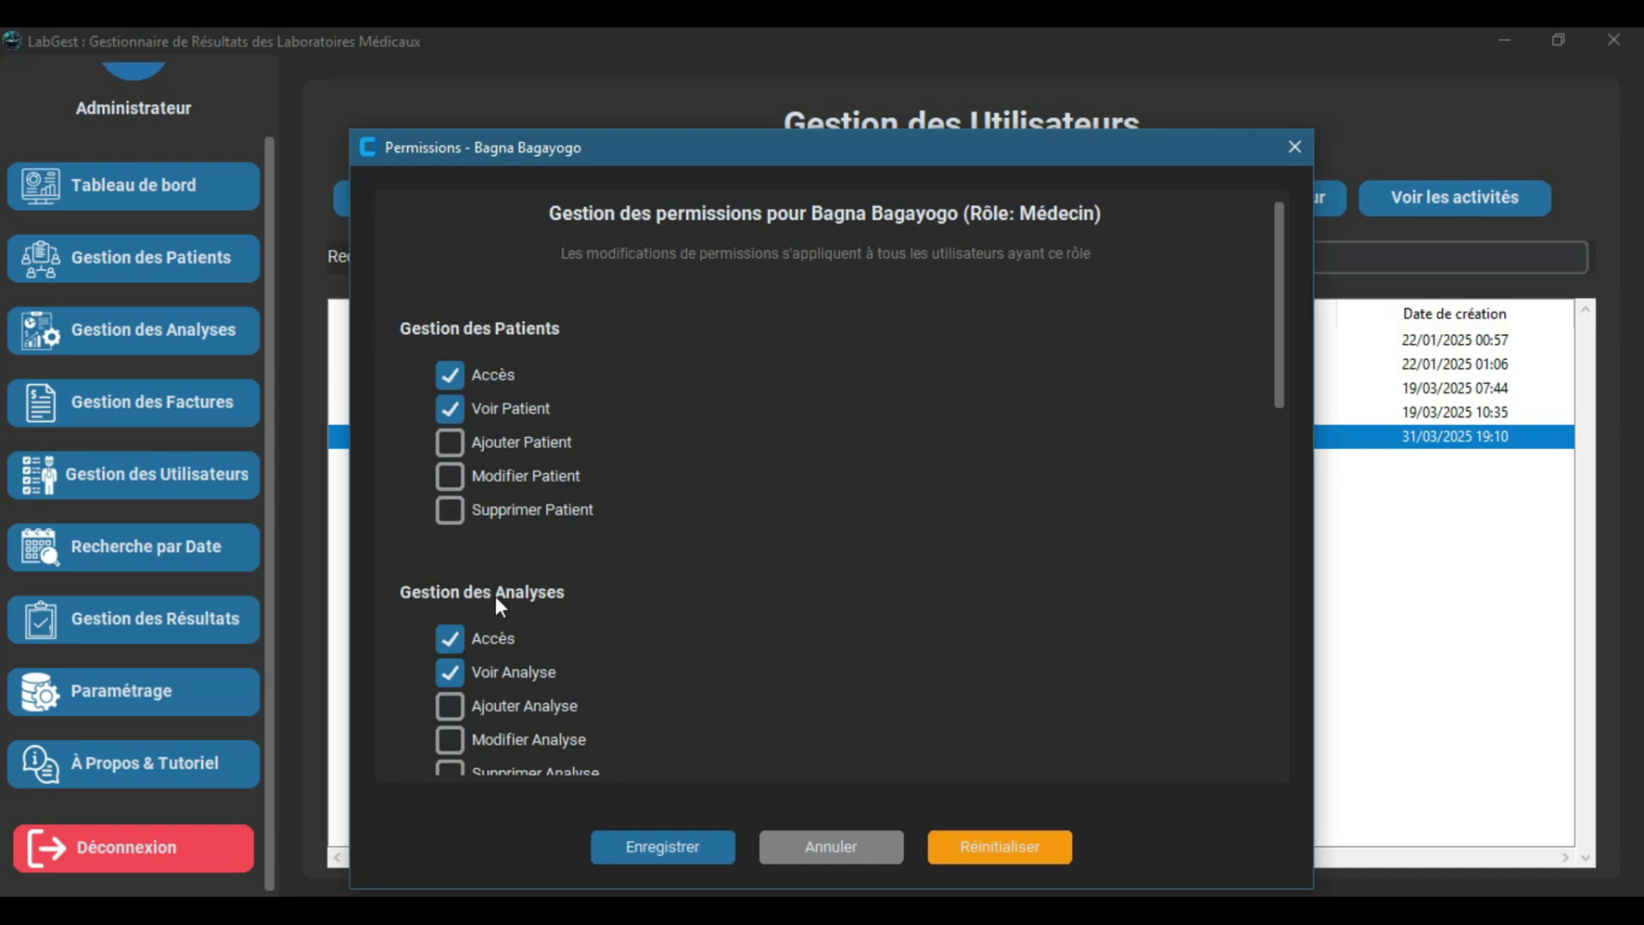
{"action": "scroll", "coordinate": [692, 614], "scroll_direction": "down", "scroll_amount": 2}
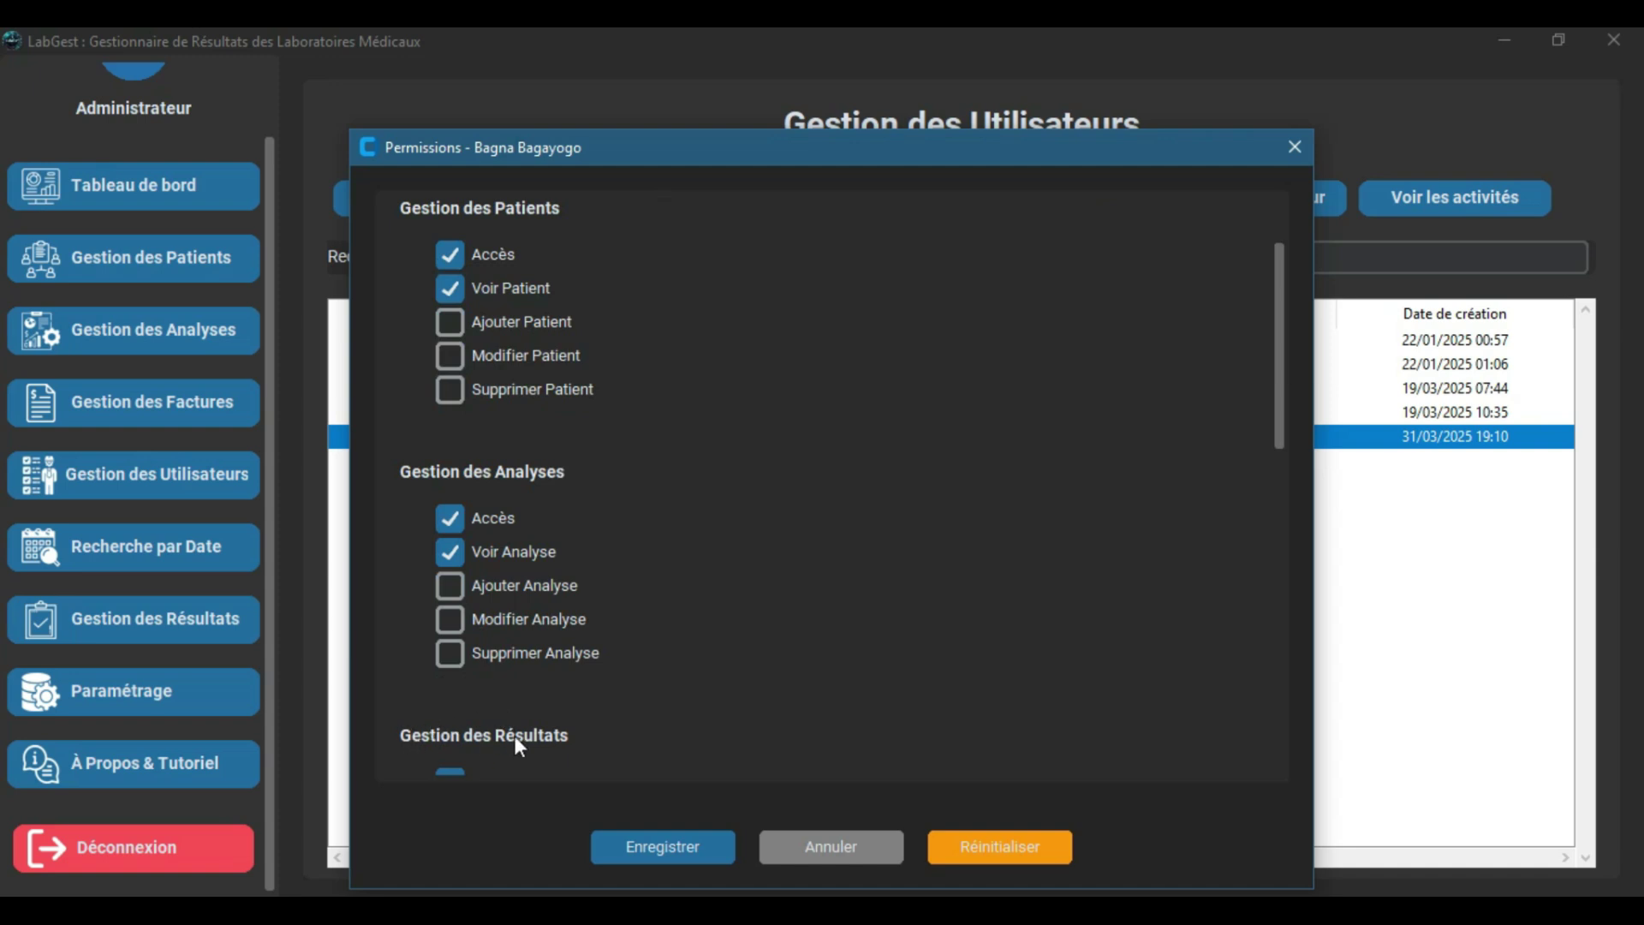
{"action": "scroll", "coordinate": [638, 737], "scroll_direction": "down", "scroll_amount": 3}
{"action": "scroll", "coordinate": [603, 586], "scroll_direction": "down", "scroll_amount": 3}
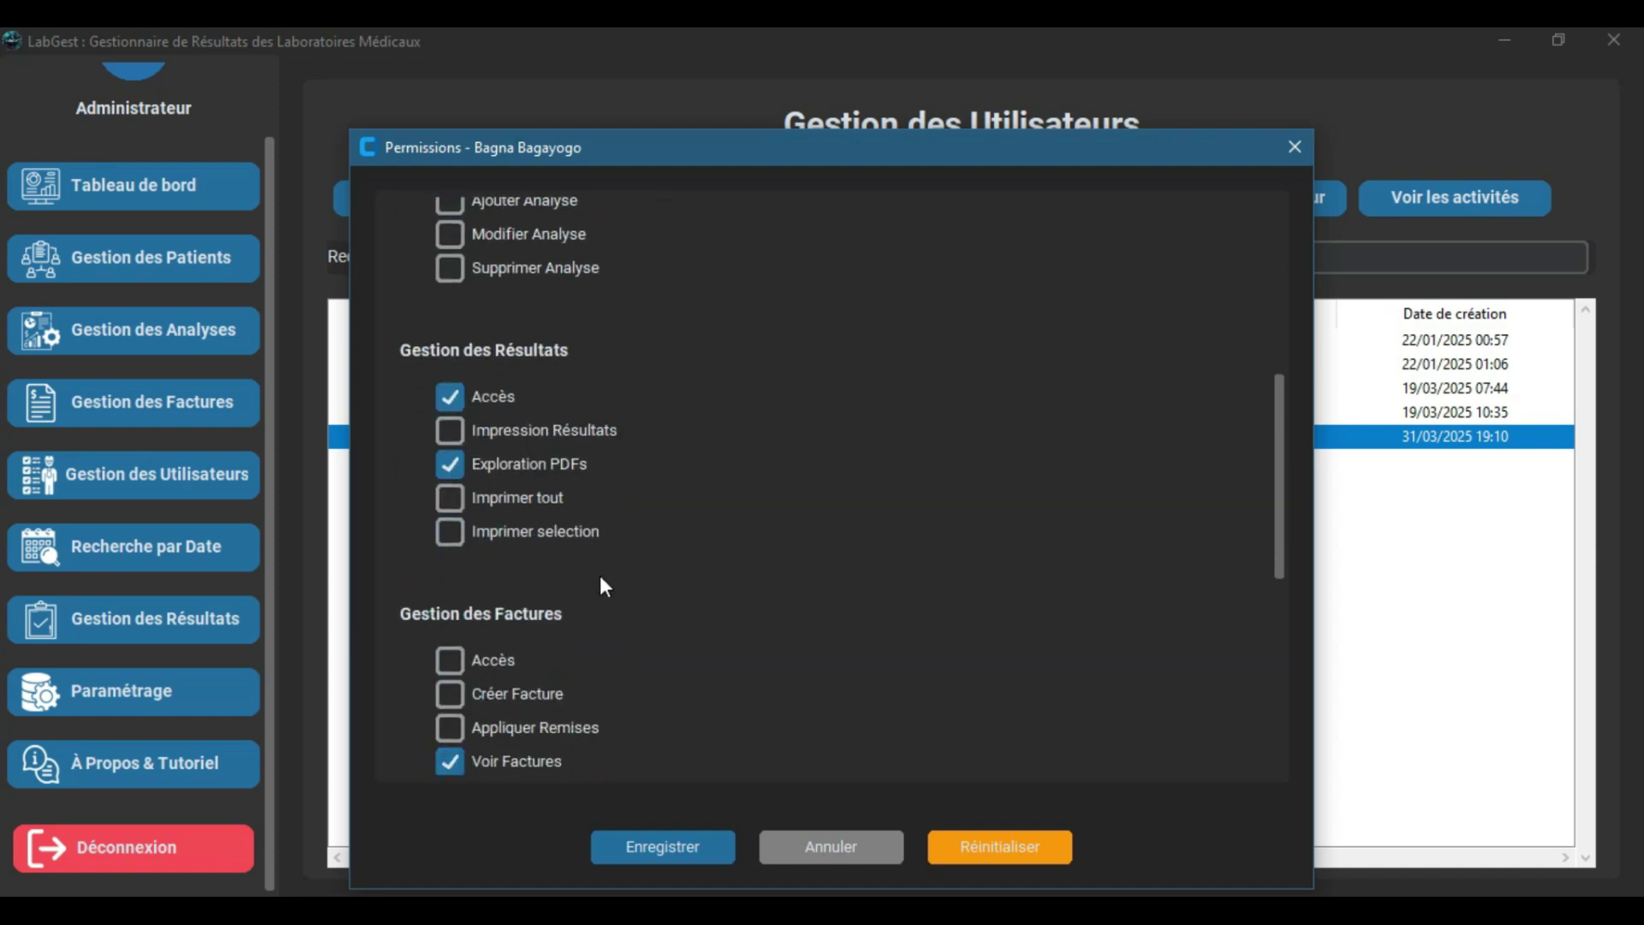
{"action": "scroll", "coordinate": [704, 630], "scroll_direction": "down", "scroll_amount": 3}
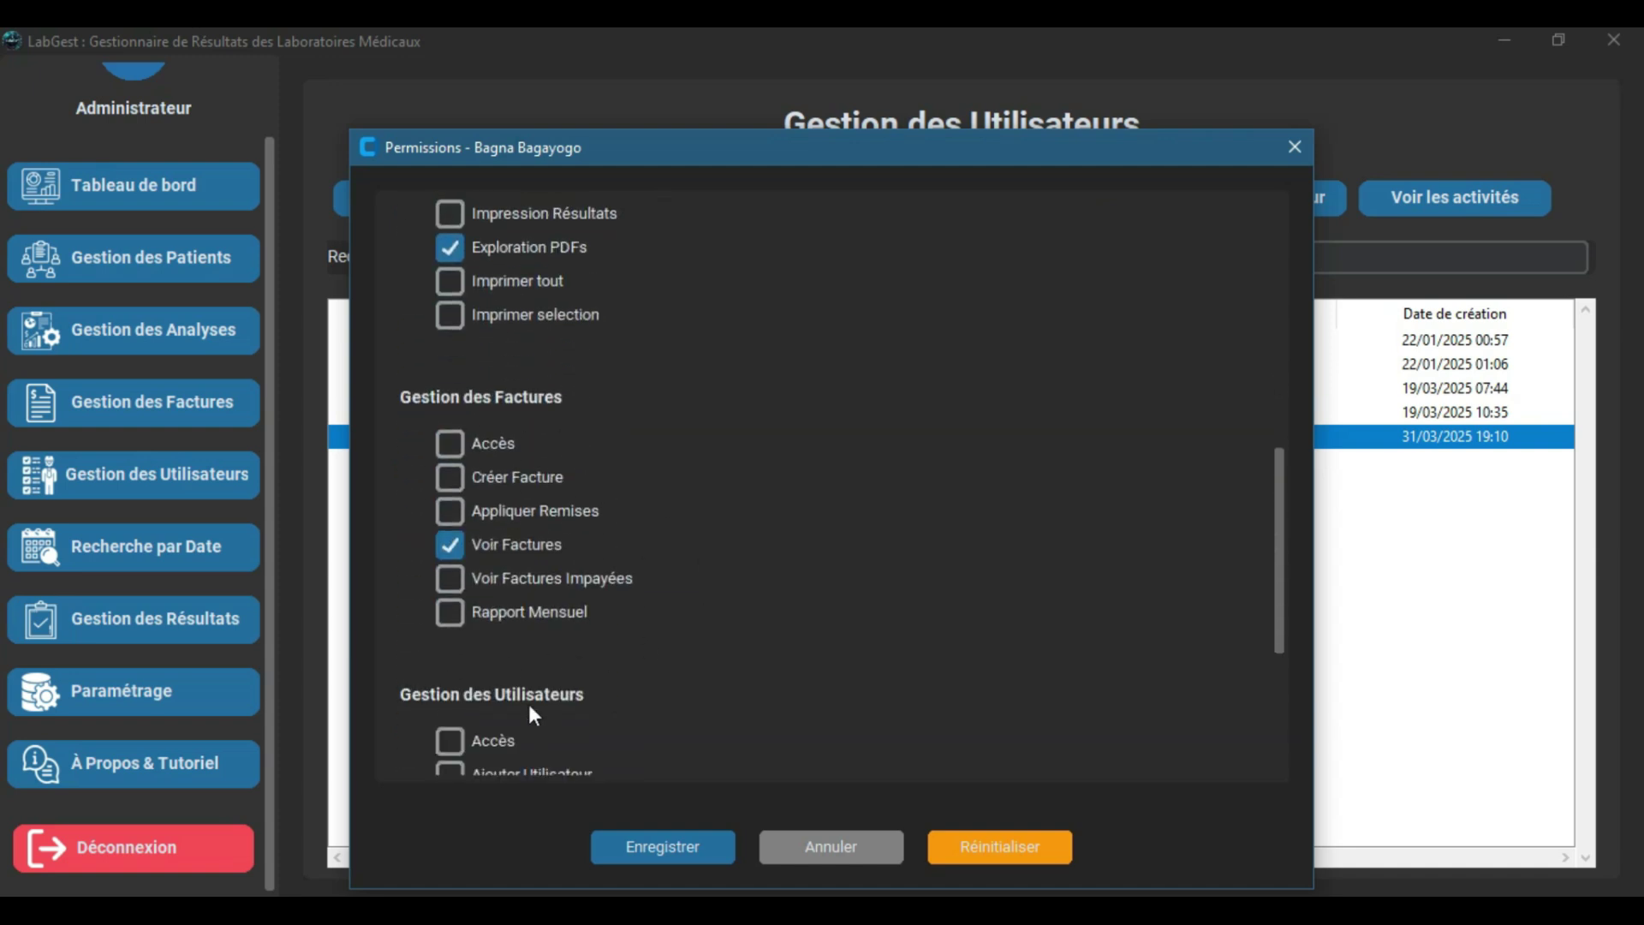
{"action": "scroll", "coordinate": [685, 685], "scroll_direction": "down", "scroll_amount": 5}
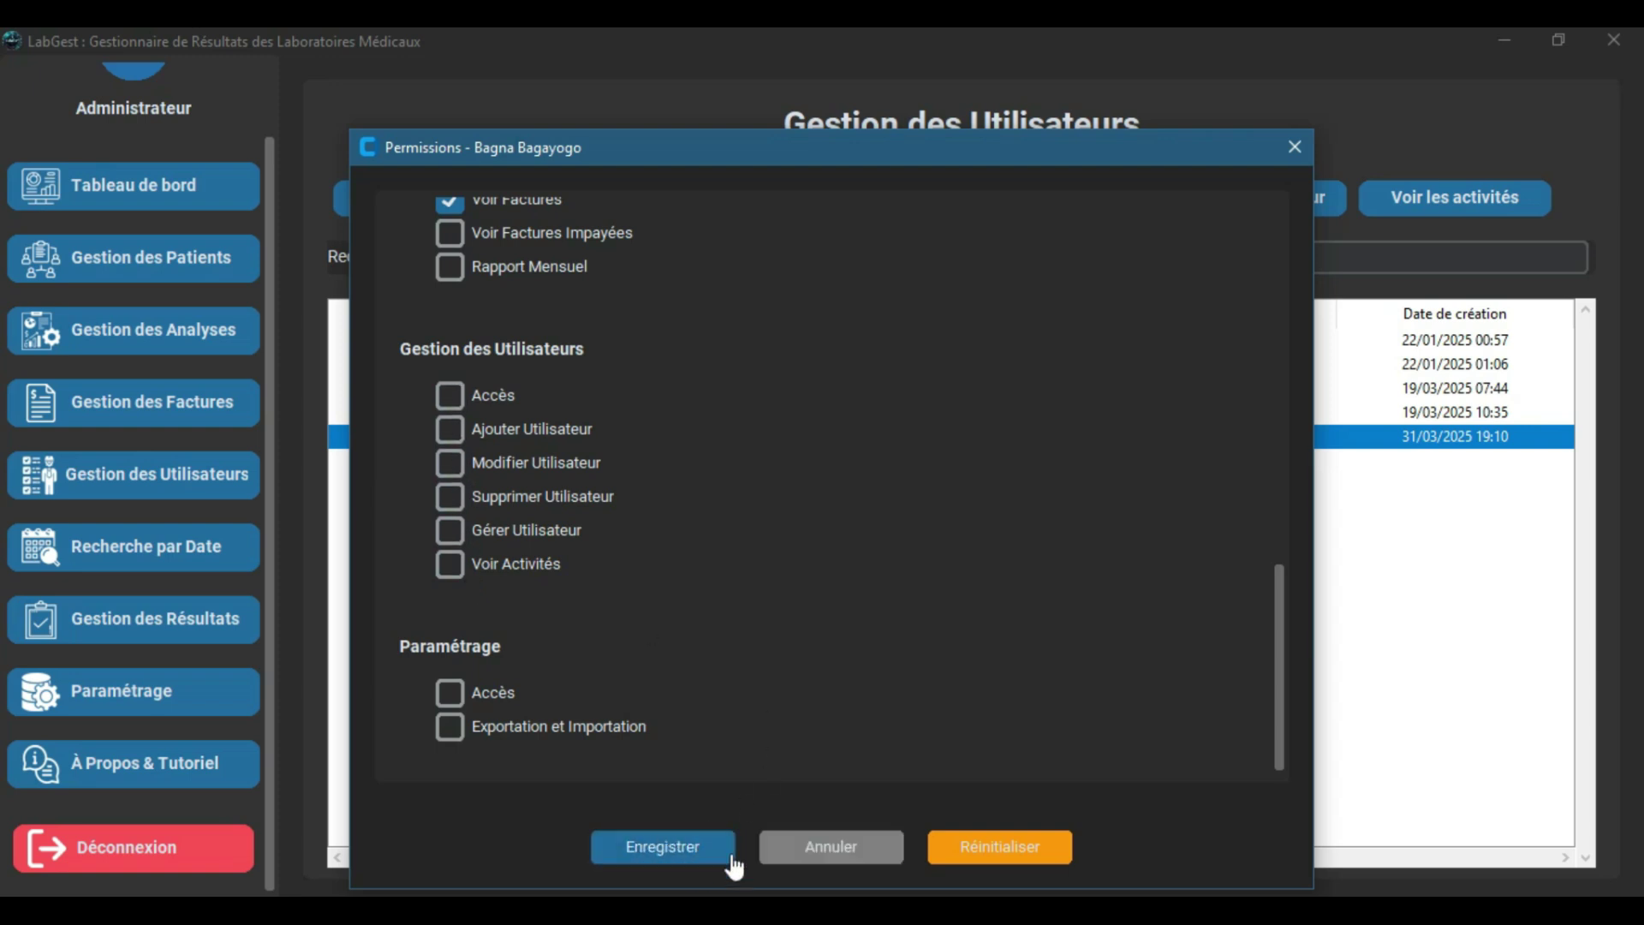
{"action": "left_click", "coordinate": [824, 849]}
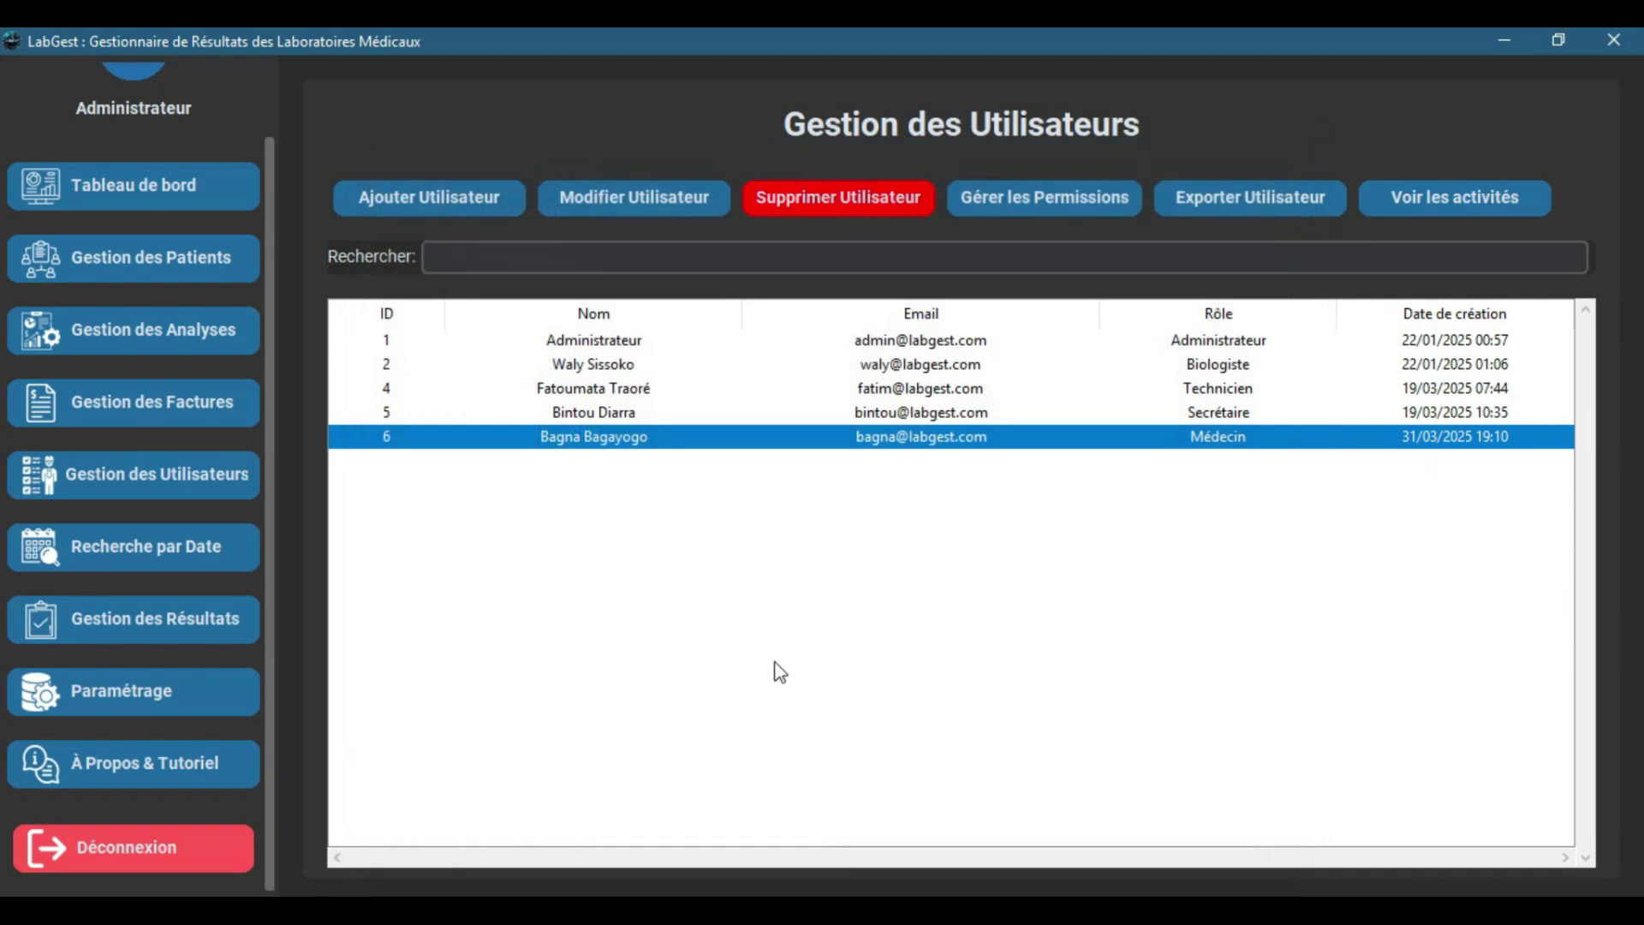
{"action": "left_click", "coordinate": [591, 415]}
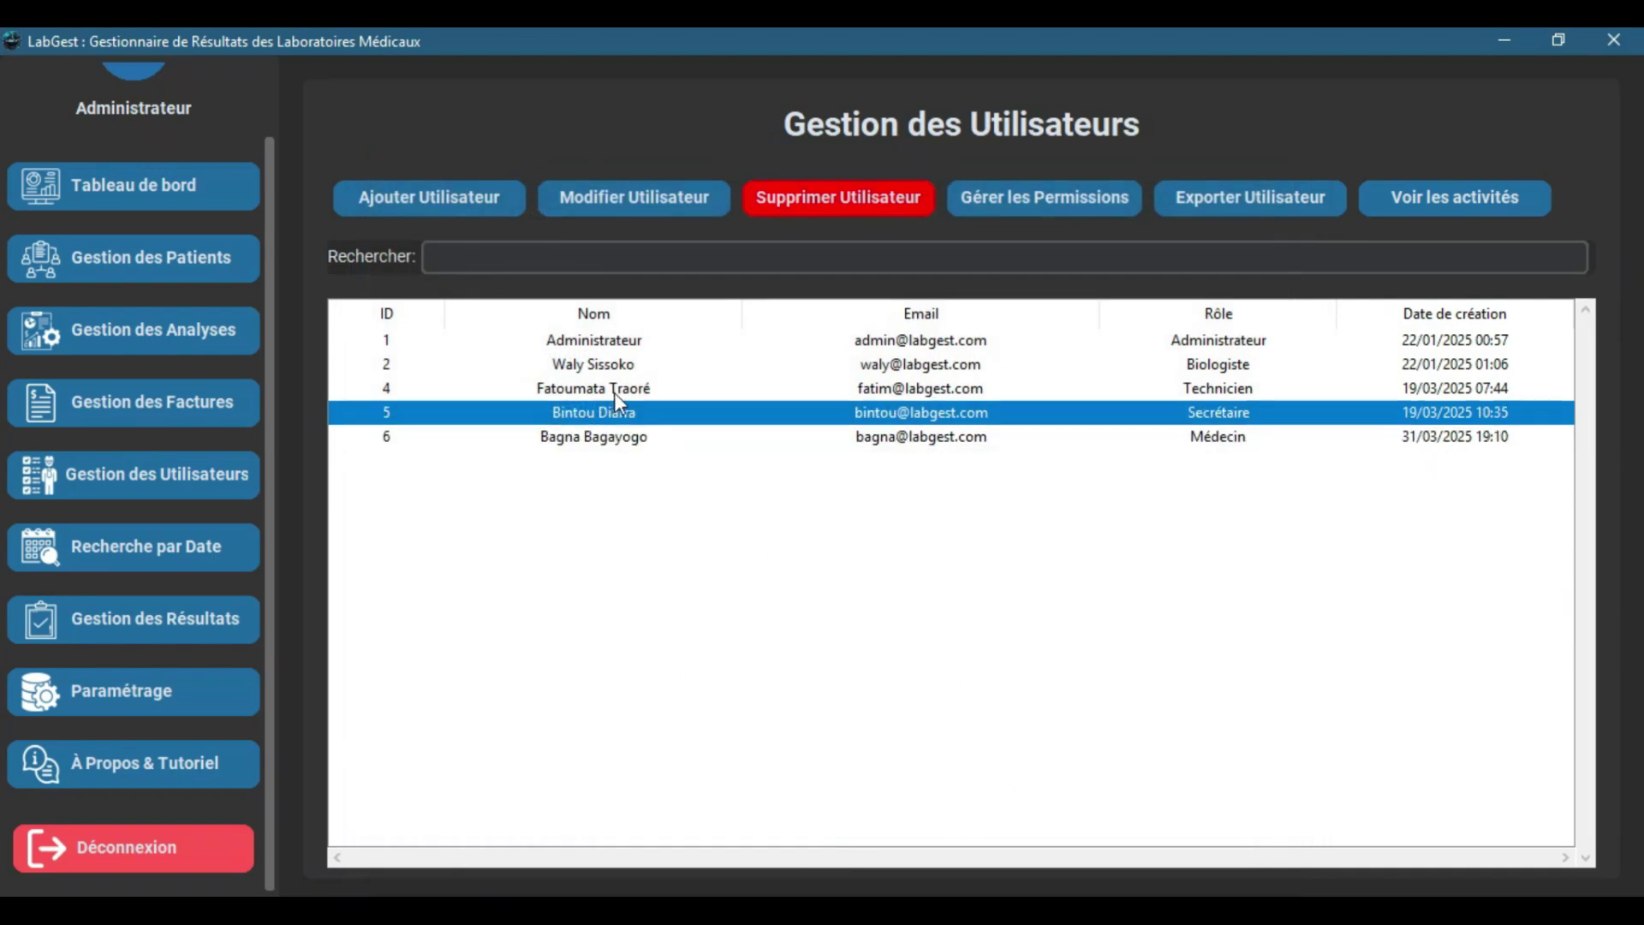
{"action": "left_click", "coordinate": [613, 389]}
{"action": "left_click", "coordinate": [594, 367]}
{"action": "left_click", "coordinate": [614, 342]}
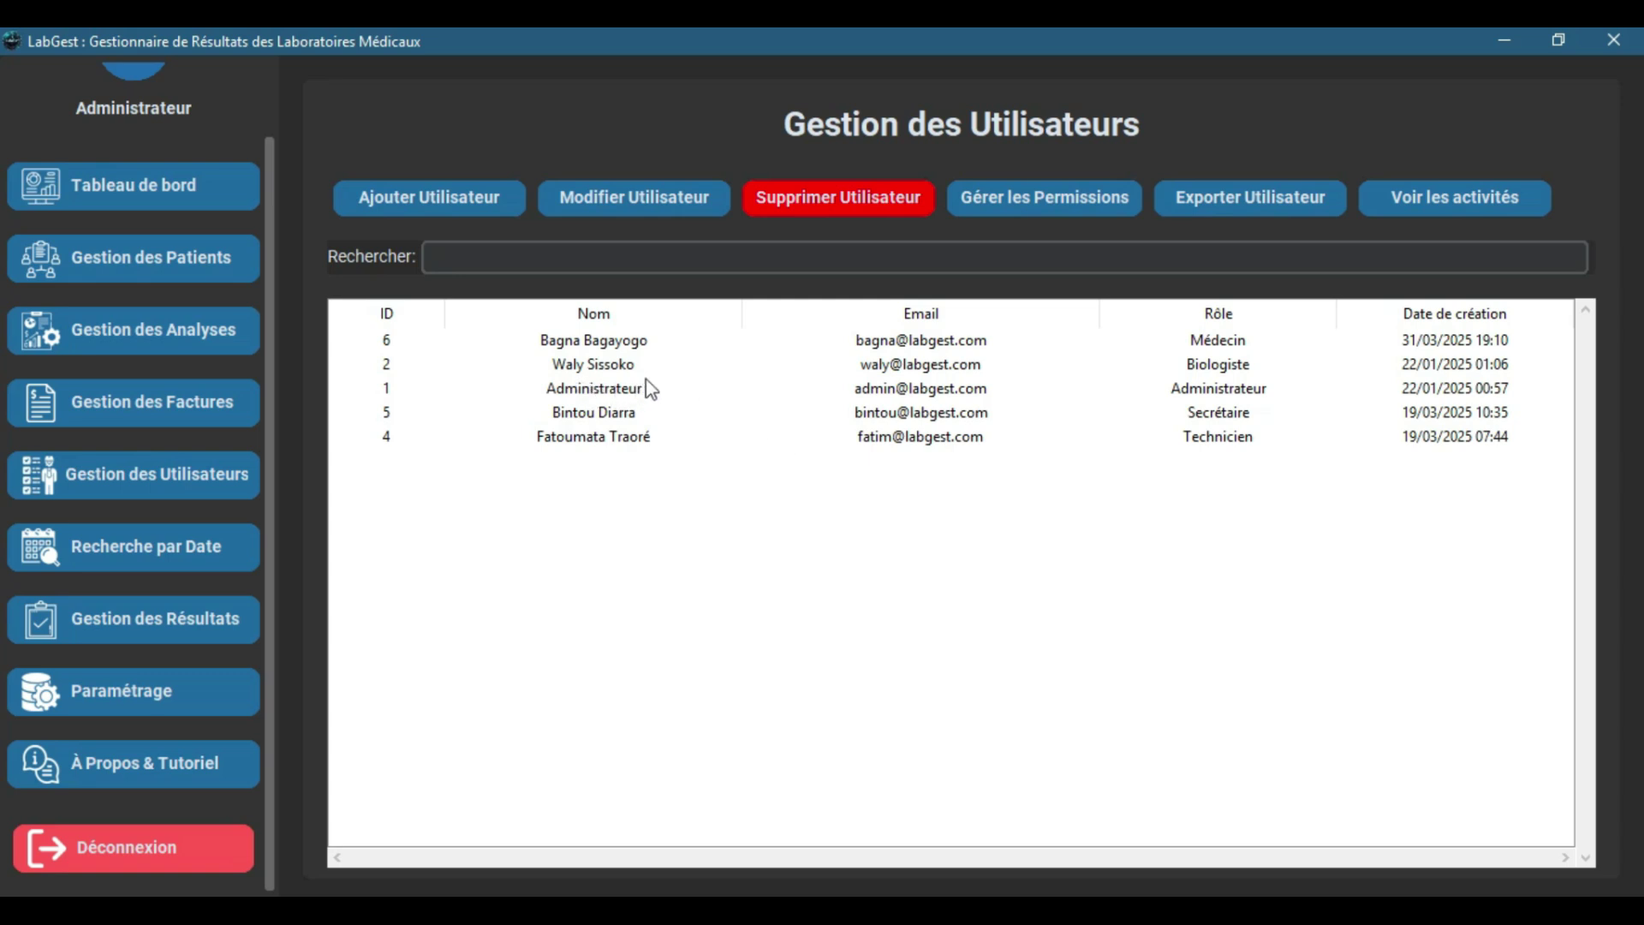
Open the administrator account's activity log and examine the choices offered by its action type and module filters
{"action": "left_click", "coordinate": [630, 402]}
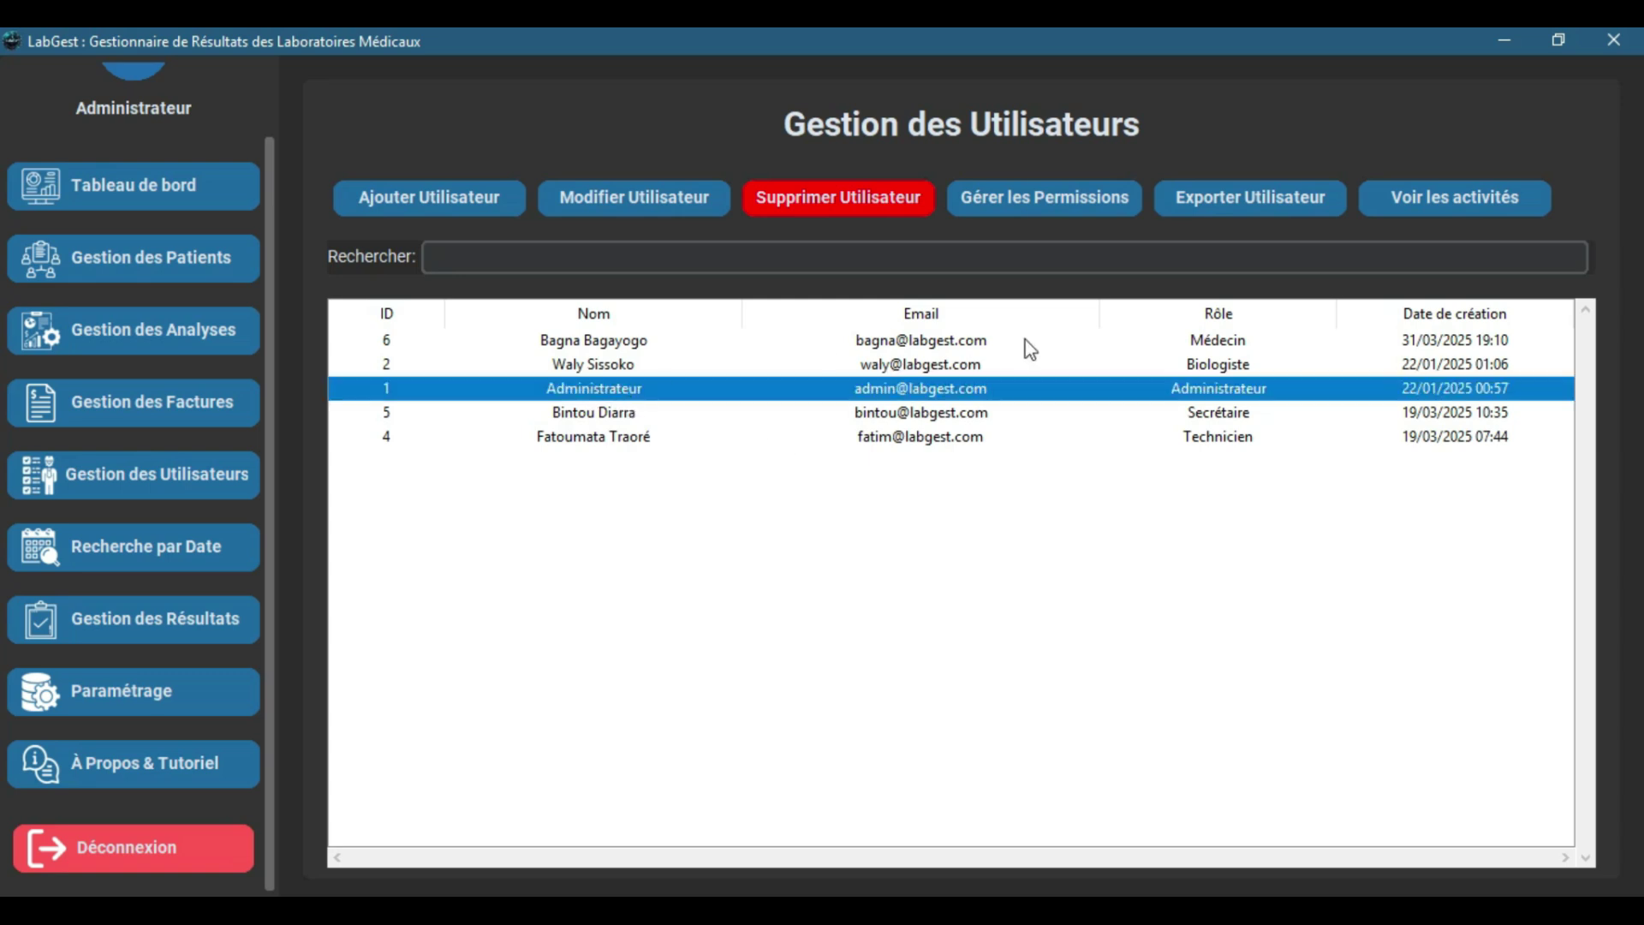
{"action": "left_click", "coordinate": [1439, 202]}
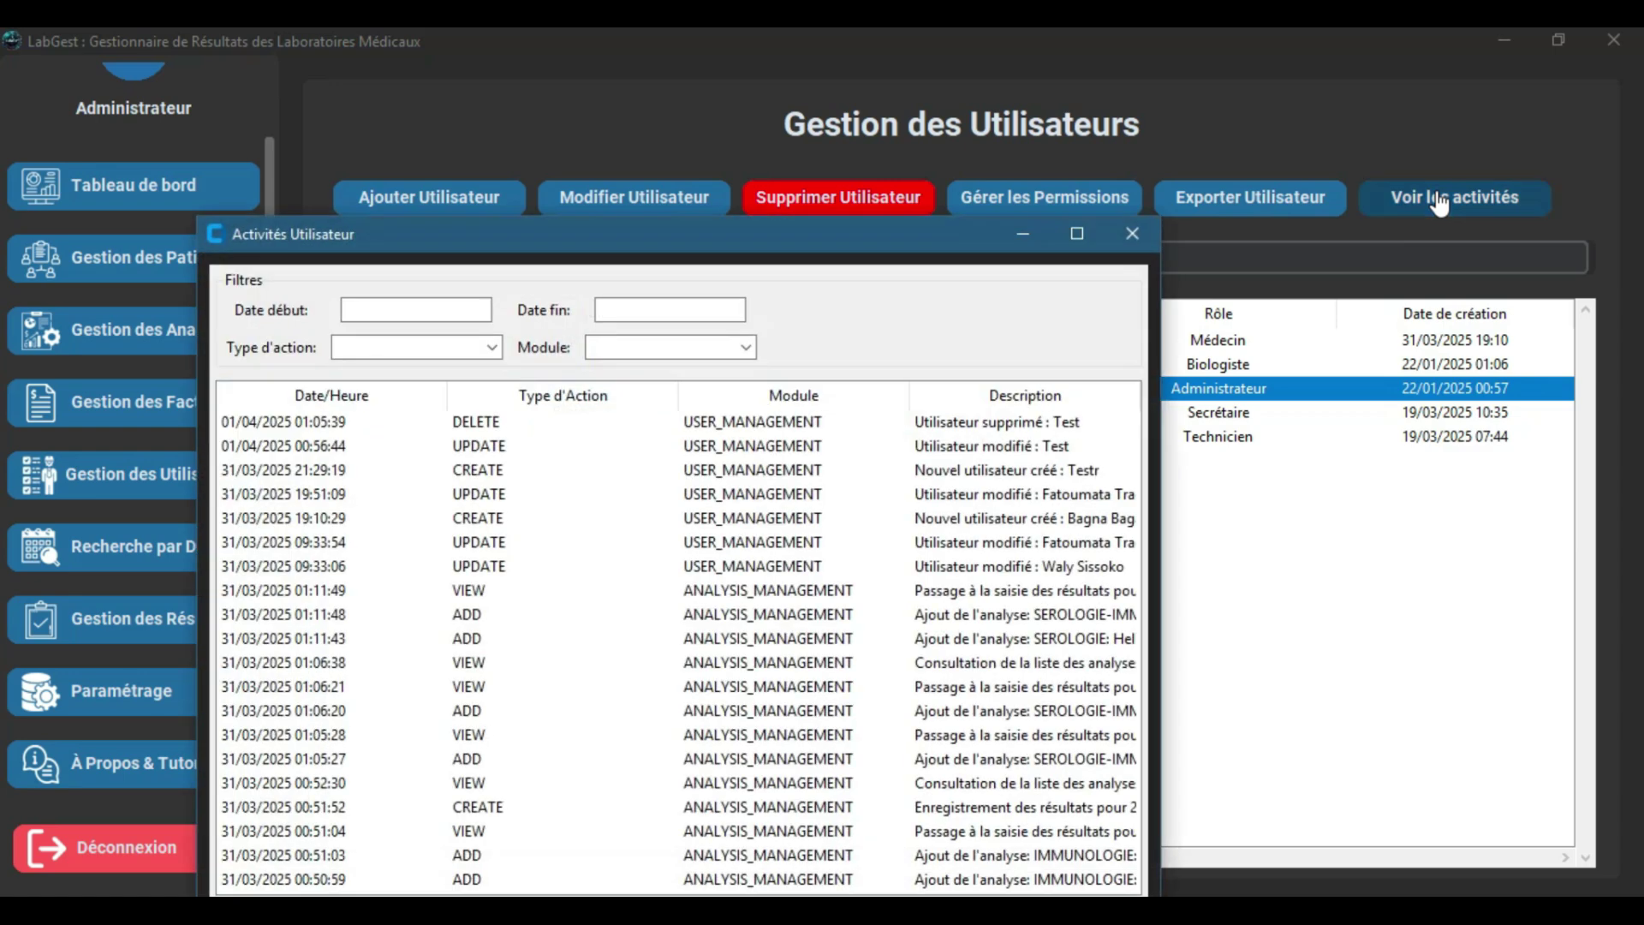
{"action": "left_click_drag", "start_coordinate": [944, 232], "coordinate": [954, 144]}
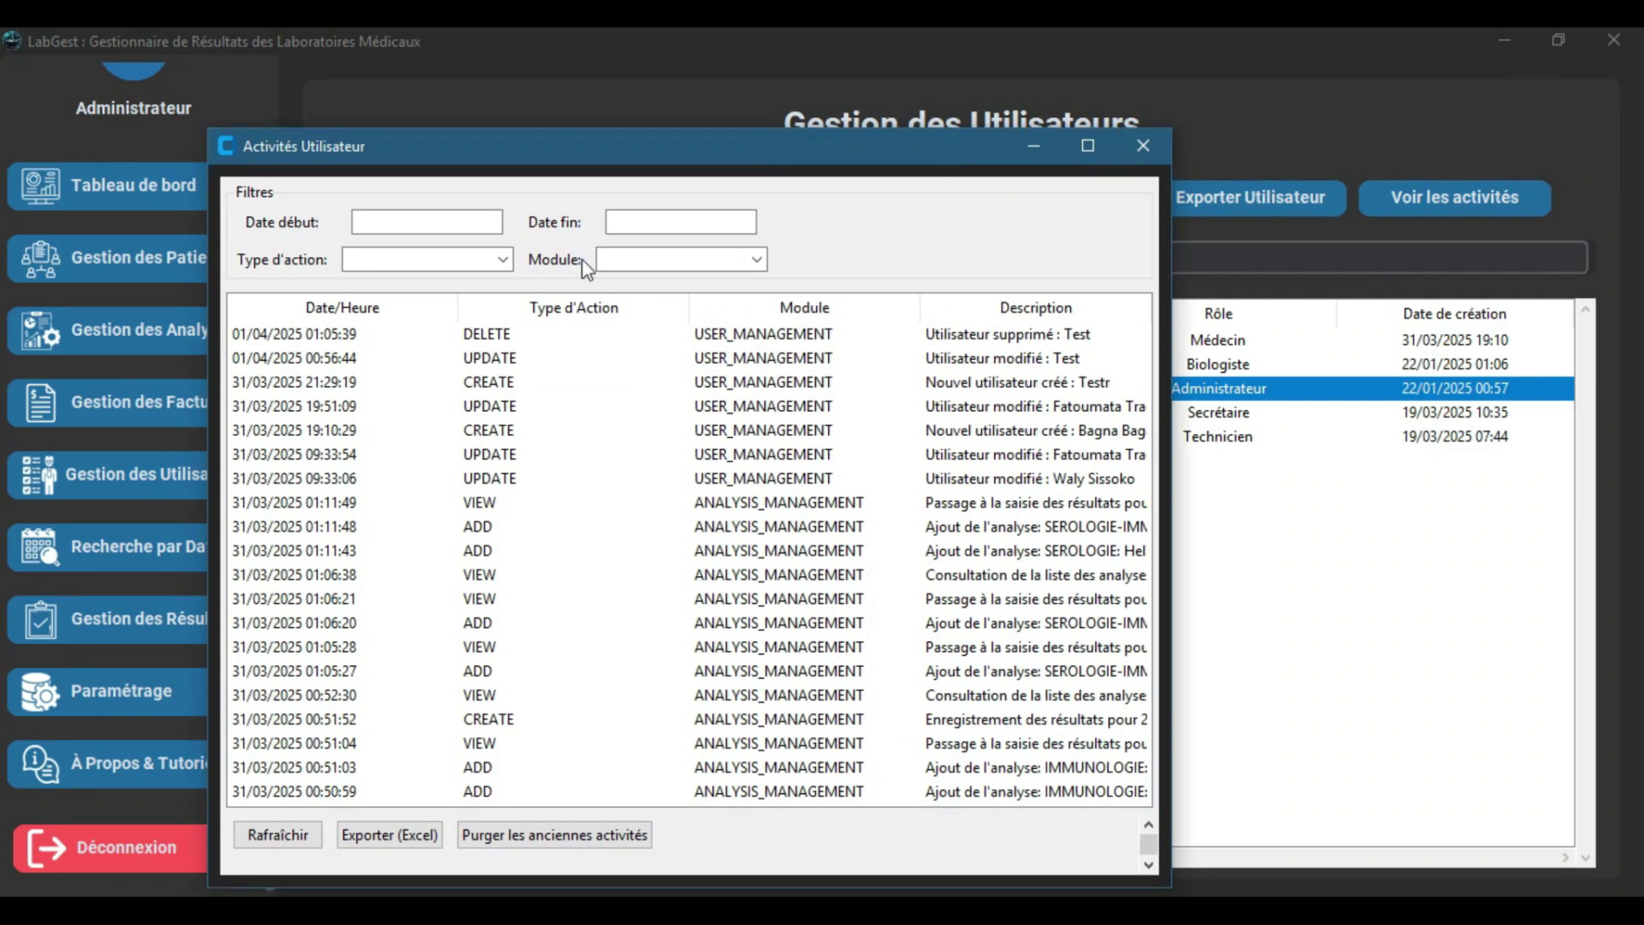
{"action": "left_click", "coordinate": [679, 213]}
{"action": "left_click", "coordinate": [502, 259]}
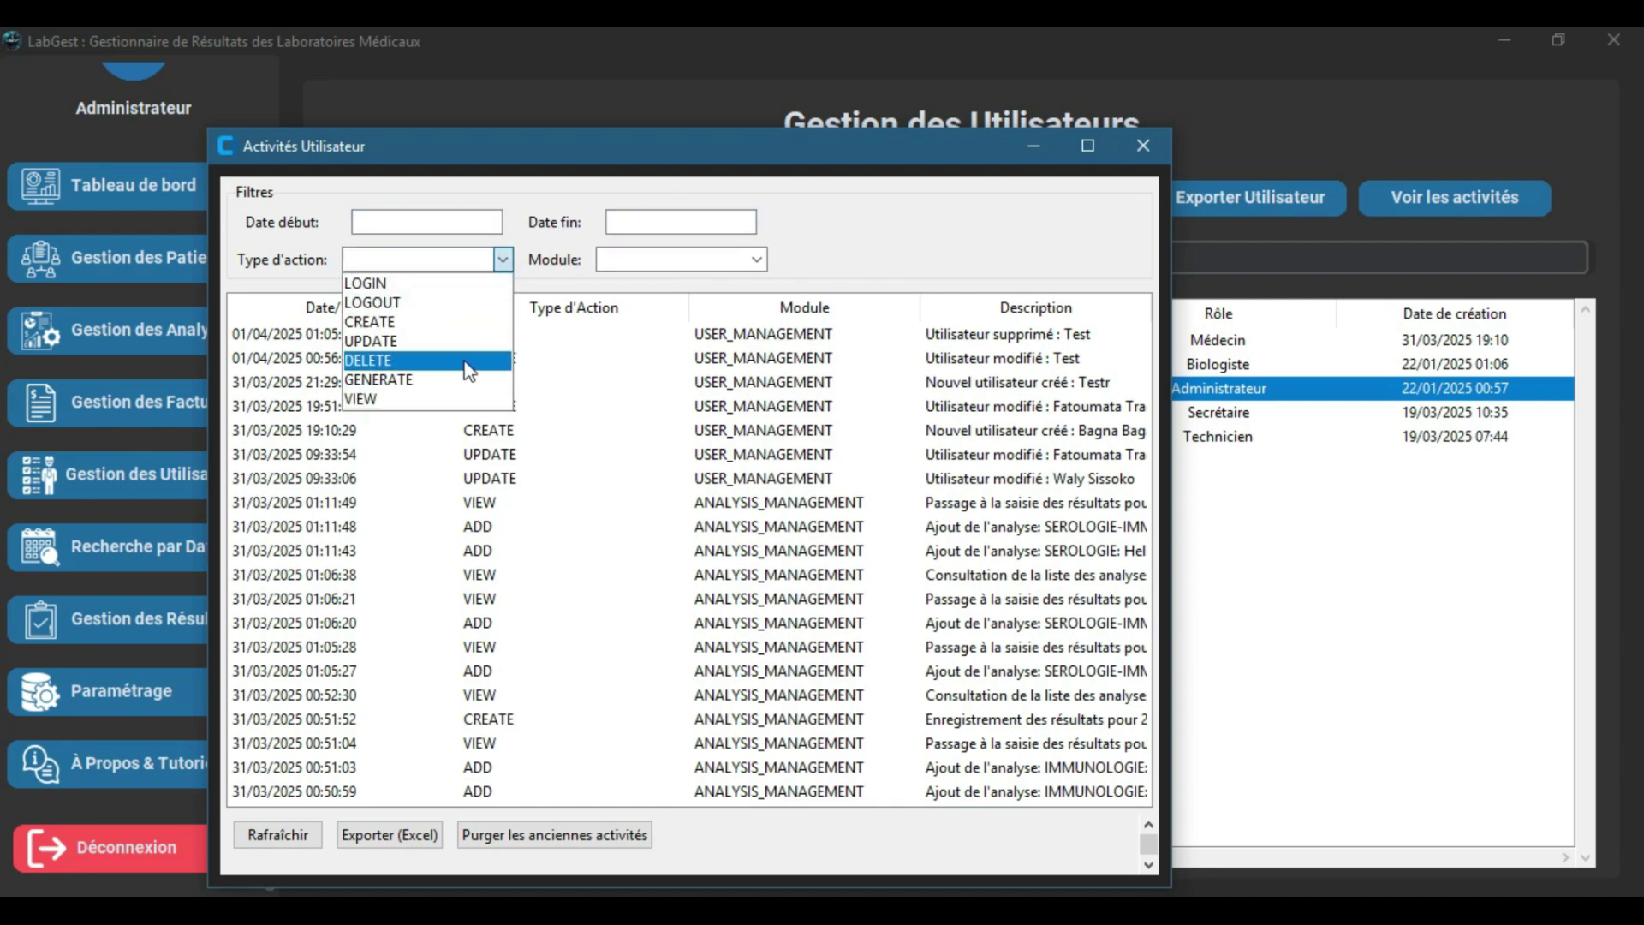
{"action": "left_click", "coordinate": [649, 255]}
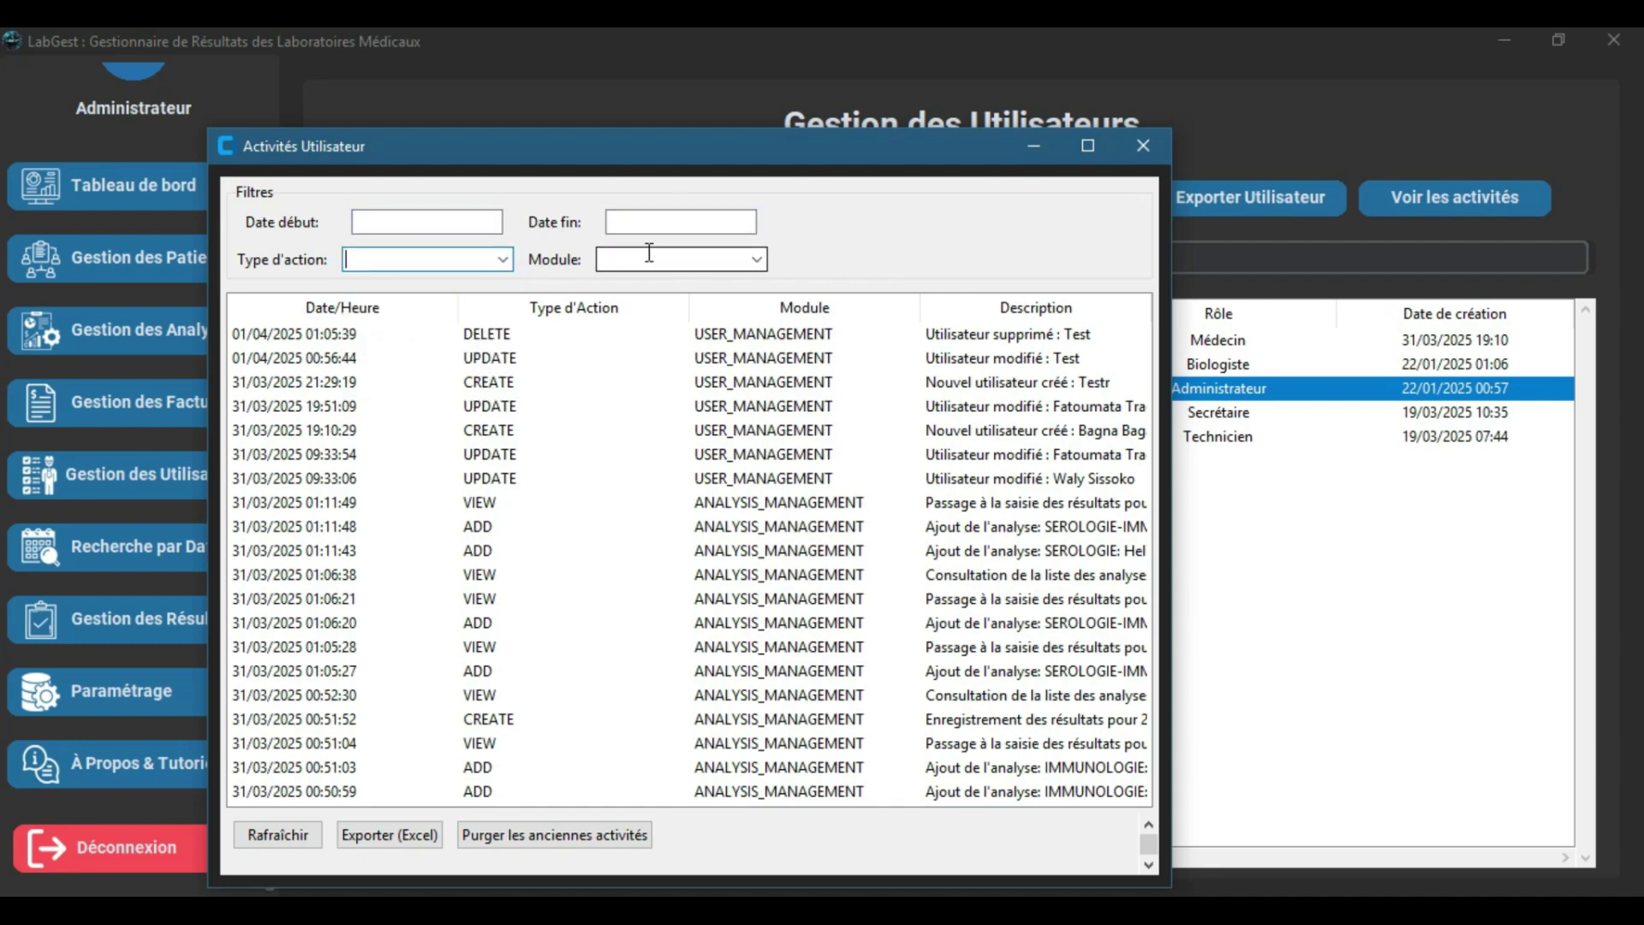
{"action": "left_click", "coordinate": [759, 261]}
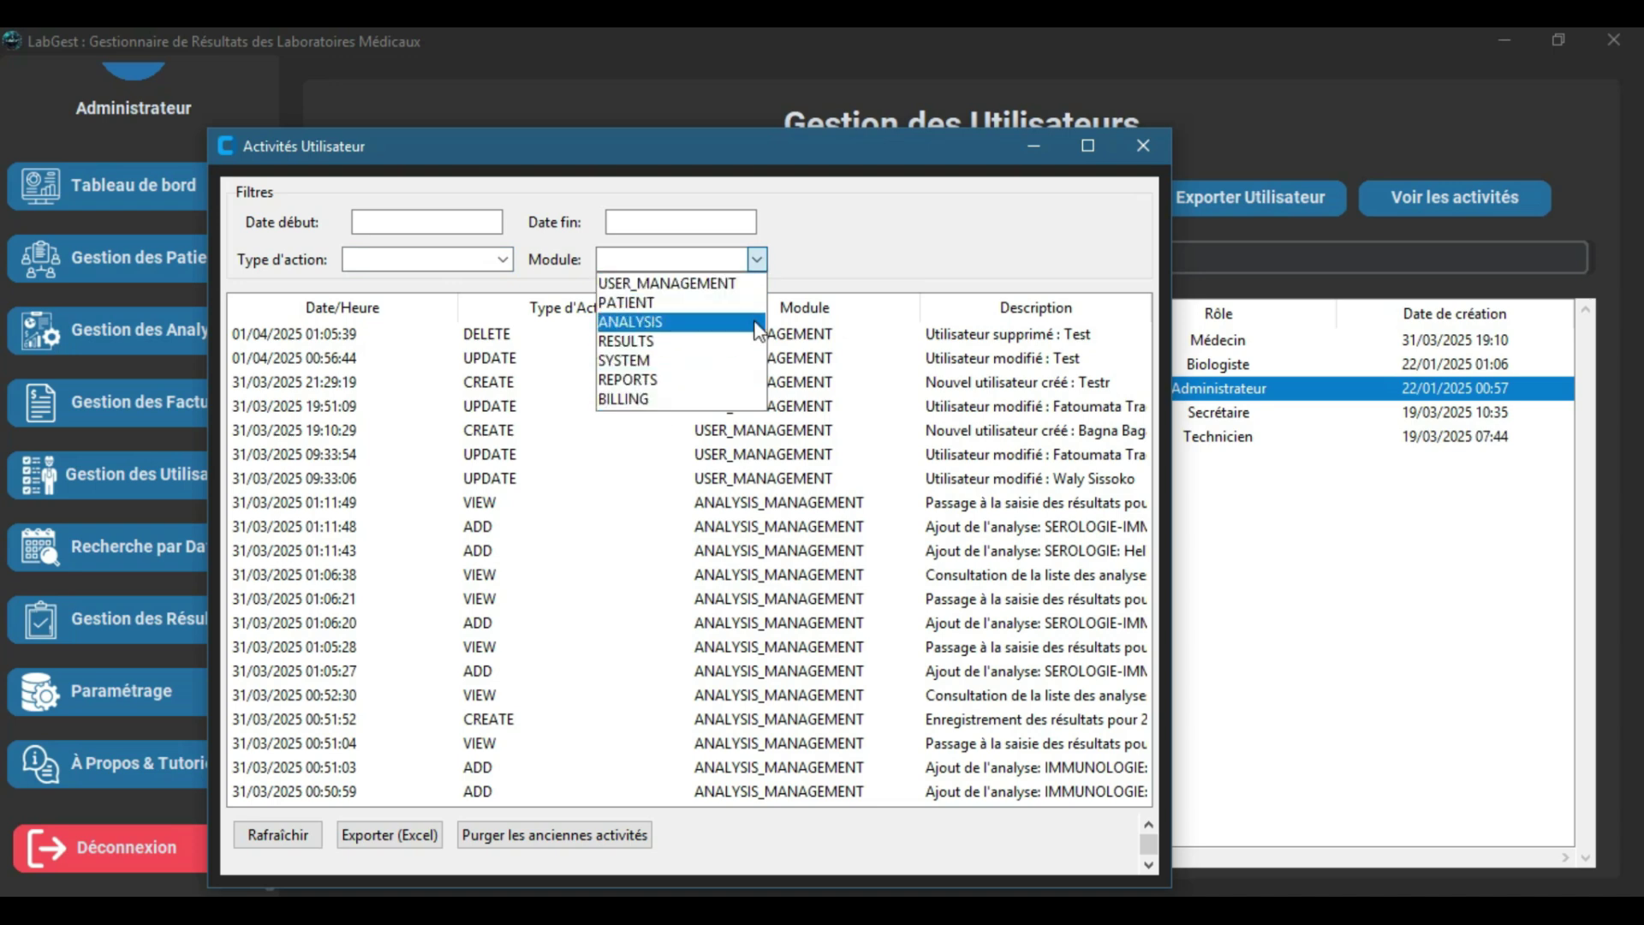
{"action": "left_click", "coordinate": [849, 259]}
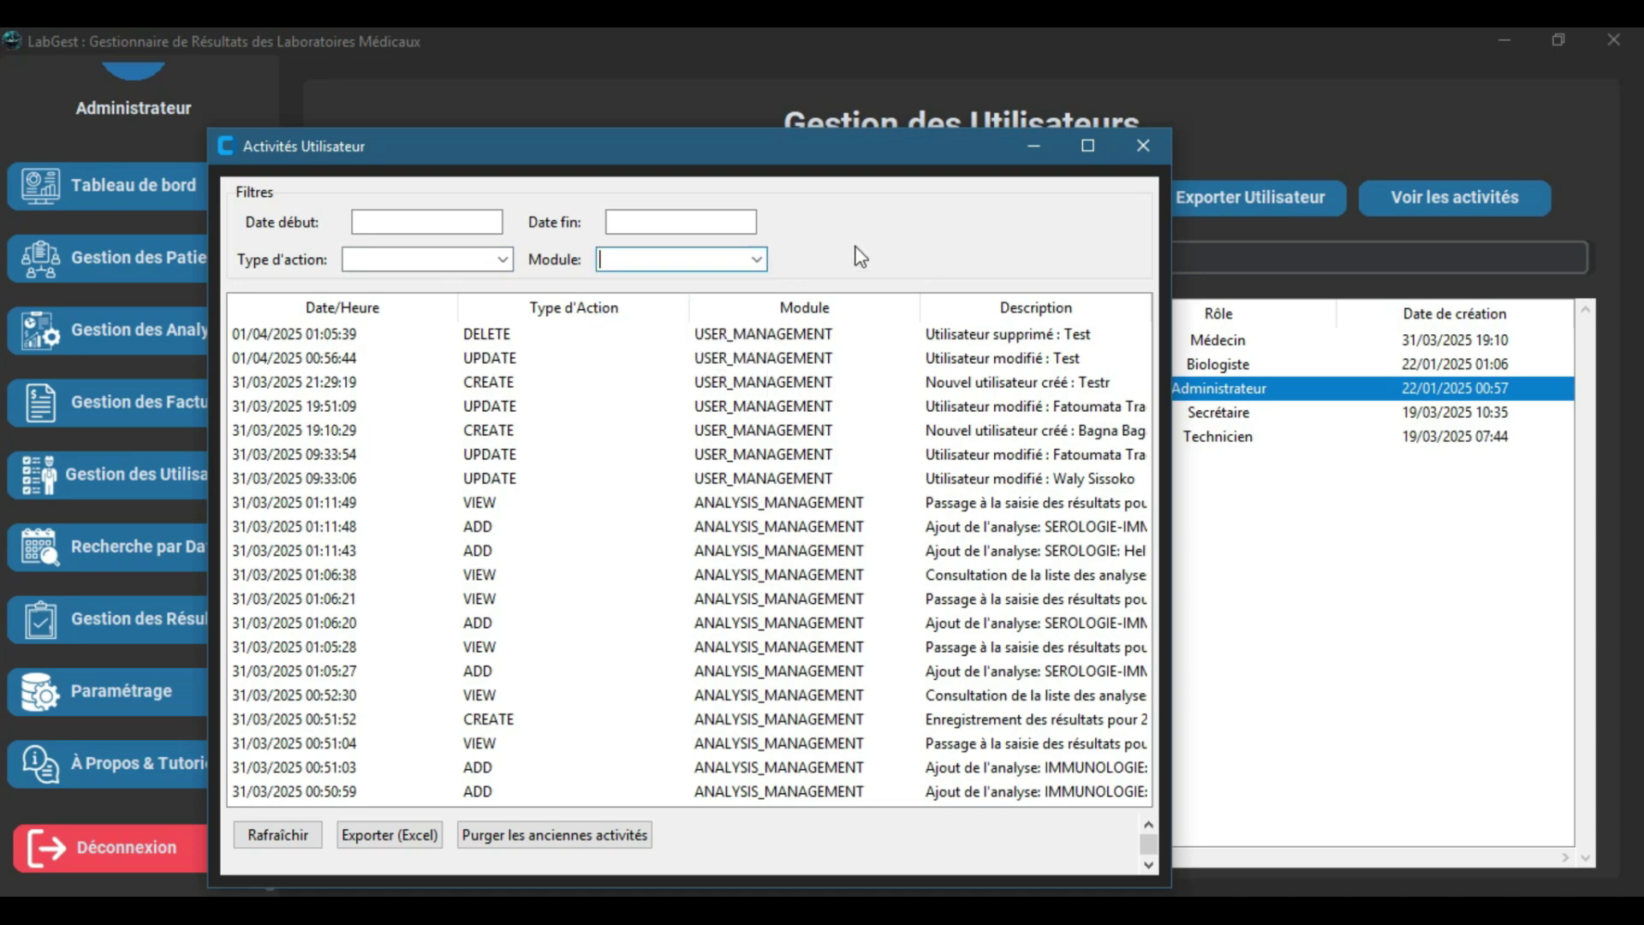
View the details of the CREATE activity of 31/03/2025 19:10:29, and open the activity log's Excel export without saving a file
{"action": "left_click", "coordinate": [673, 432]}
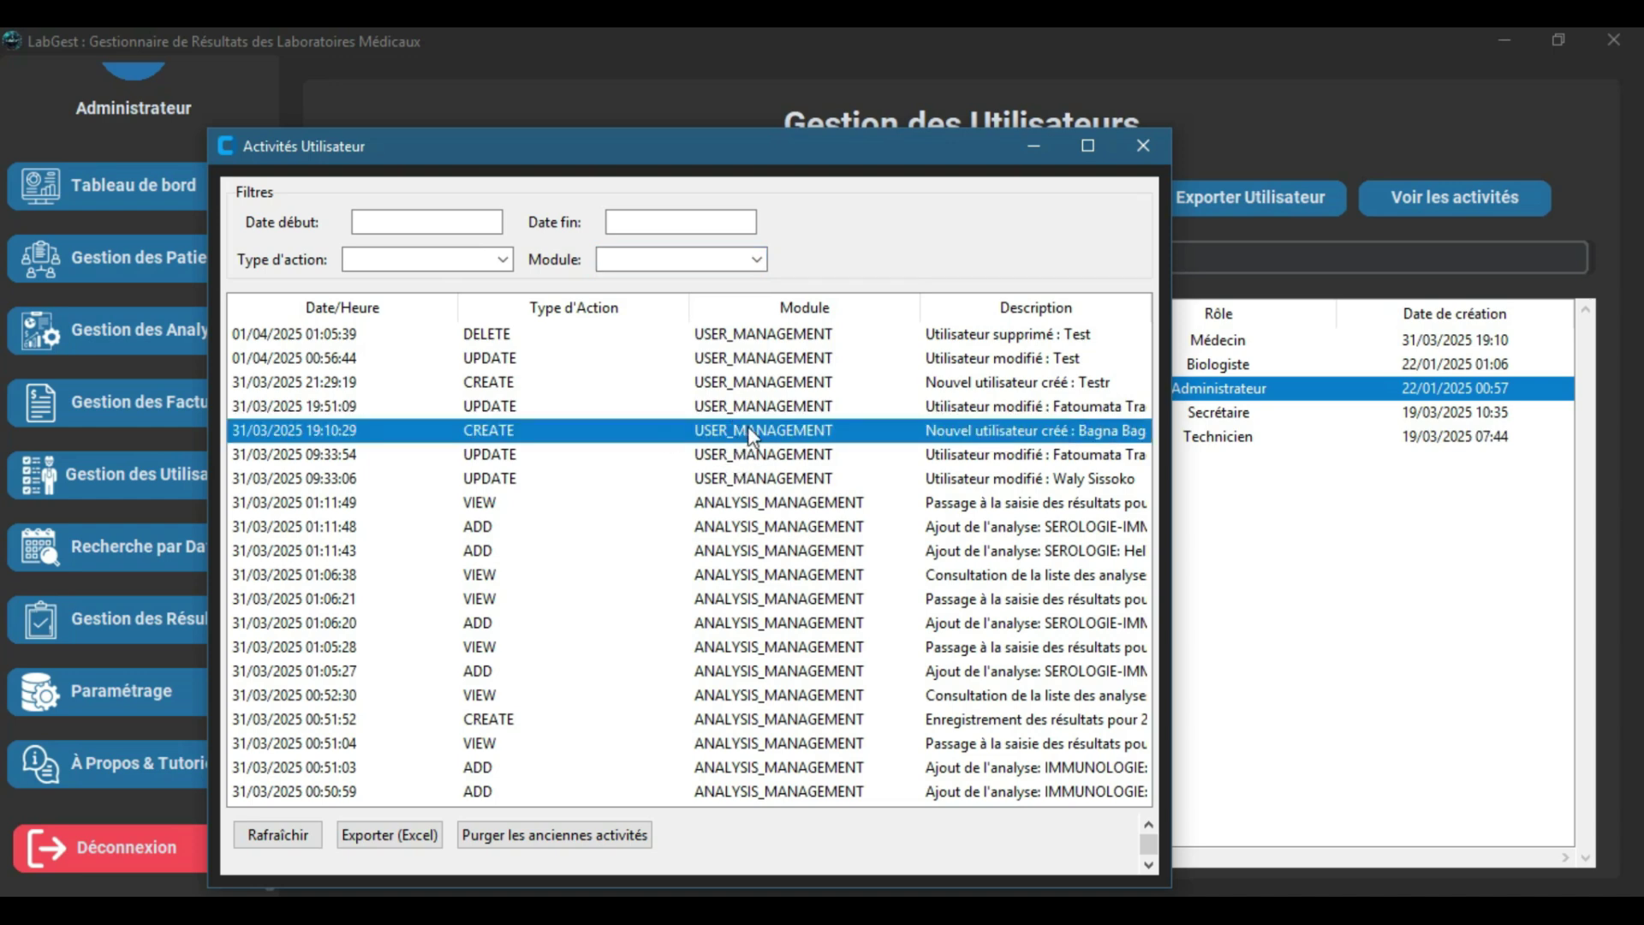
{"action": "double_click", "coordinate": [748, 426]}
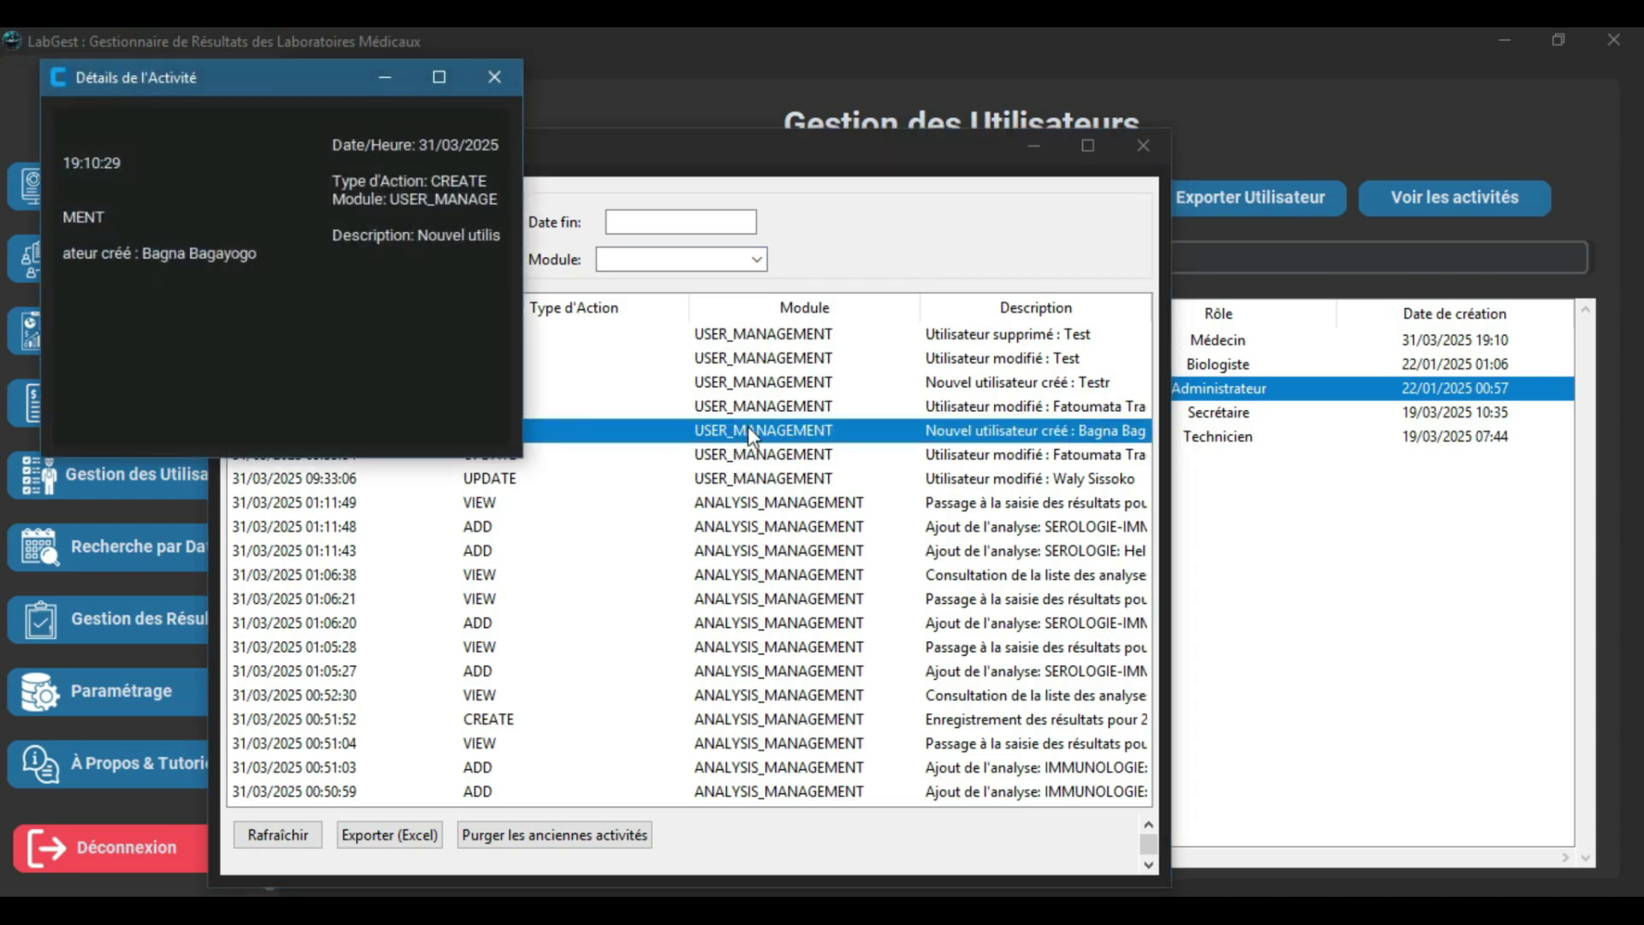
{"action": "left_click", "coordinate": [494, 79]}
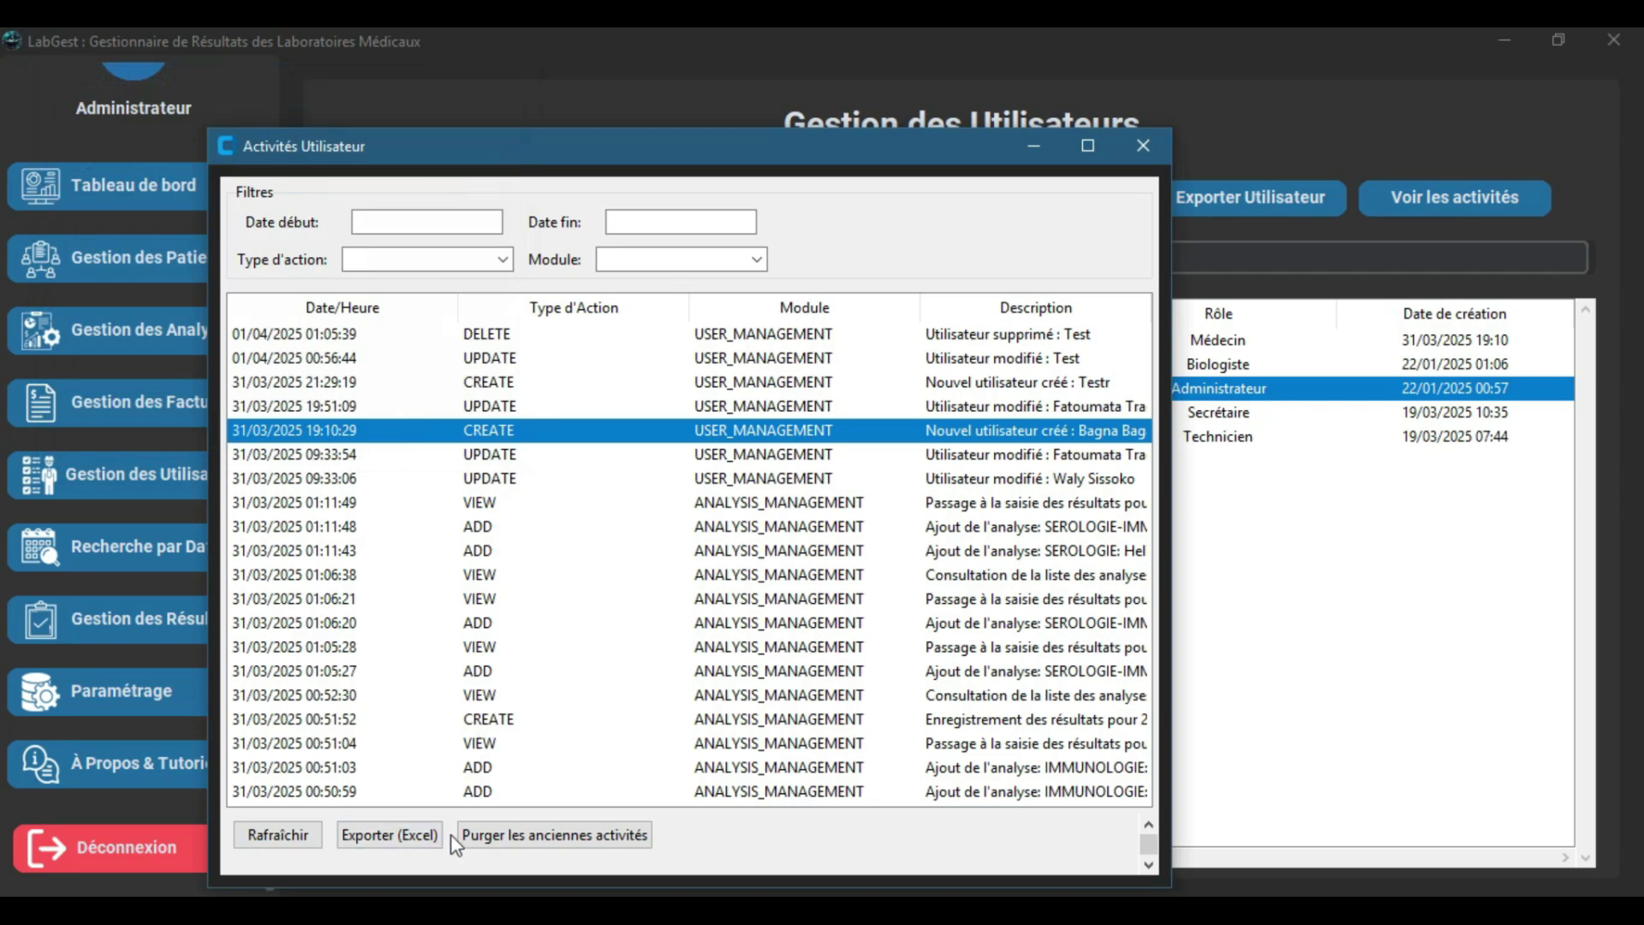
{"action": "left_click", "coordinate": [390, 835]}
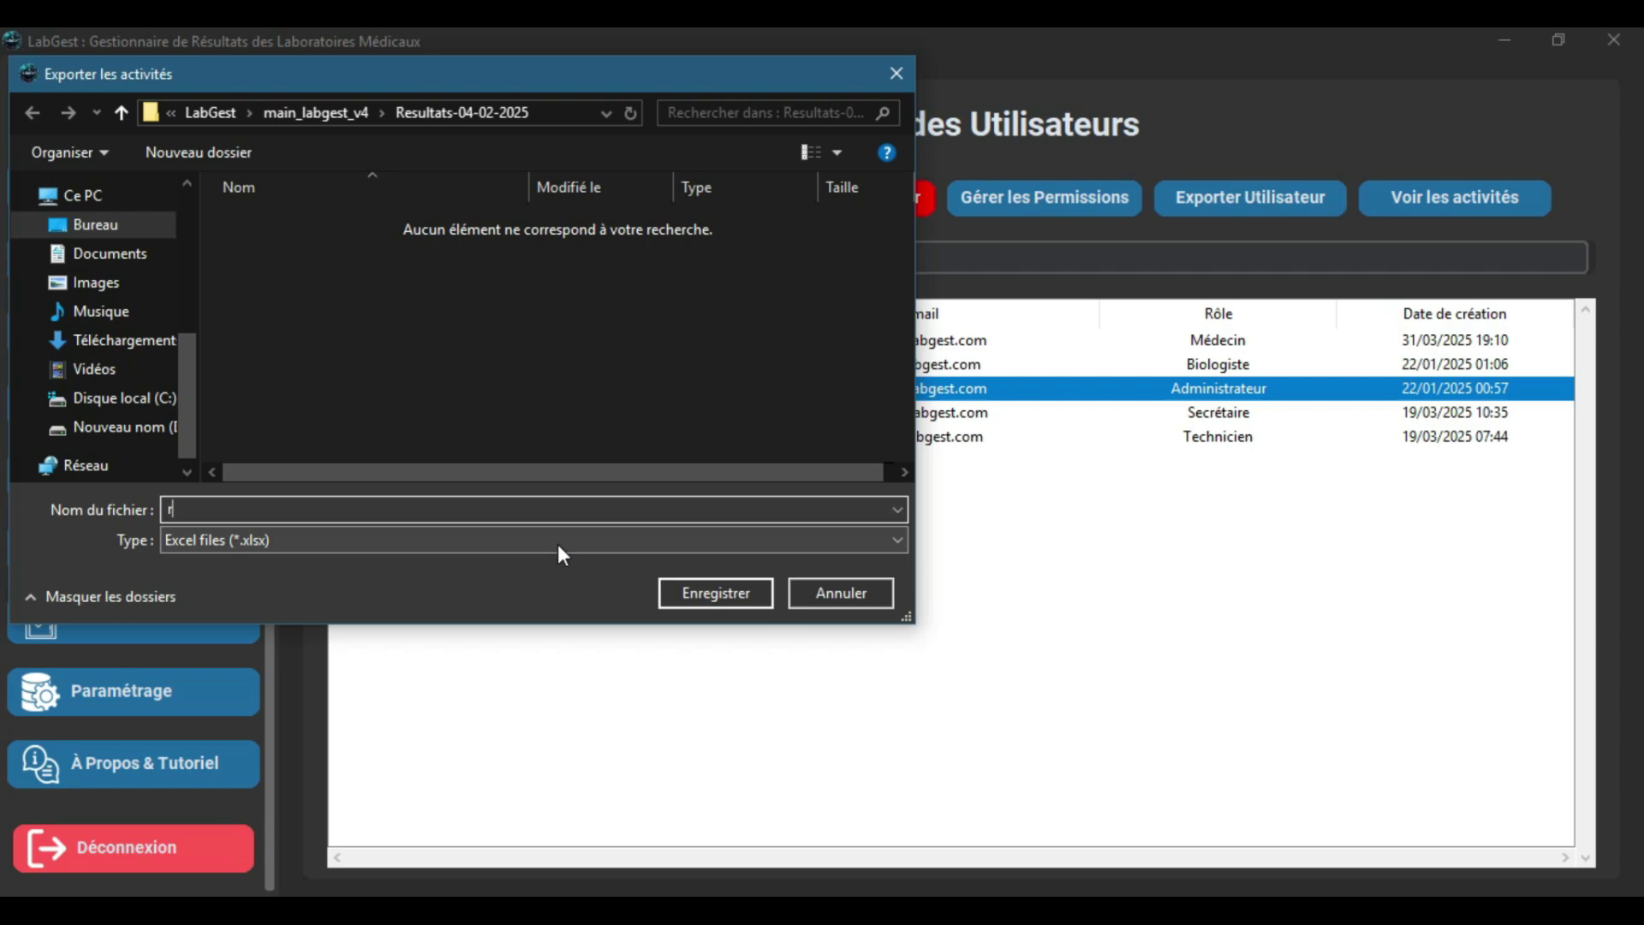
{"action": "left_click", "coordinate": [834, 598]}
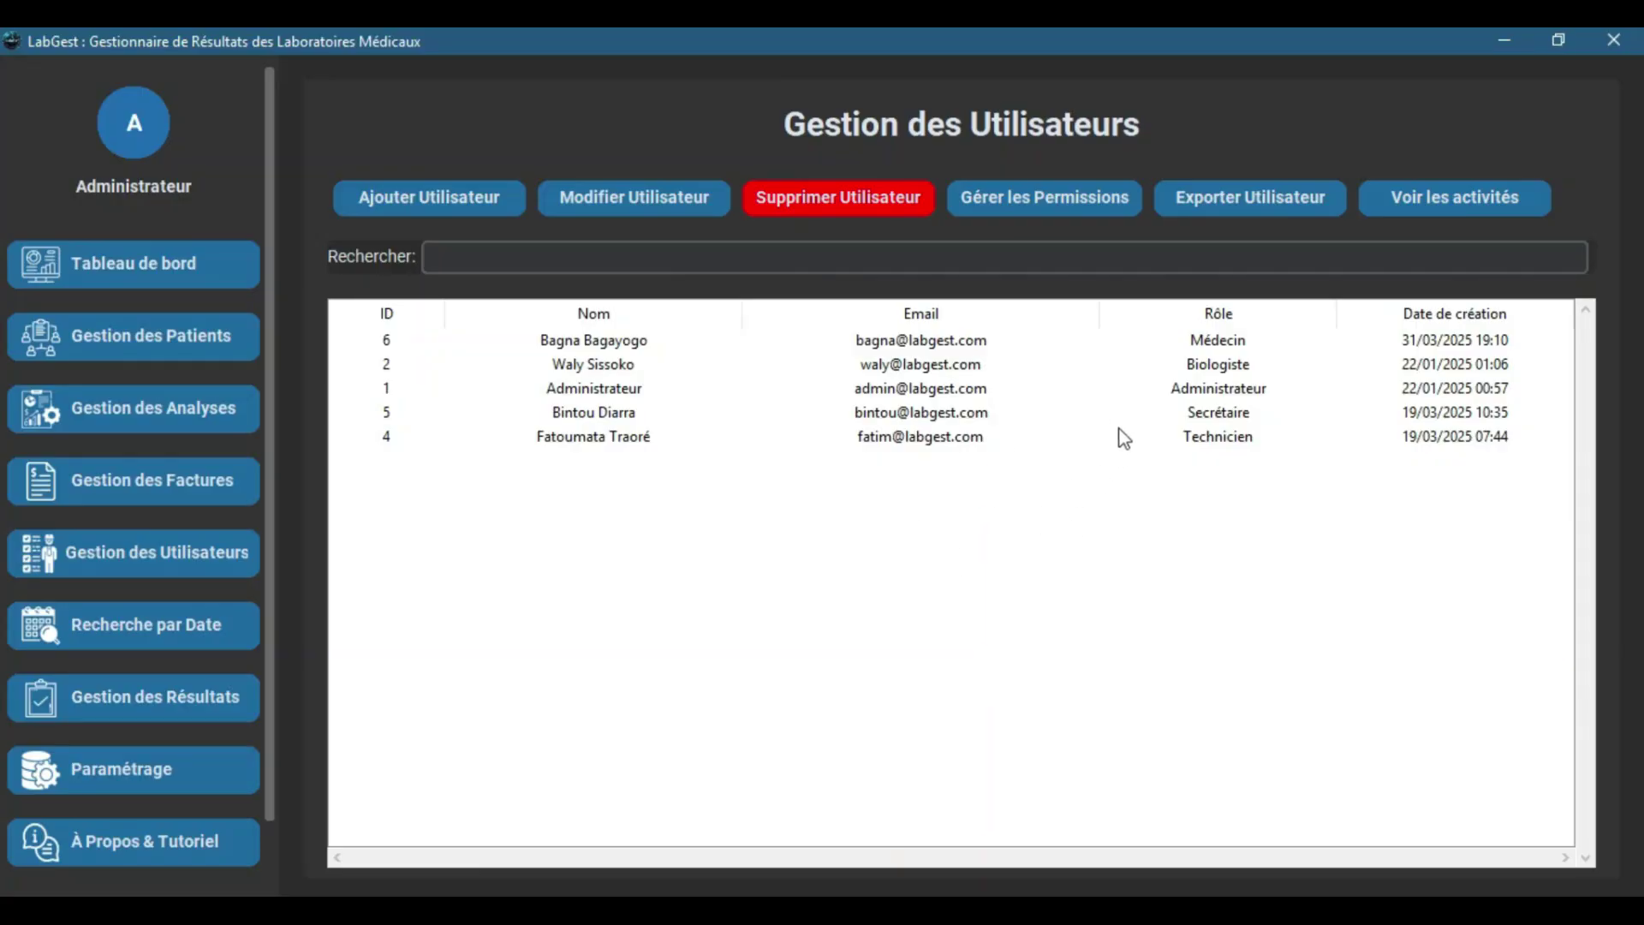
{"action": "left_click", "coordinate": [1210, 398]}
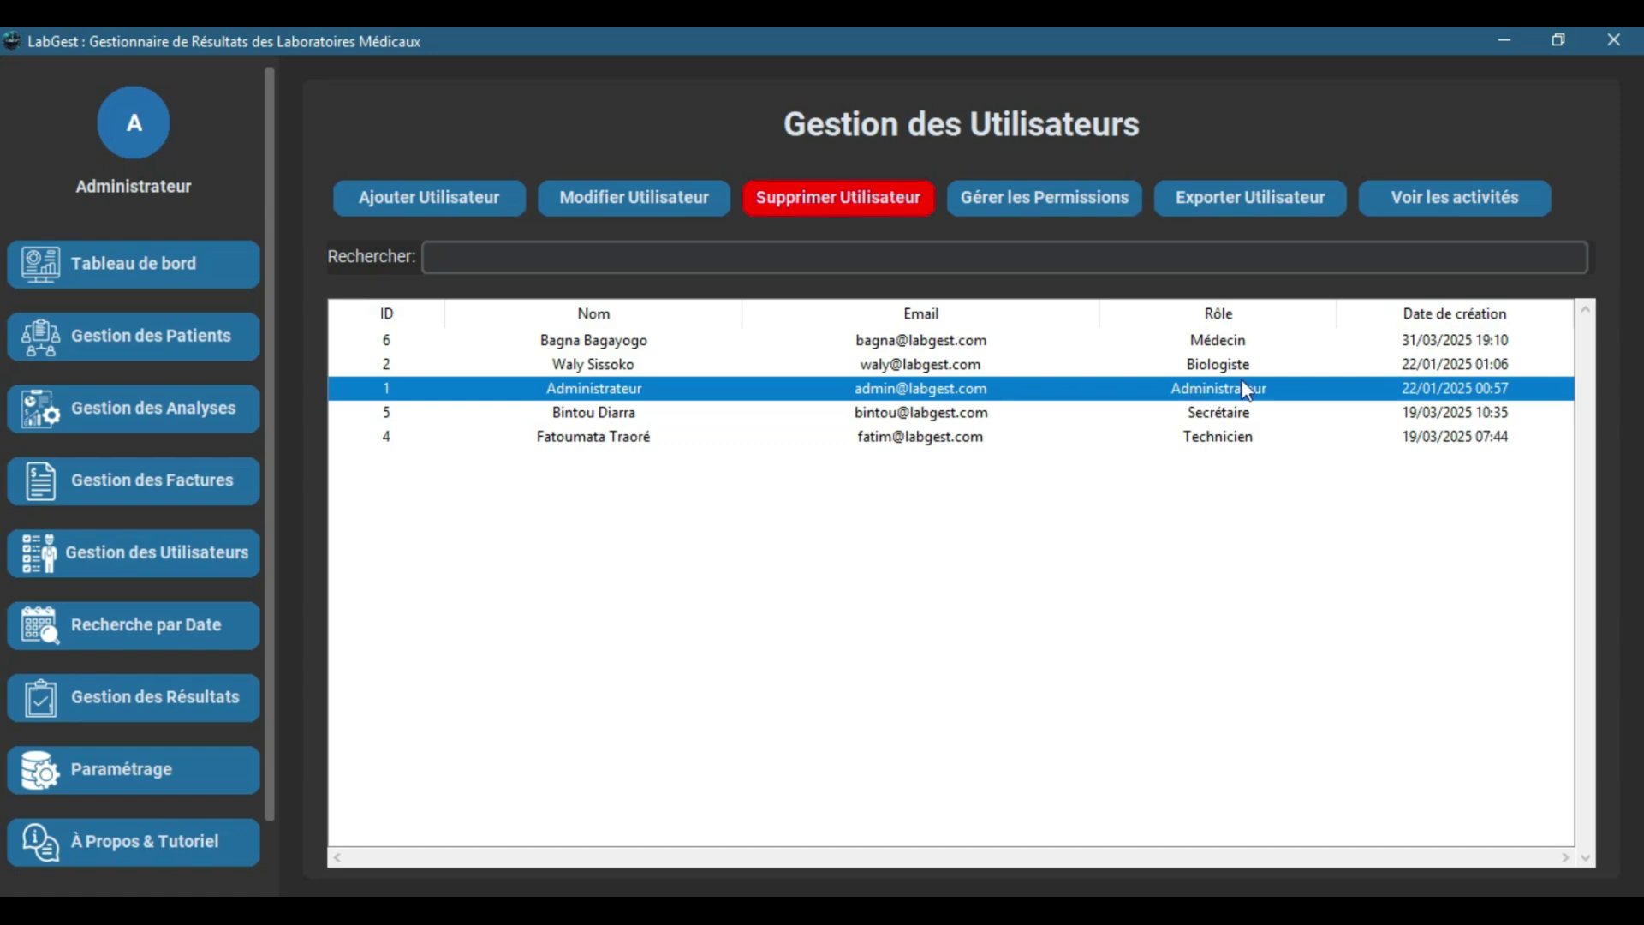
{"action": "left_click", "coordinate": [1194, 365]}
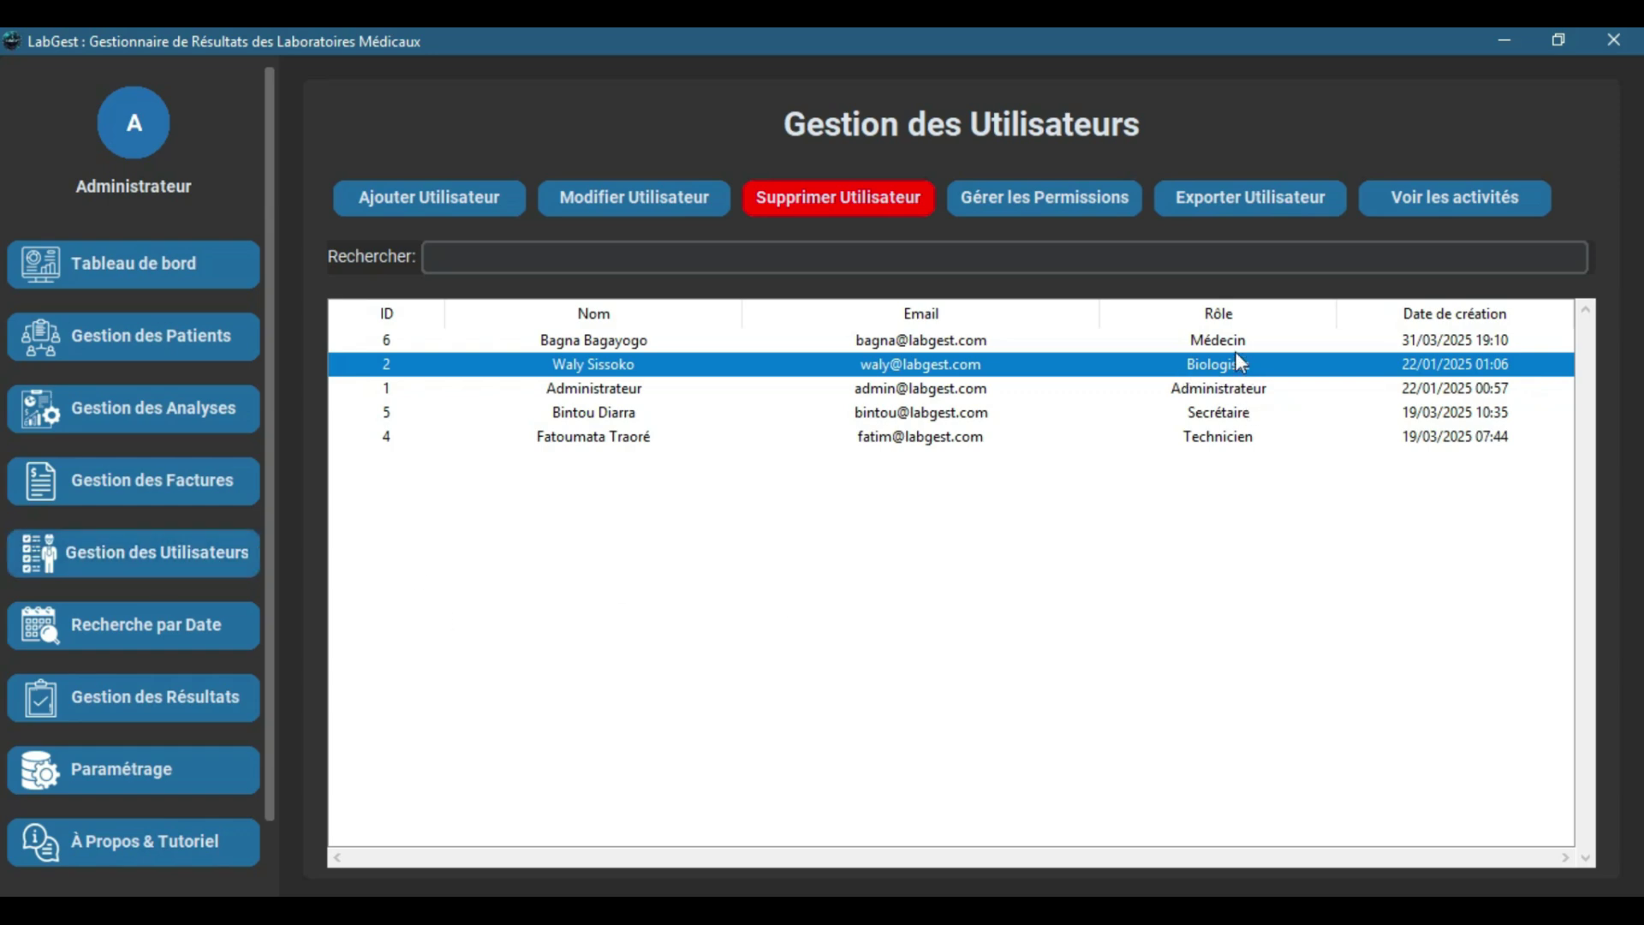
{"action": "left_click", "coordinate": [1224, 440]}
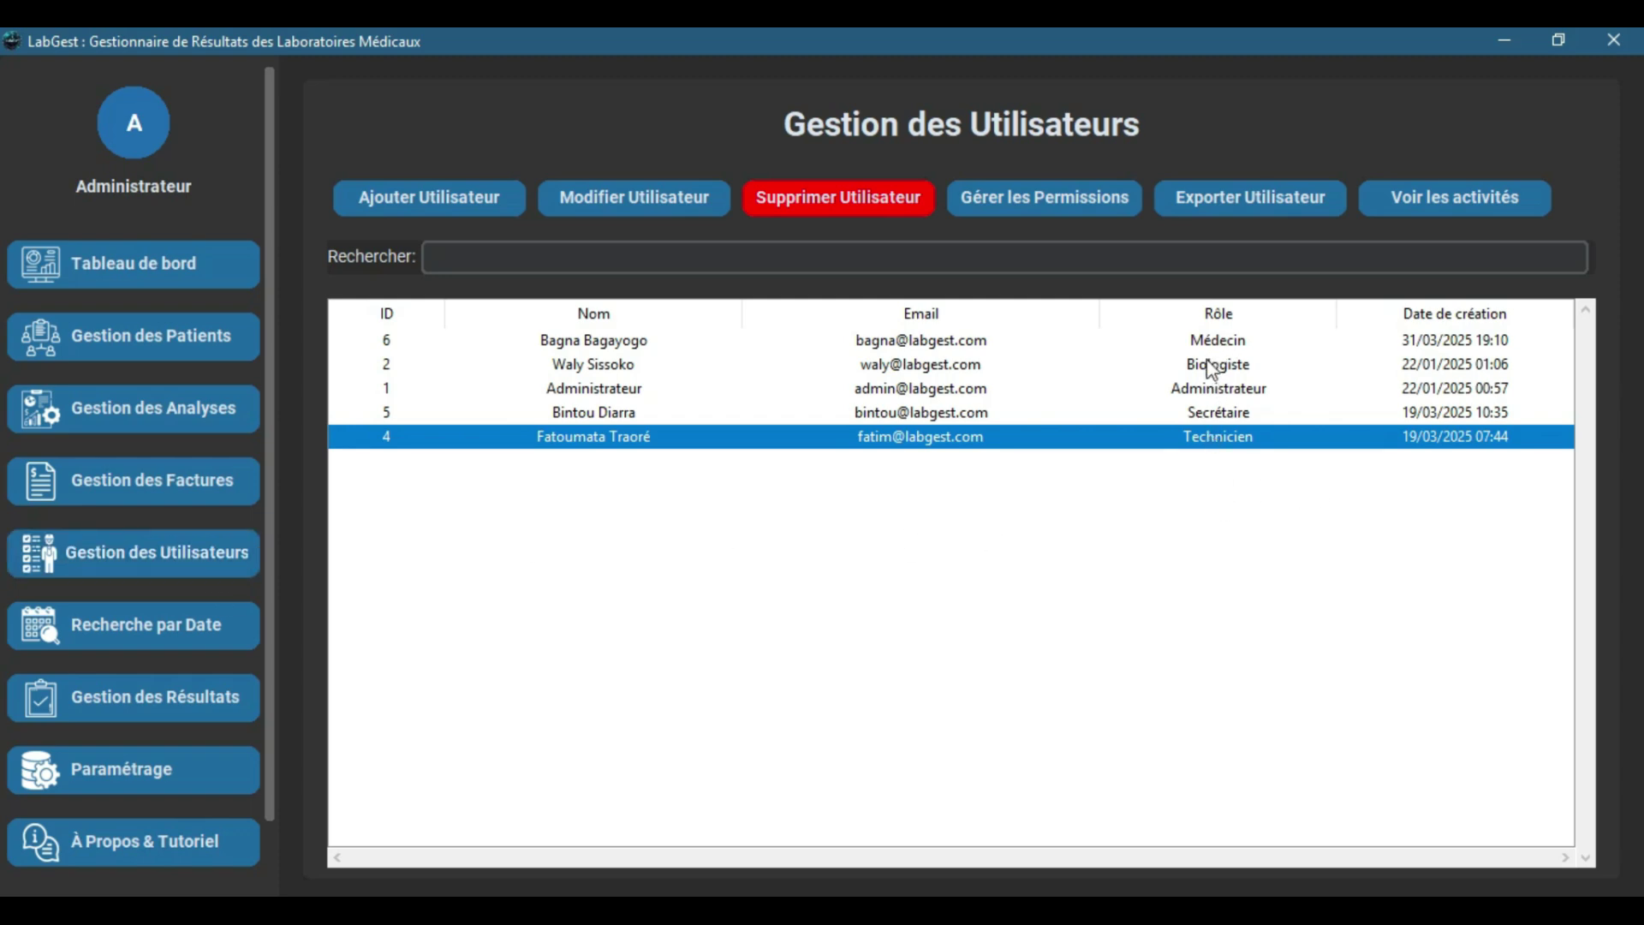
{"action": "left_click", "coordinate": [1214, 415]}
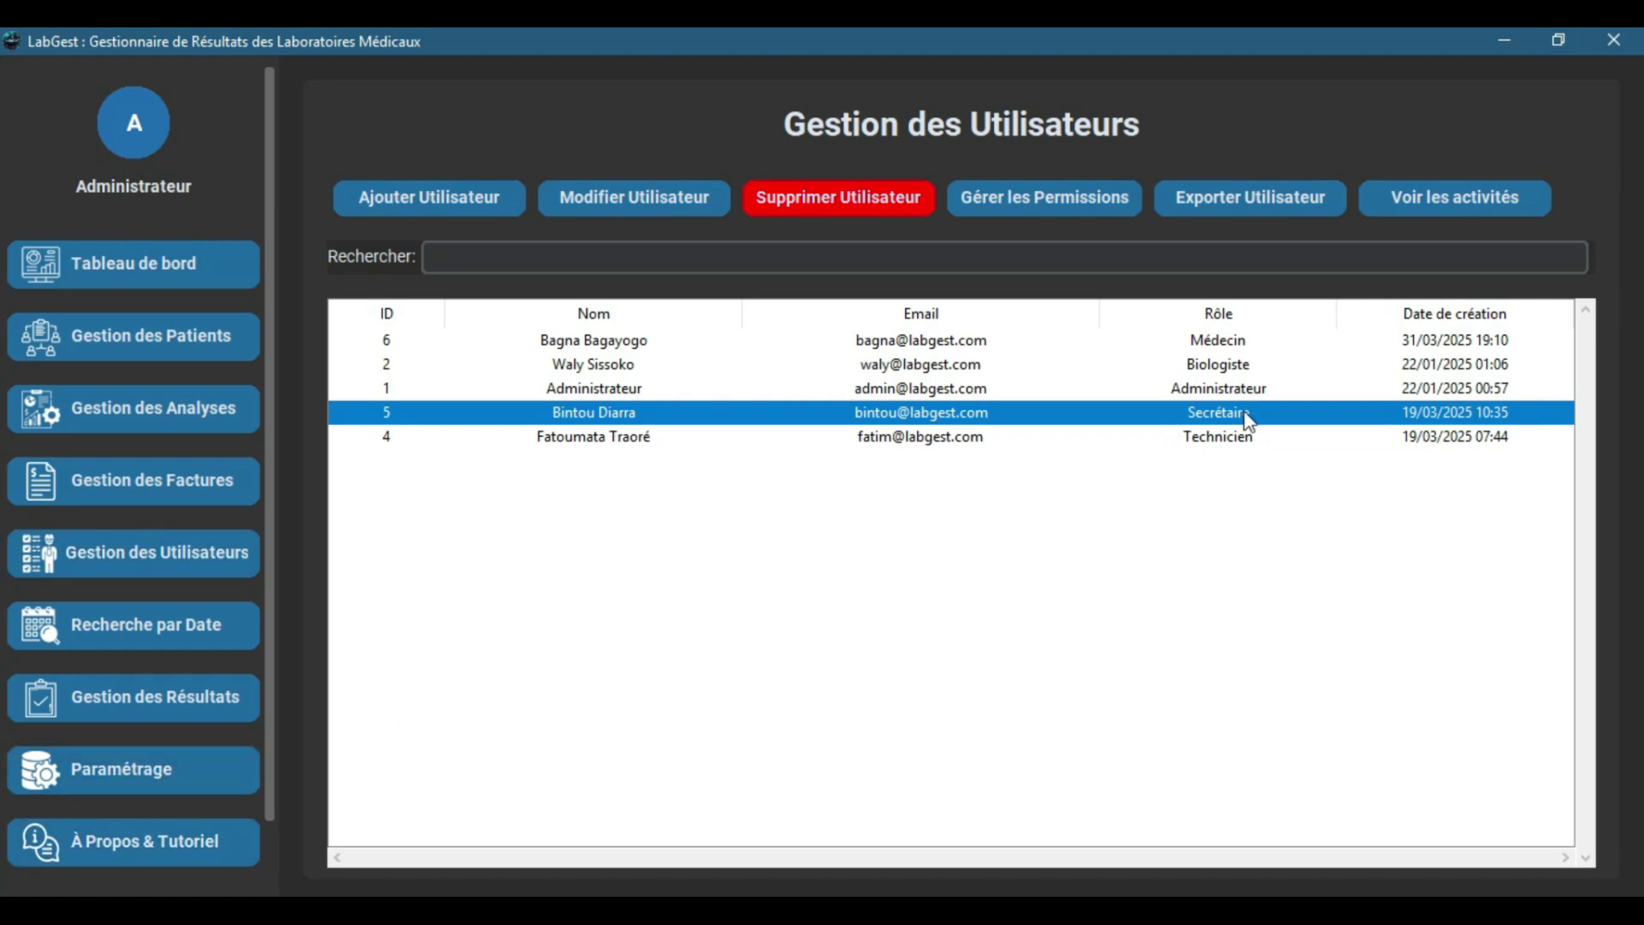
{"action": "left_click", "coordinate": [1215, 341]}
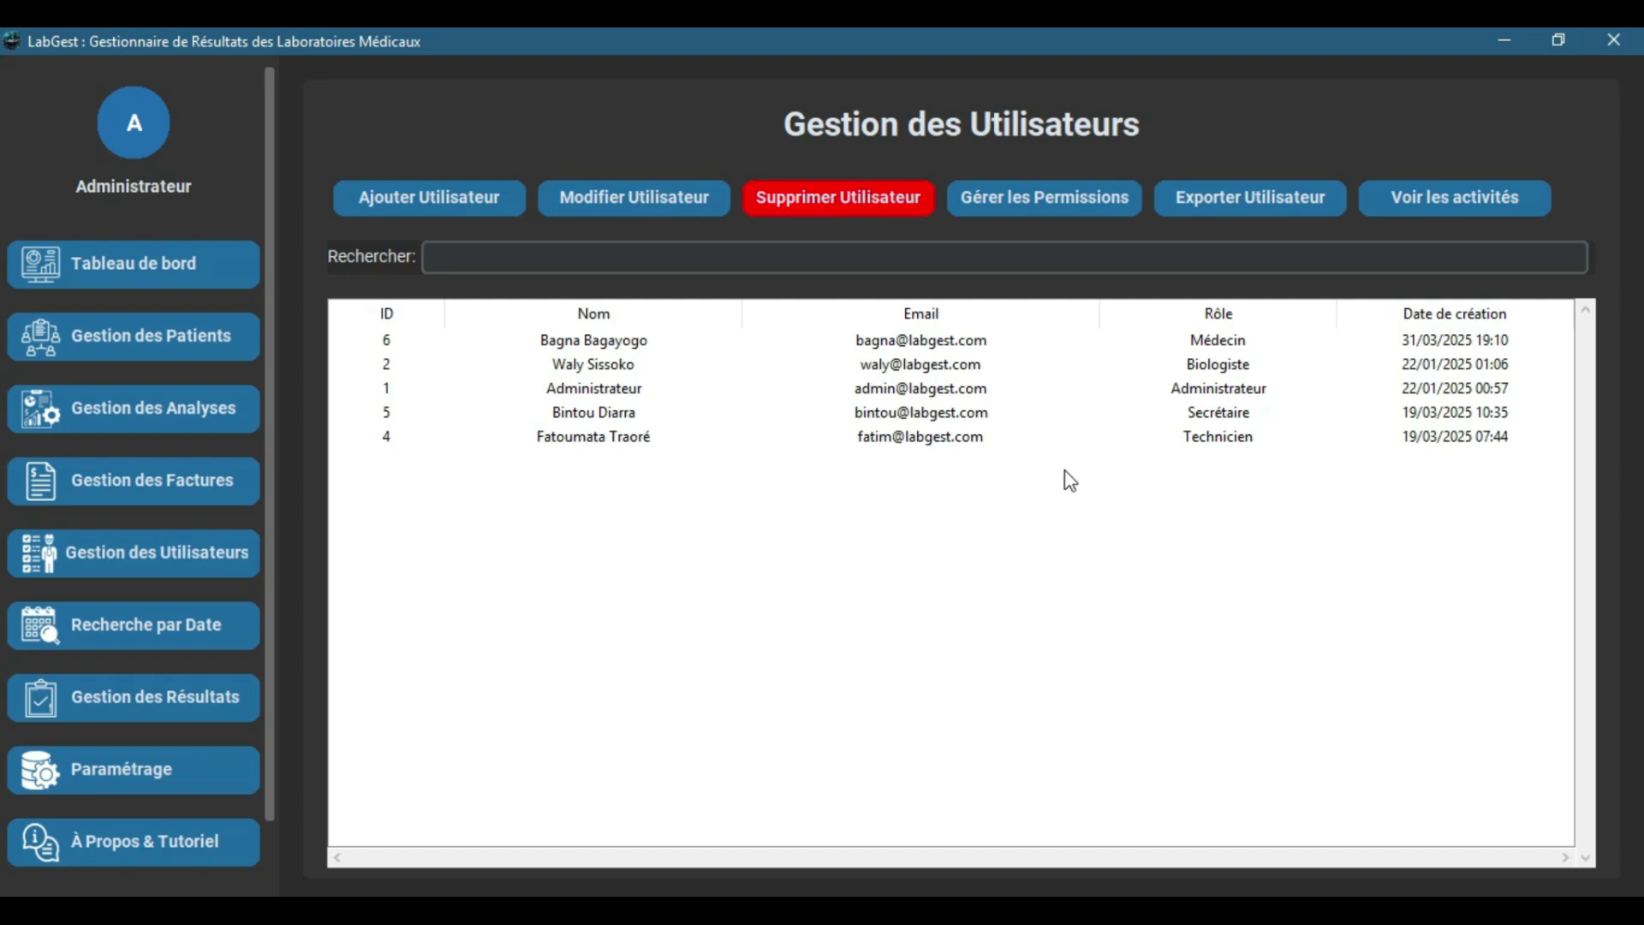
Export the user list to an Excel file in the archives folder, reusing the name my_users_31032025.xlsx with the day changed to 01
{"action": "left_click", "coordinate": [1233, 204]}
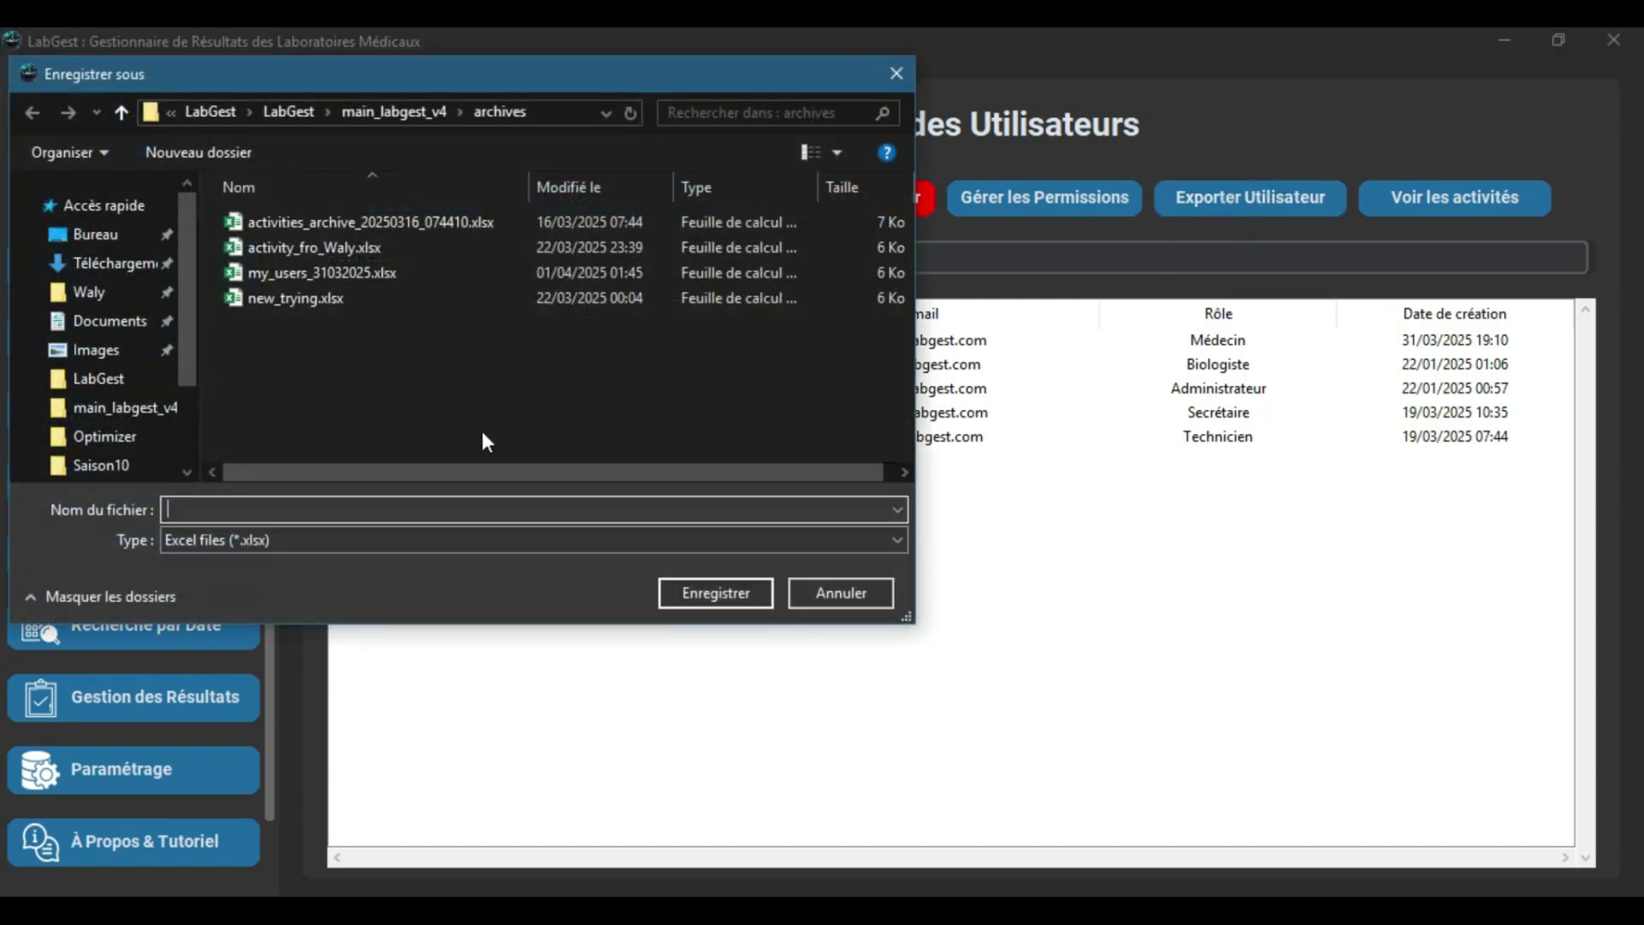
{"action": "type", "text": "Suppression d'un utilisateur"}
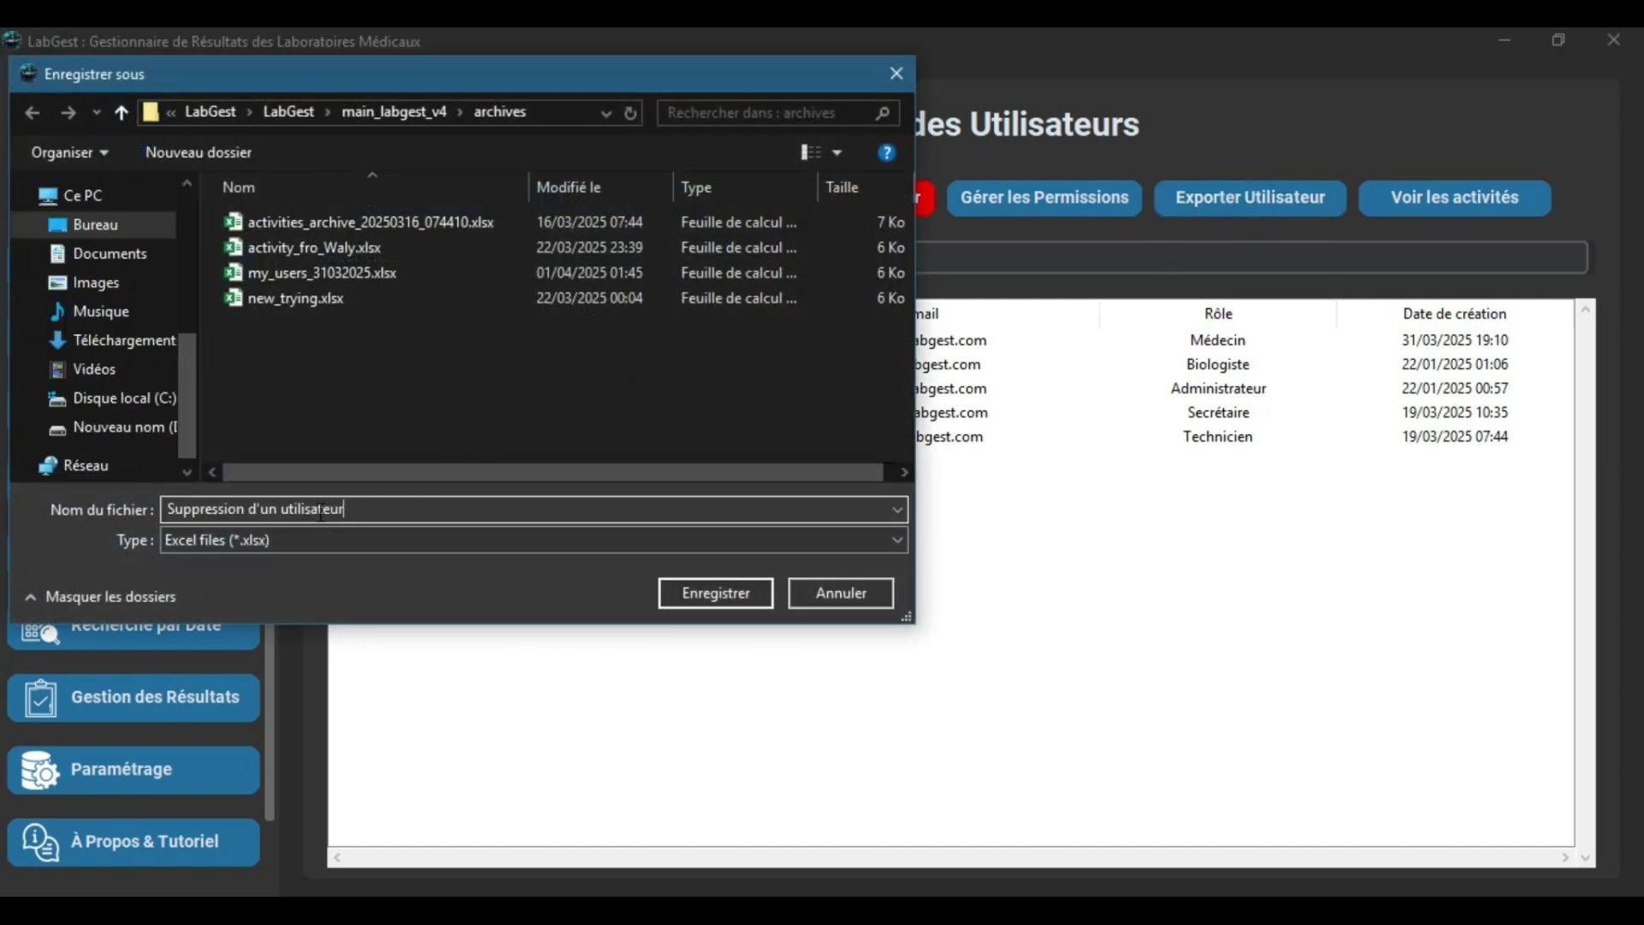
{"action": "left_click_drag", "start_coordinate": [343, 510], "coordinate": [130, 517]}
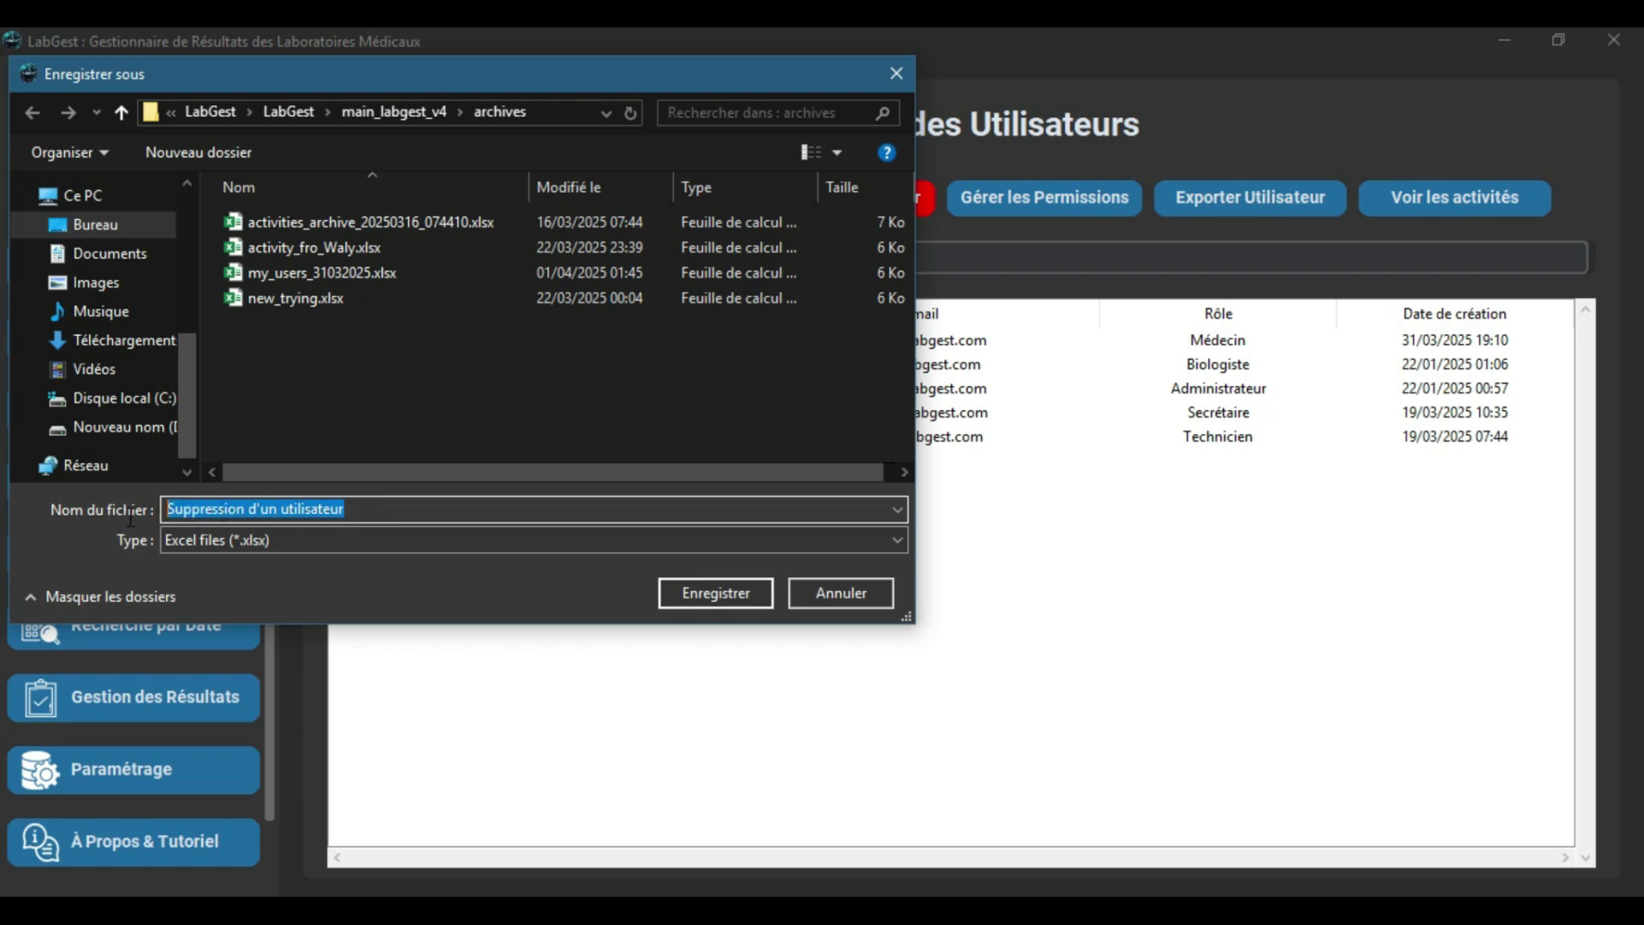
{"action": "type", "text": "my_"}
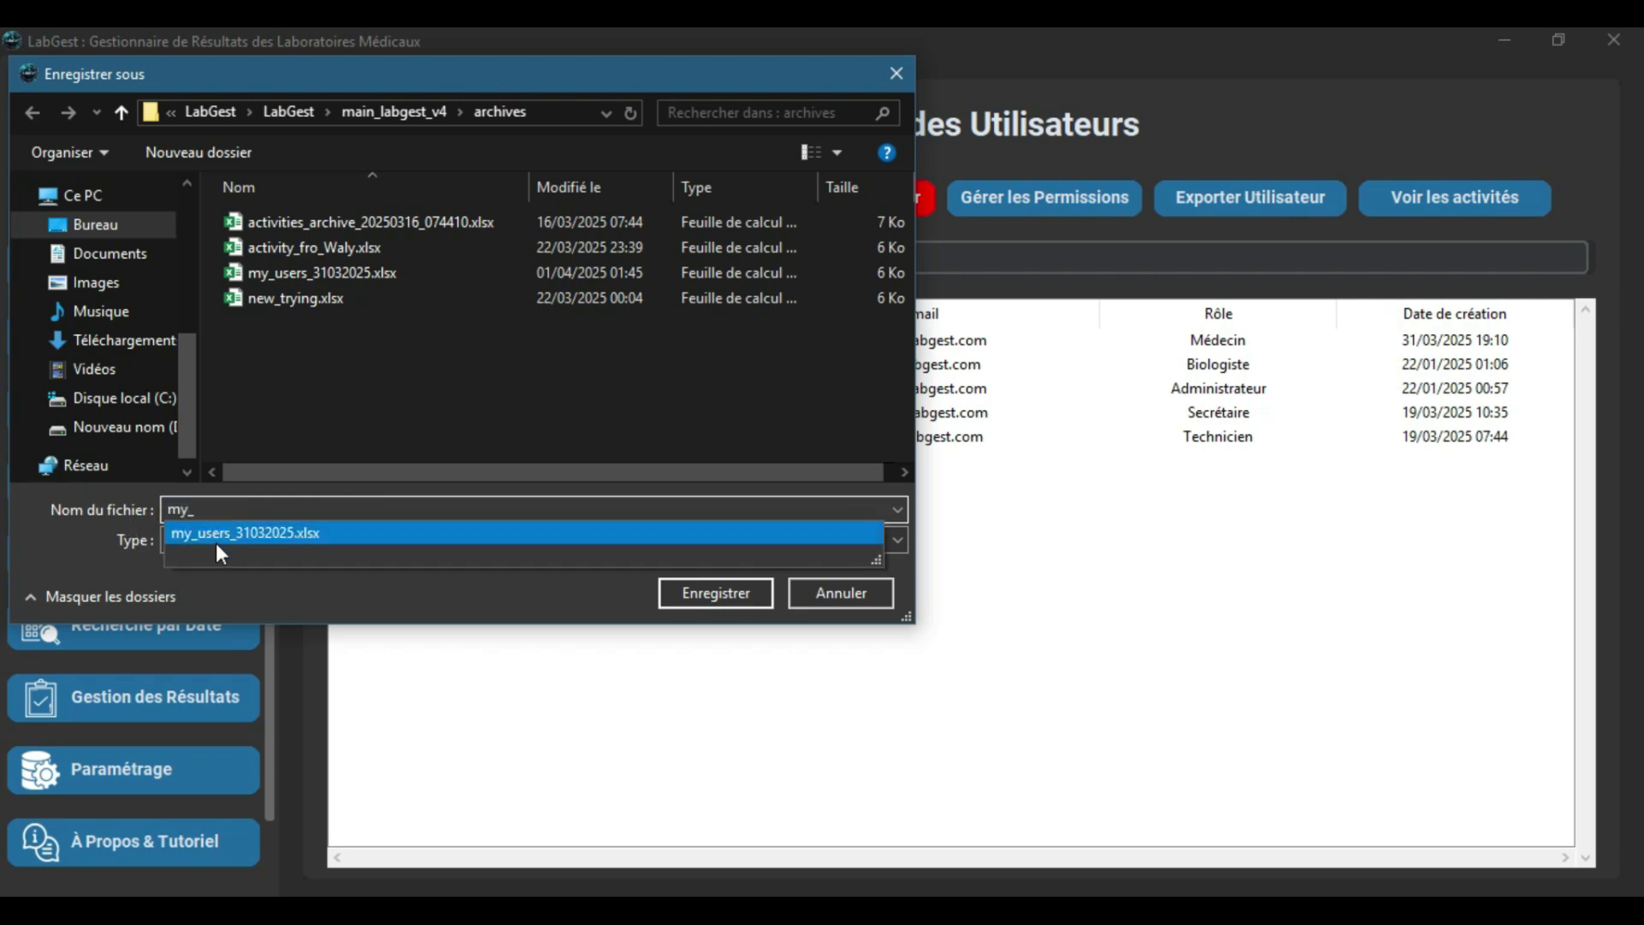
{"action": "left_click", "coordinate": [274, 533]}
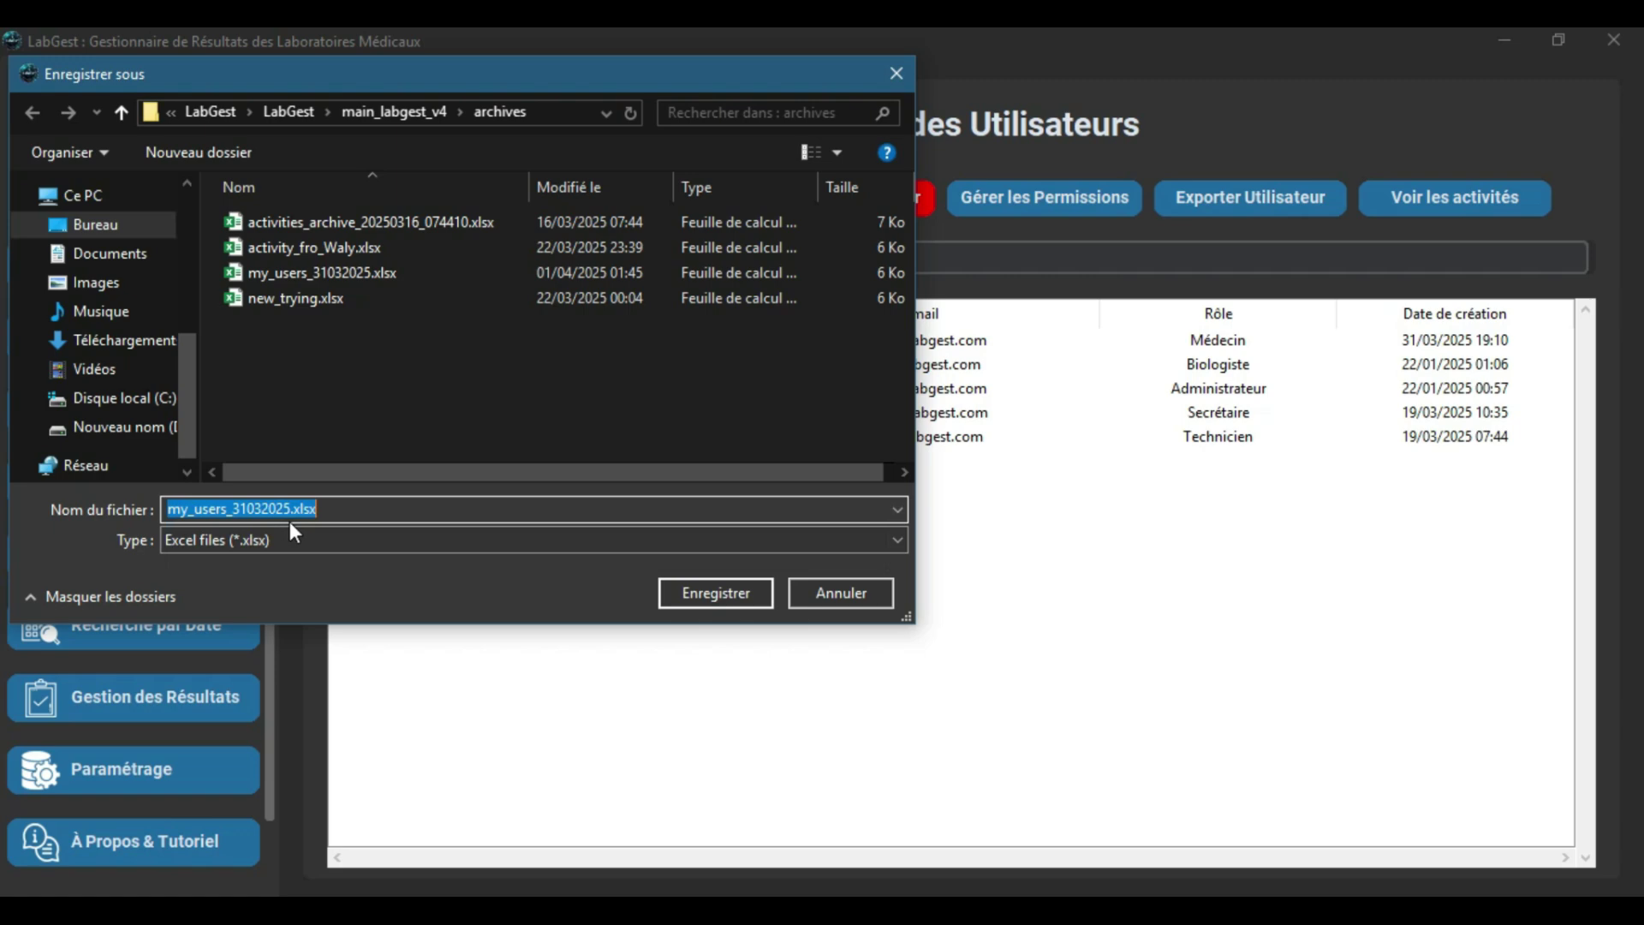
{"action": "left_click", "coordinate": [248, 509]}
{"action": "key", "text": "BackSpace"}
{"action": "key", "text": "BackSpace"}
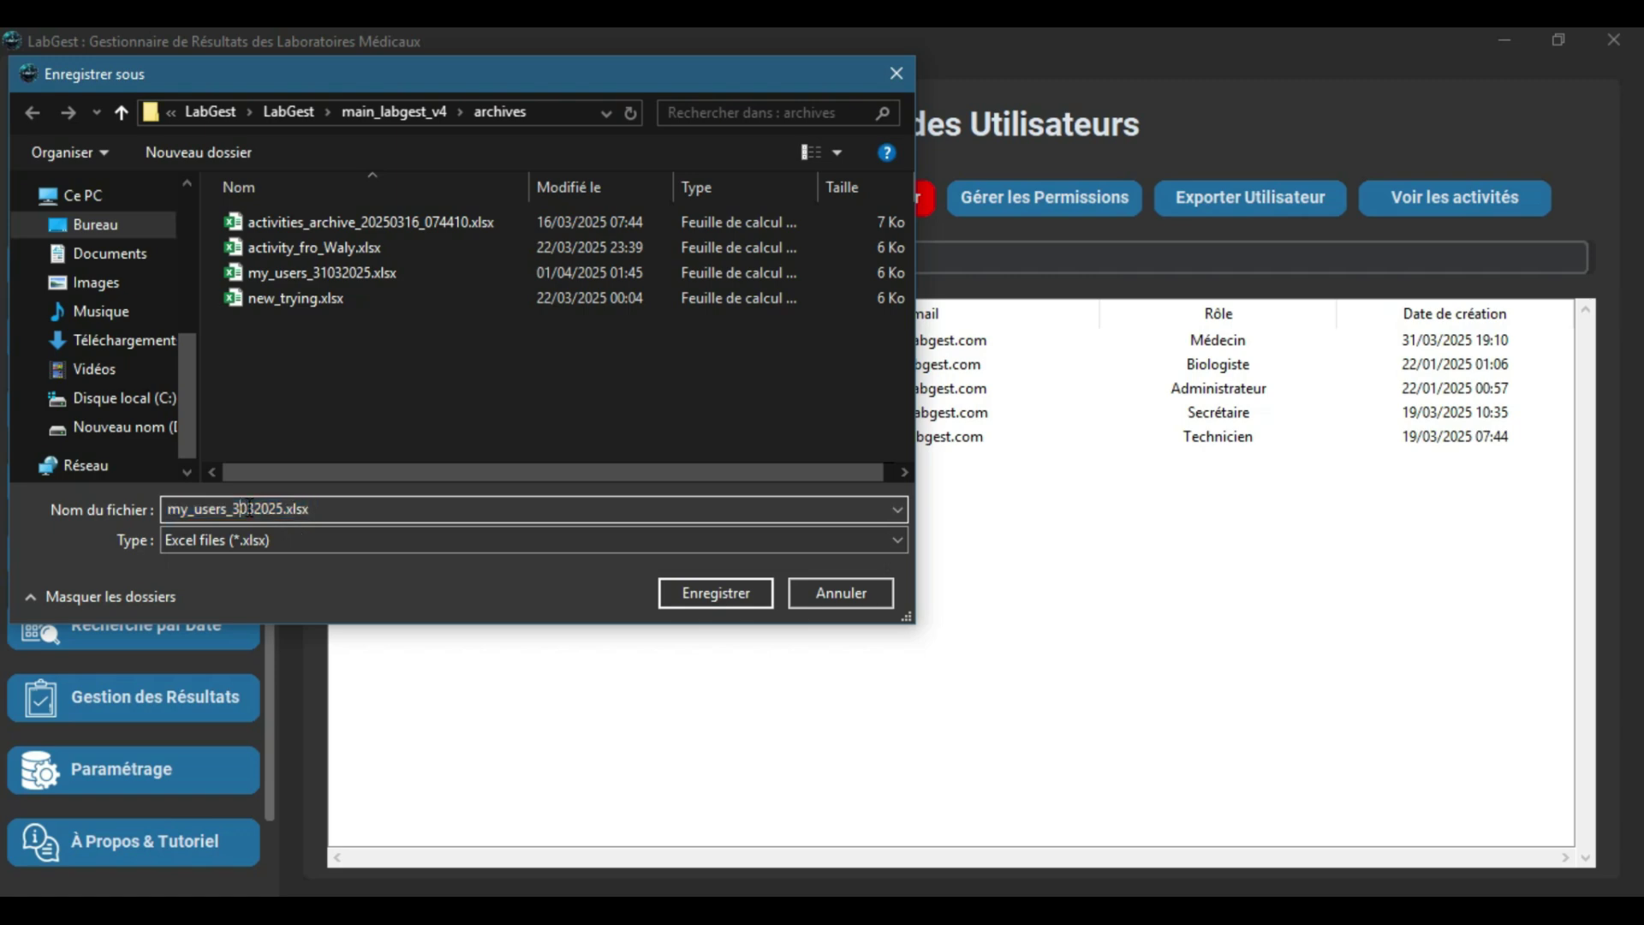
{"action": "type", "text": "01"}
{"action": "left_click", "coordinate": [762, 599]}
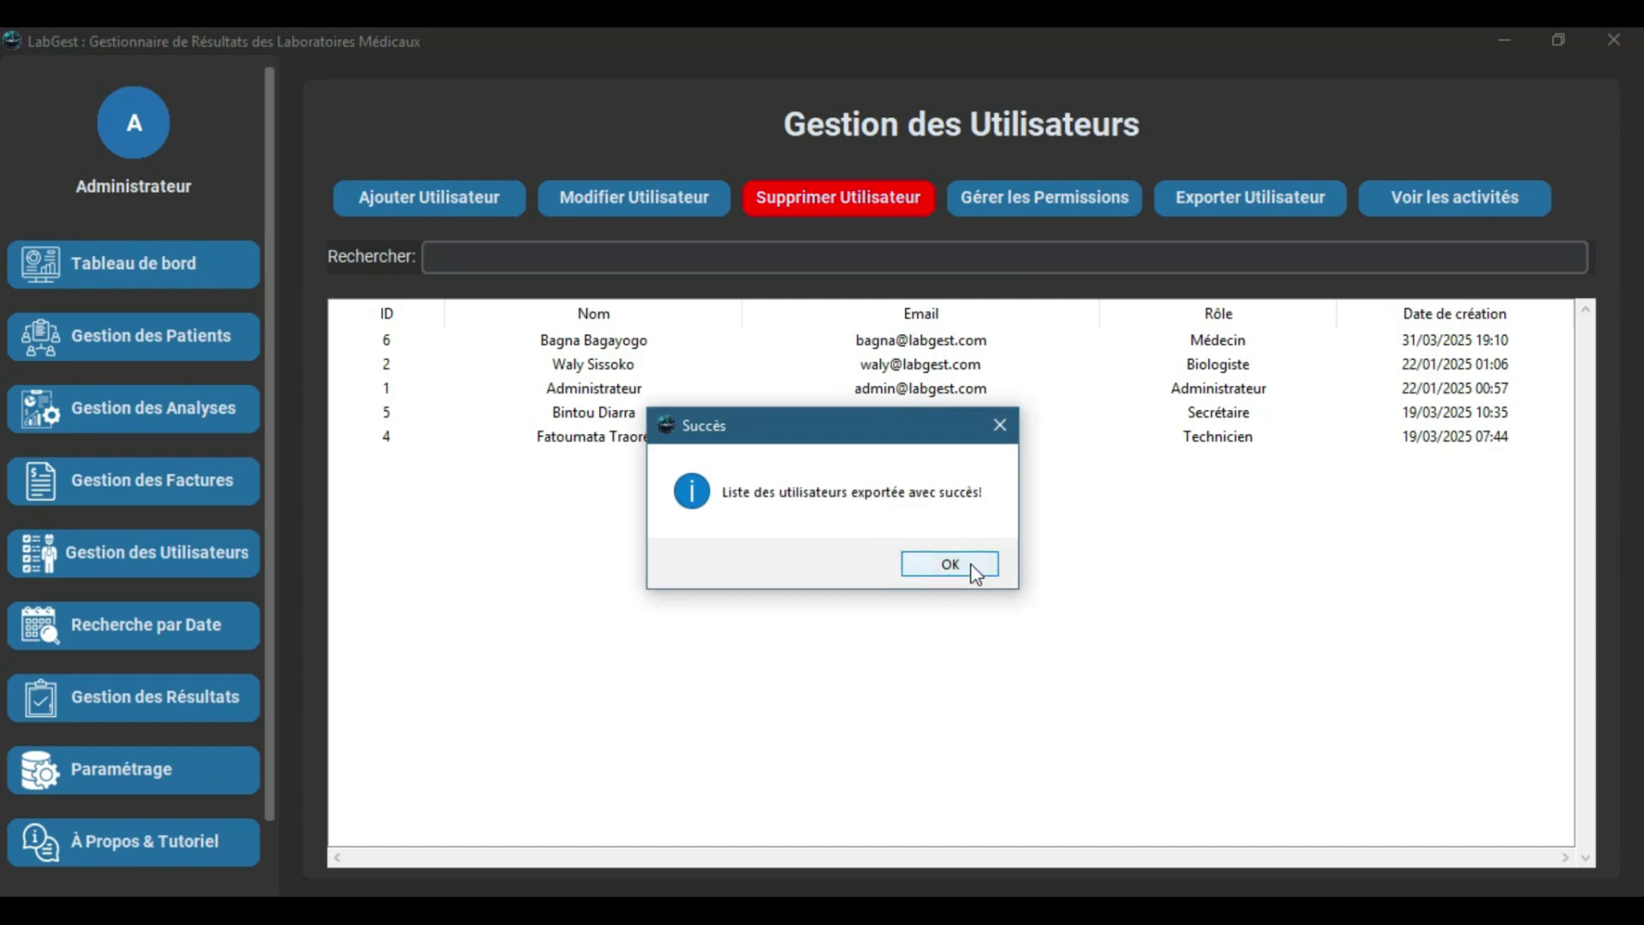
Acknowledge the completed user list export and return from patient management to the user management page
{"action": "left_click", "coordinate": [948, 565]}
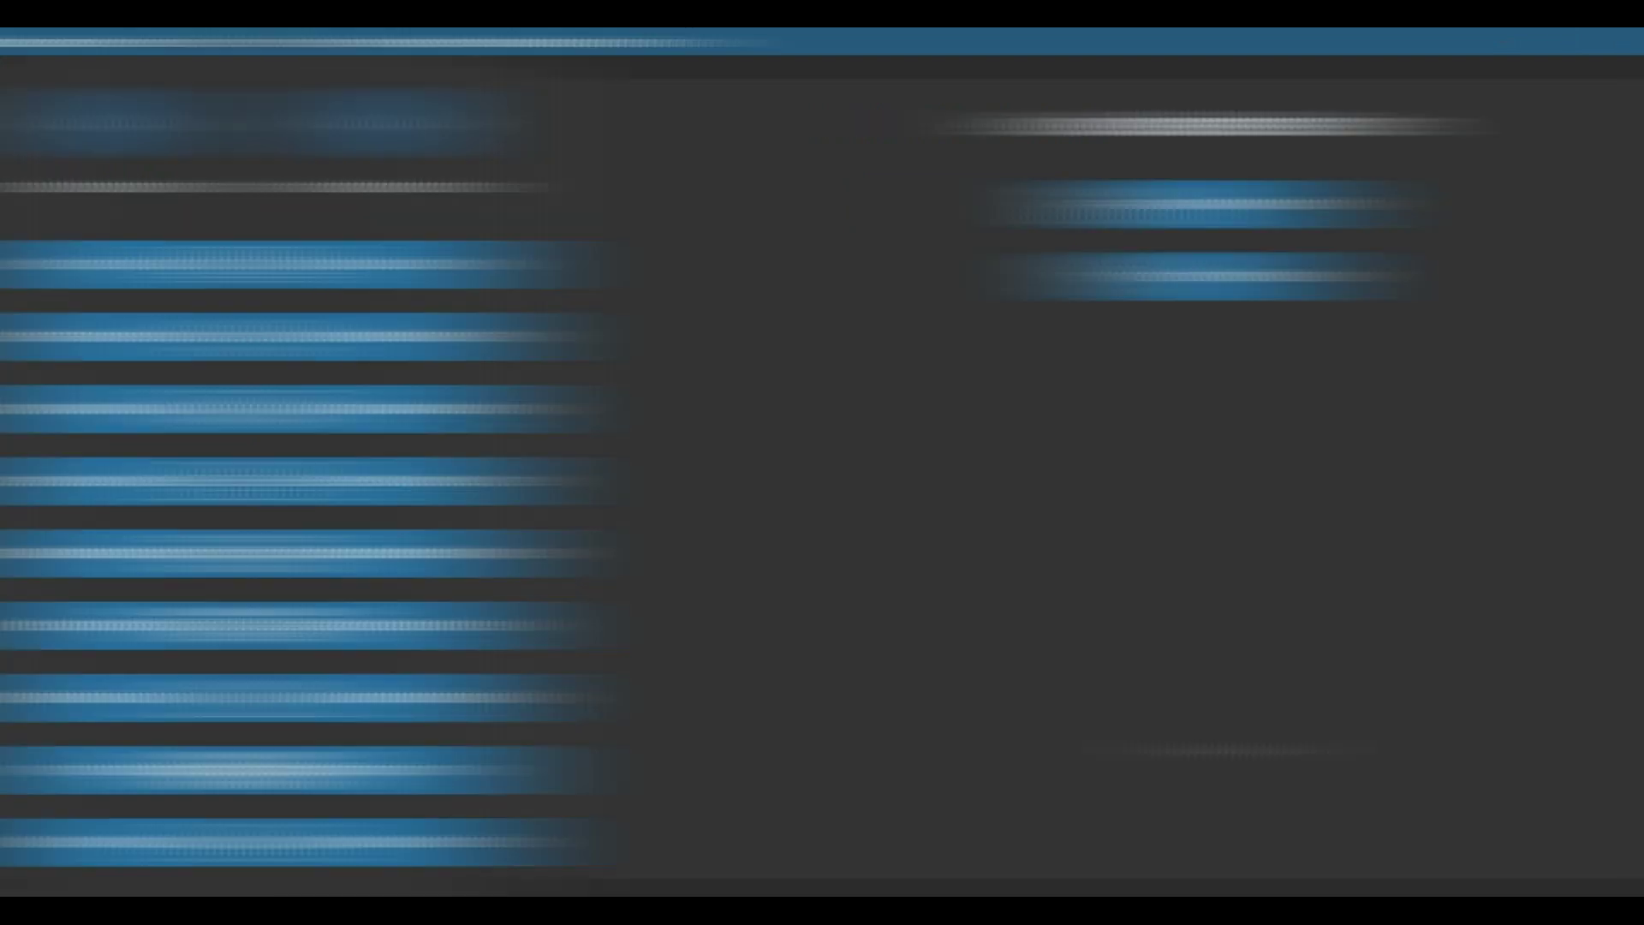
{"action": "scroll", "coordinate": [143, 599], "scroll_direction": "down", "scroll_amount": 2}
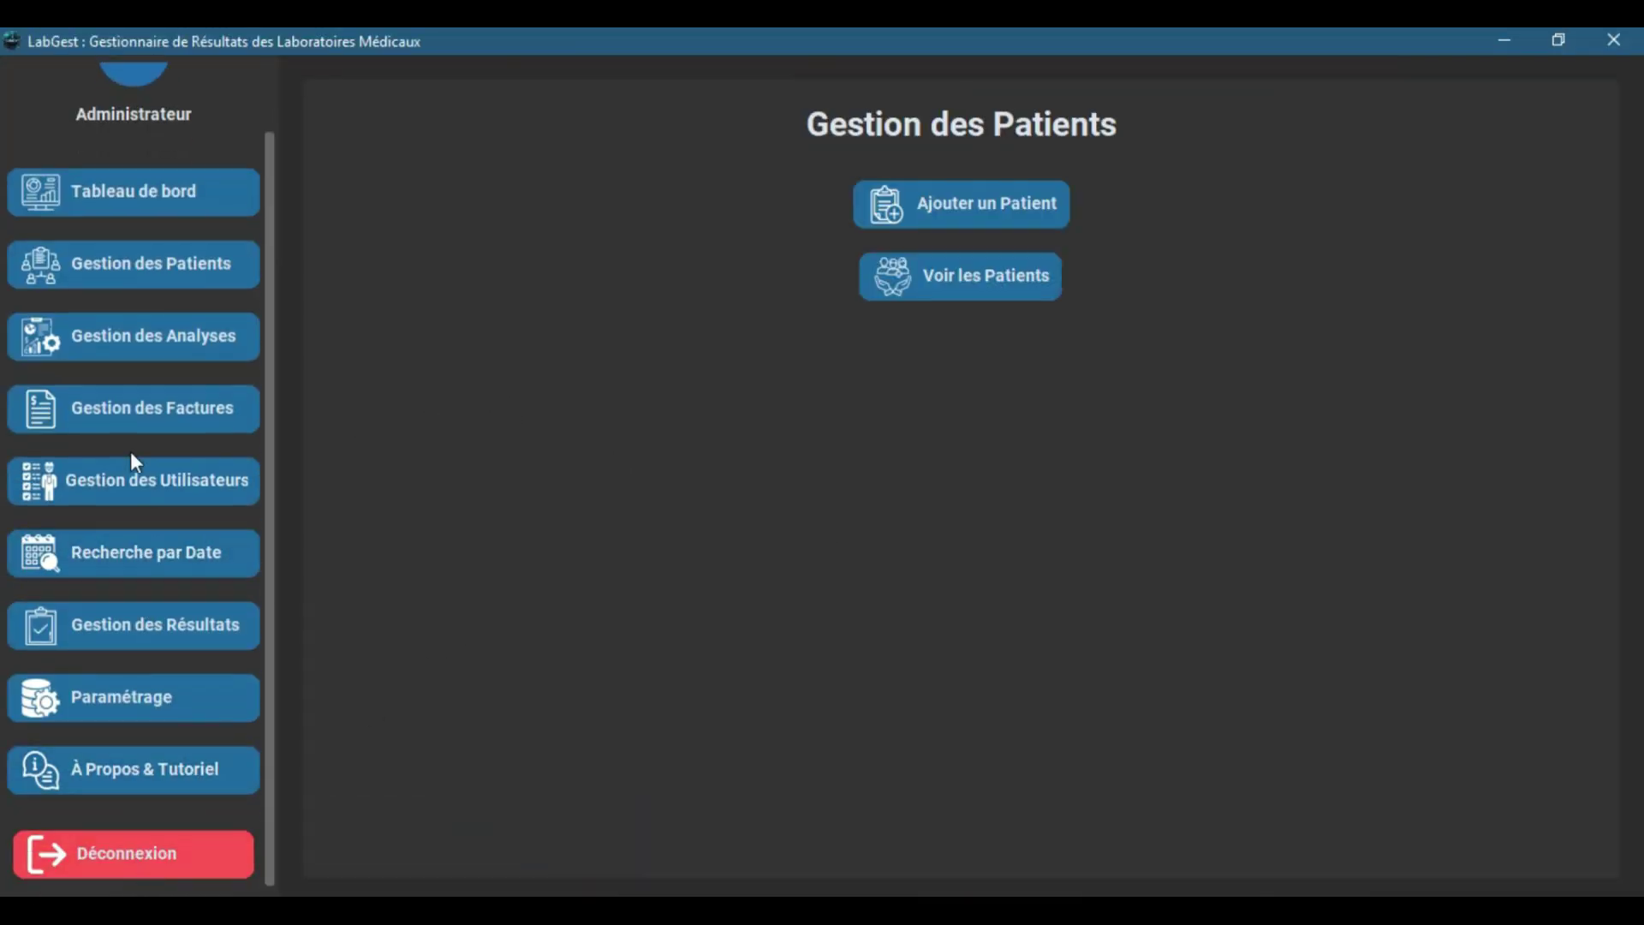
{"action": "scroll", "coordinate": [135, 461], "scroll_direction": "up", "scroll_amount": 2}
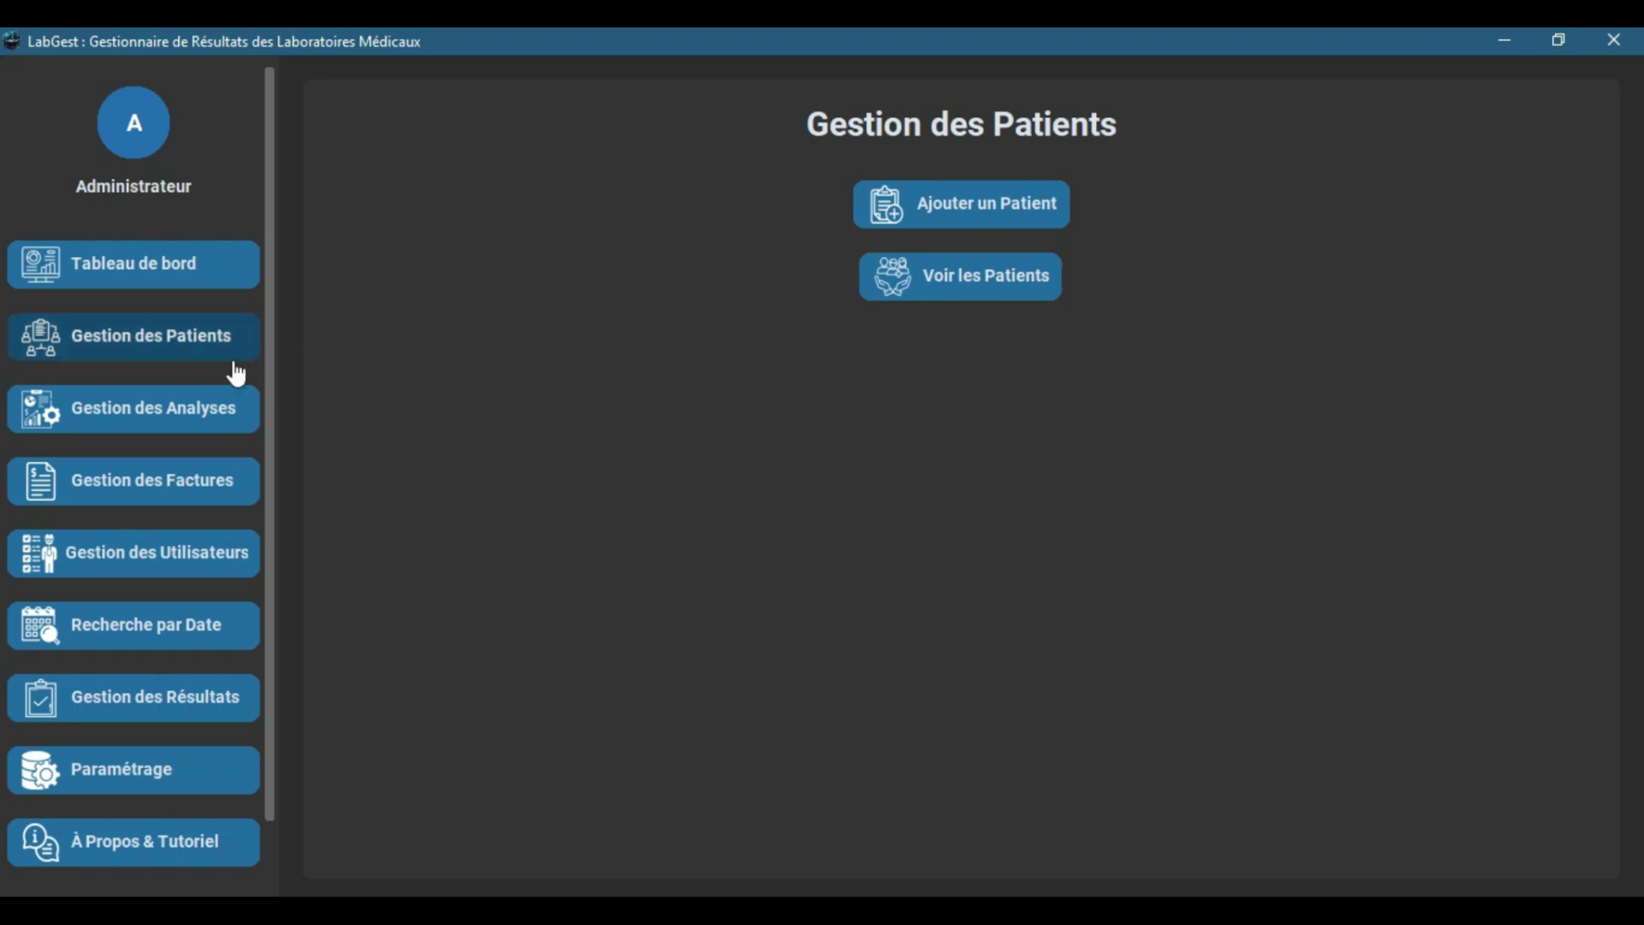
{"action": "scroll", "coordinate": [176, 733], "scroll_direction": "down", "scroll_amount": 2}
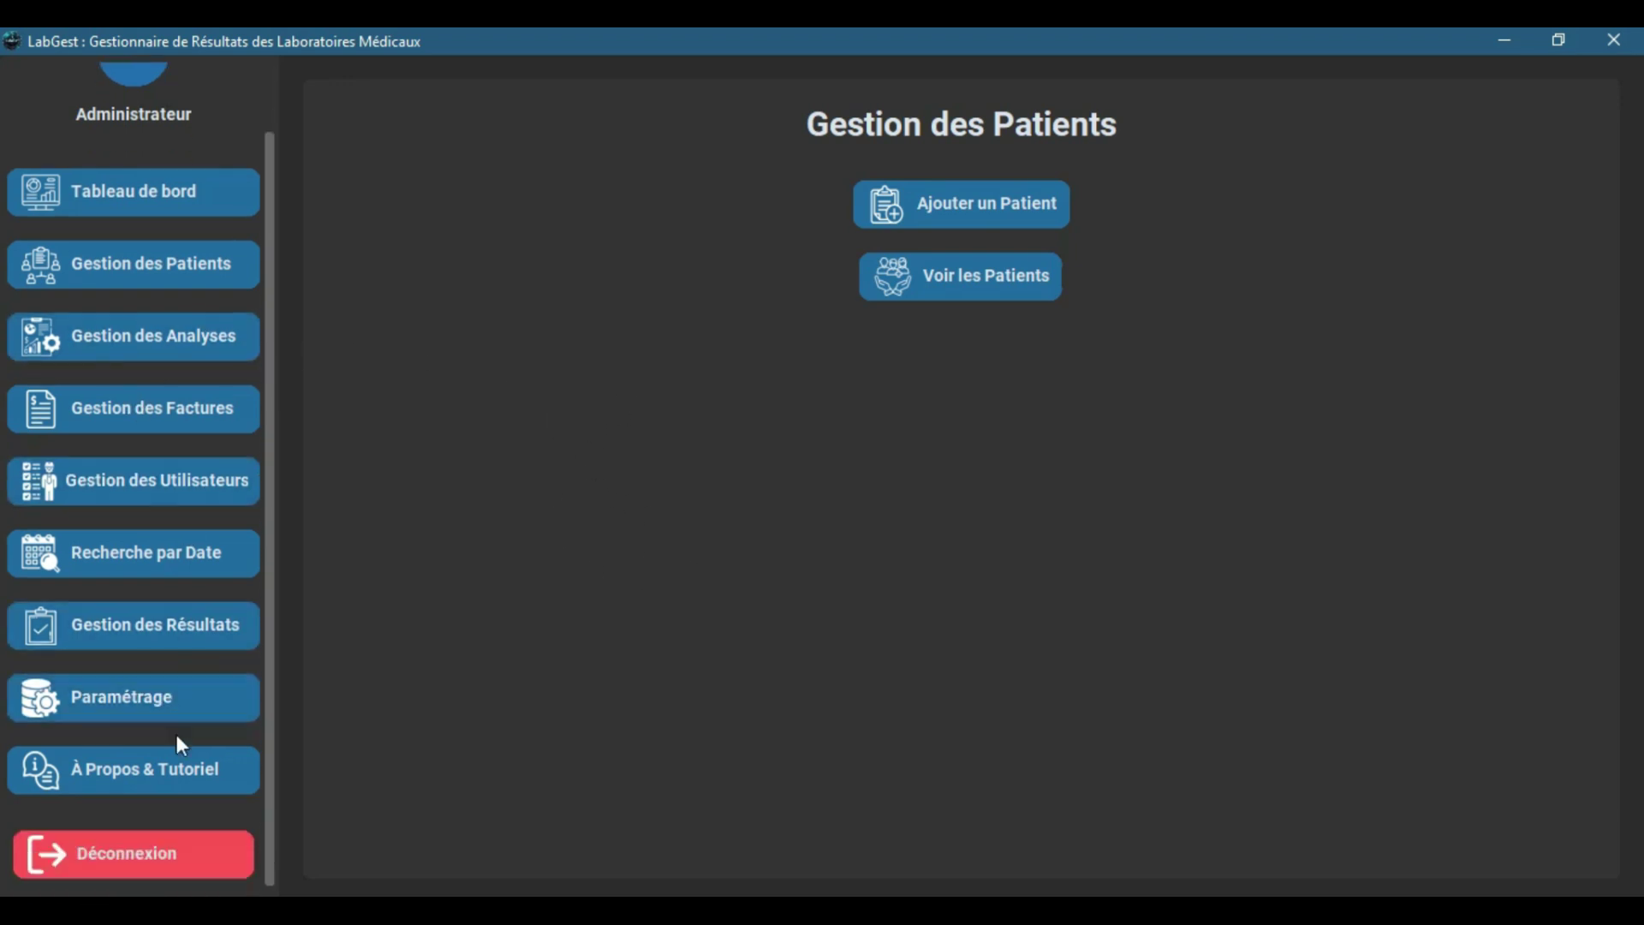
{"action": "left_click", "coordinate": [171, 500]}
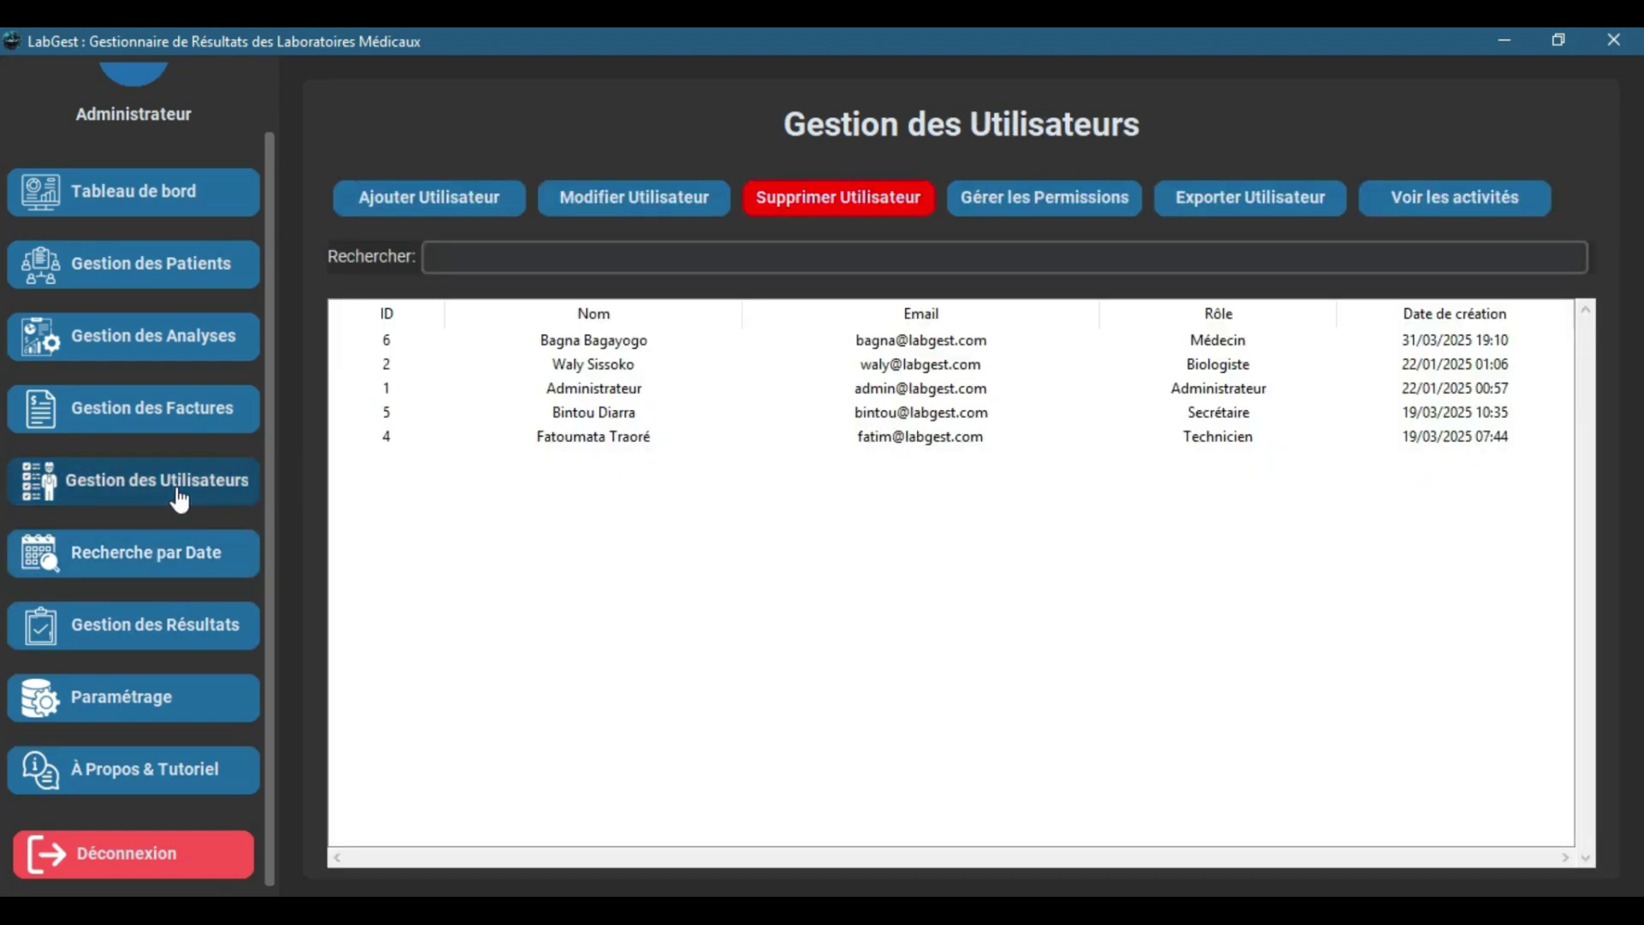
Start logging out of the administrator session and decline the confirmation
{"action": "left_click", "coordinate": [198, 872]}
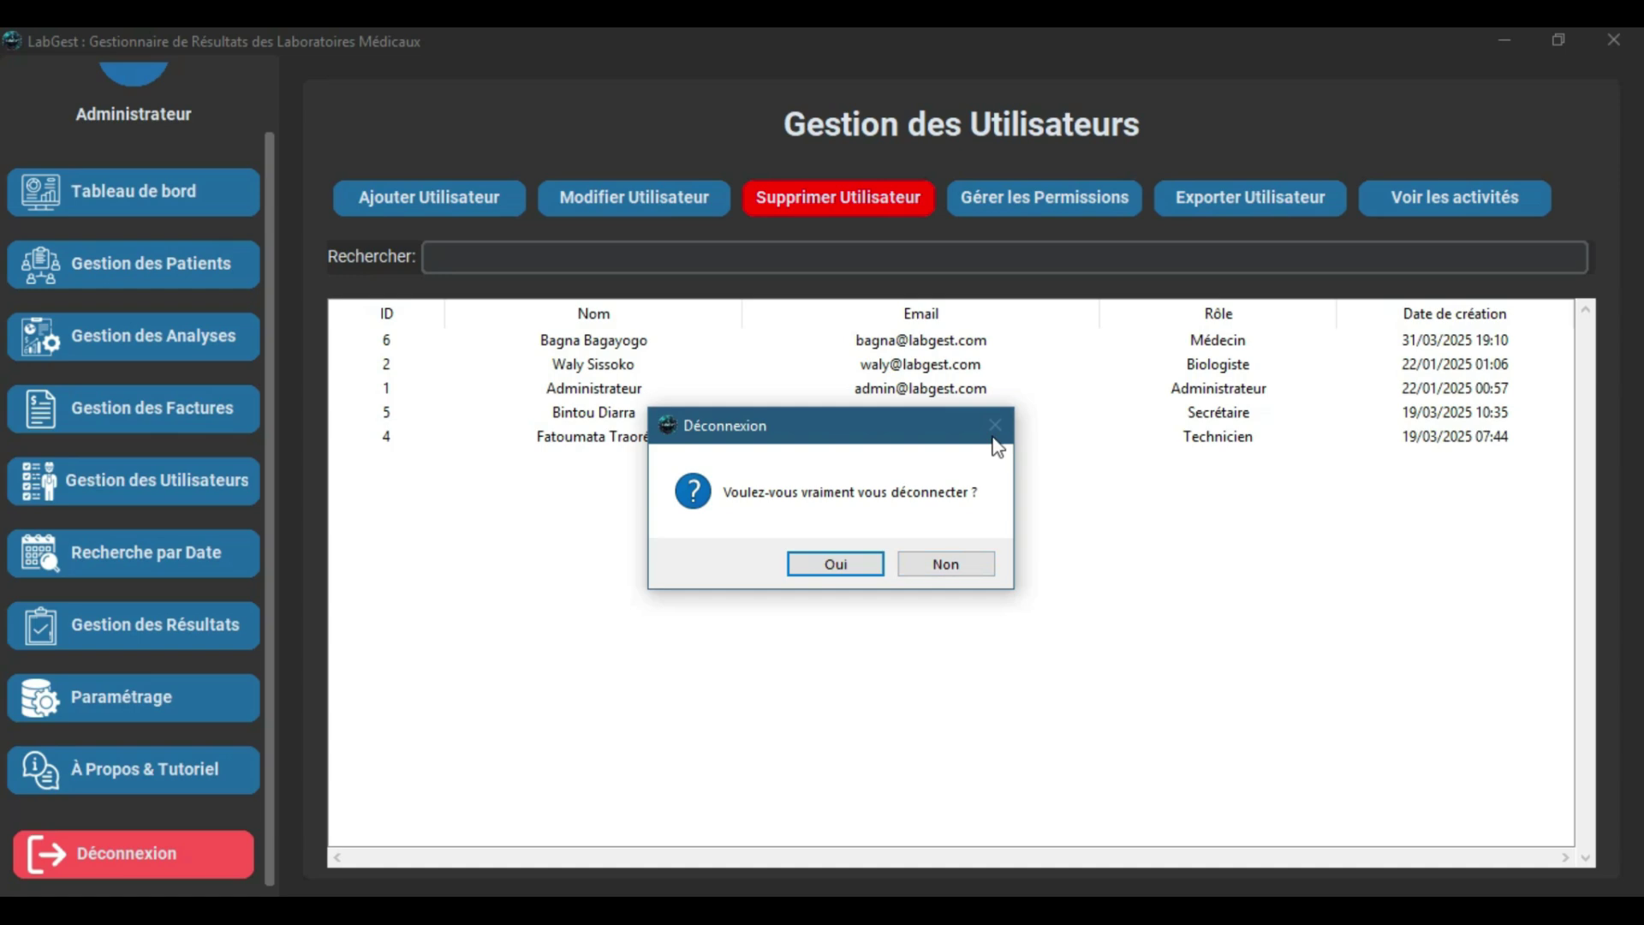
{"action": "left_click", "coordinate": [940, 567]}
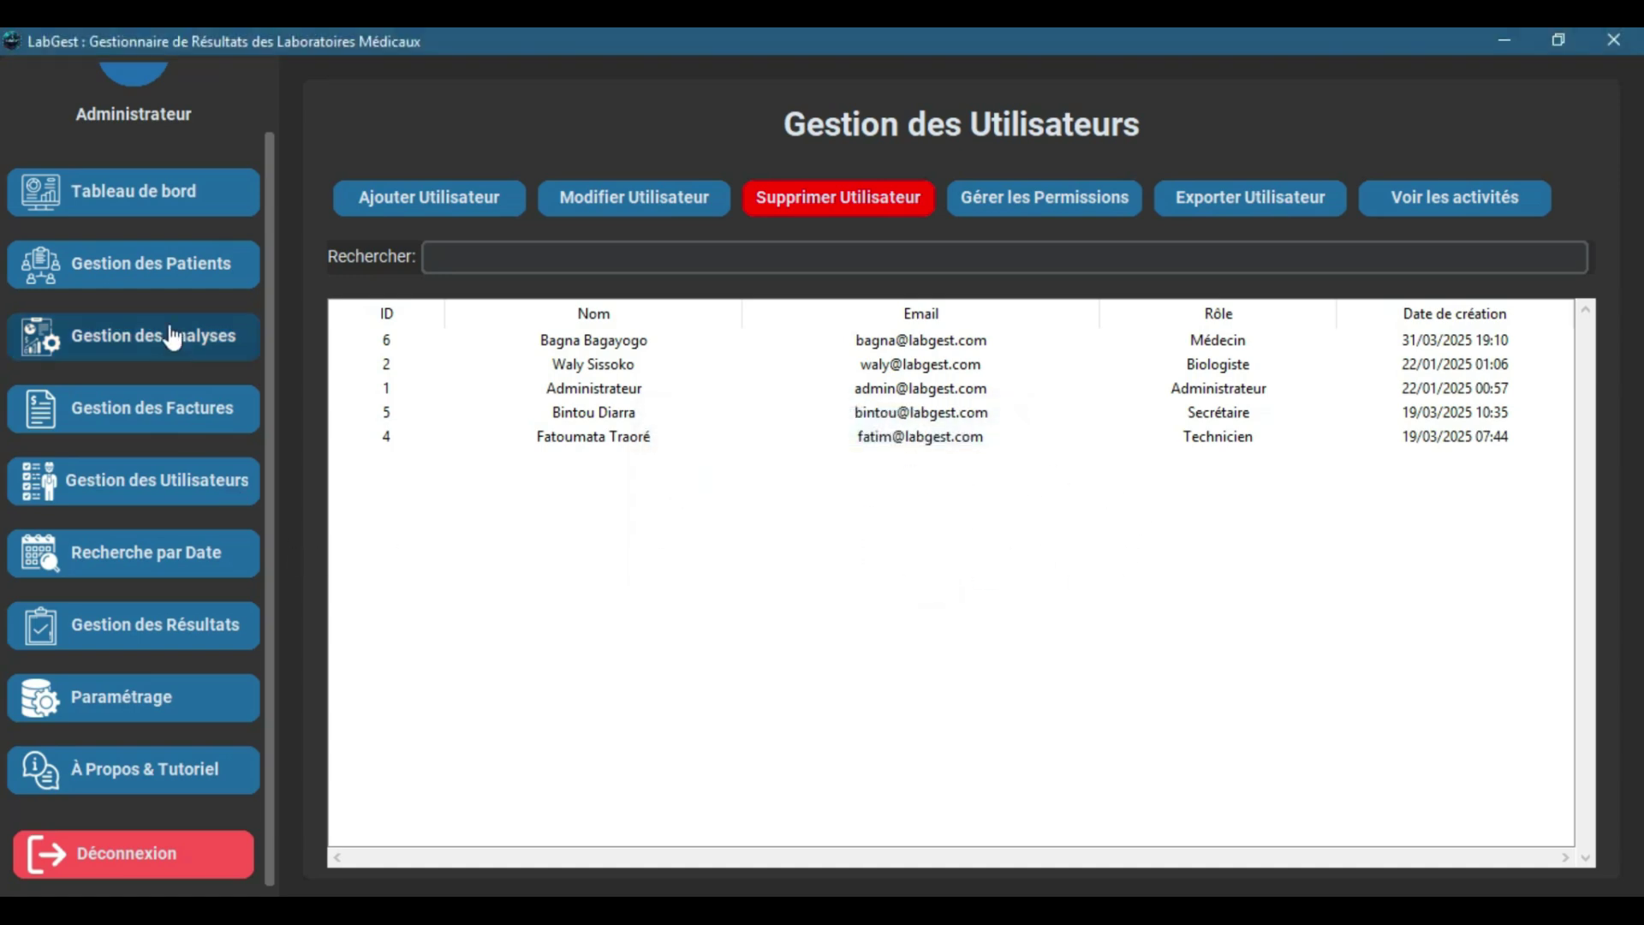
{"action": "left_click", "coordinate": [180, 269]}
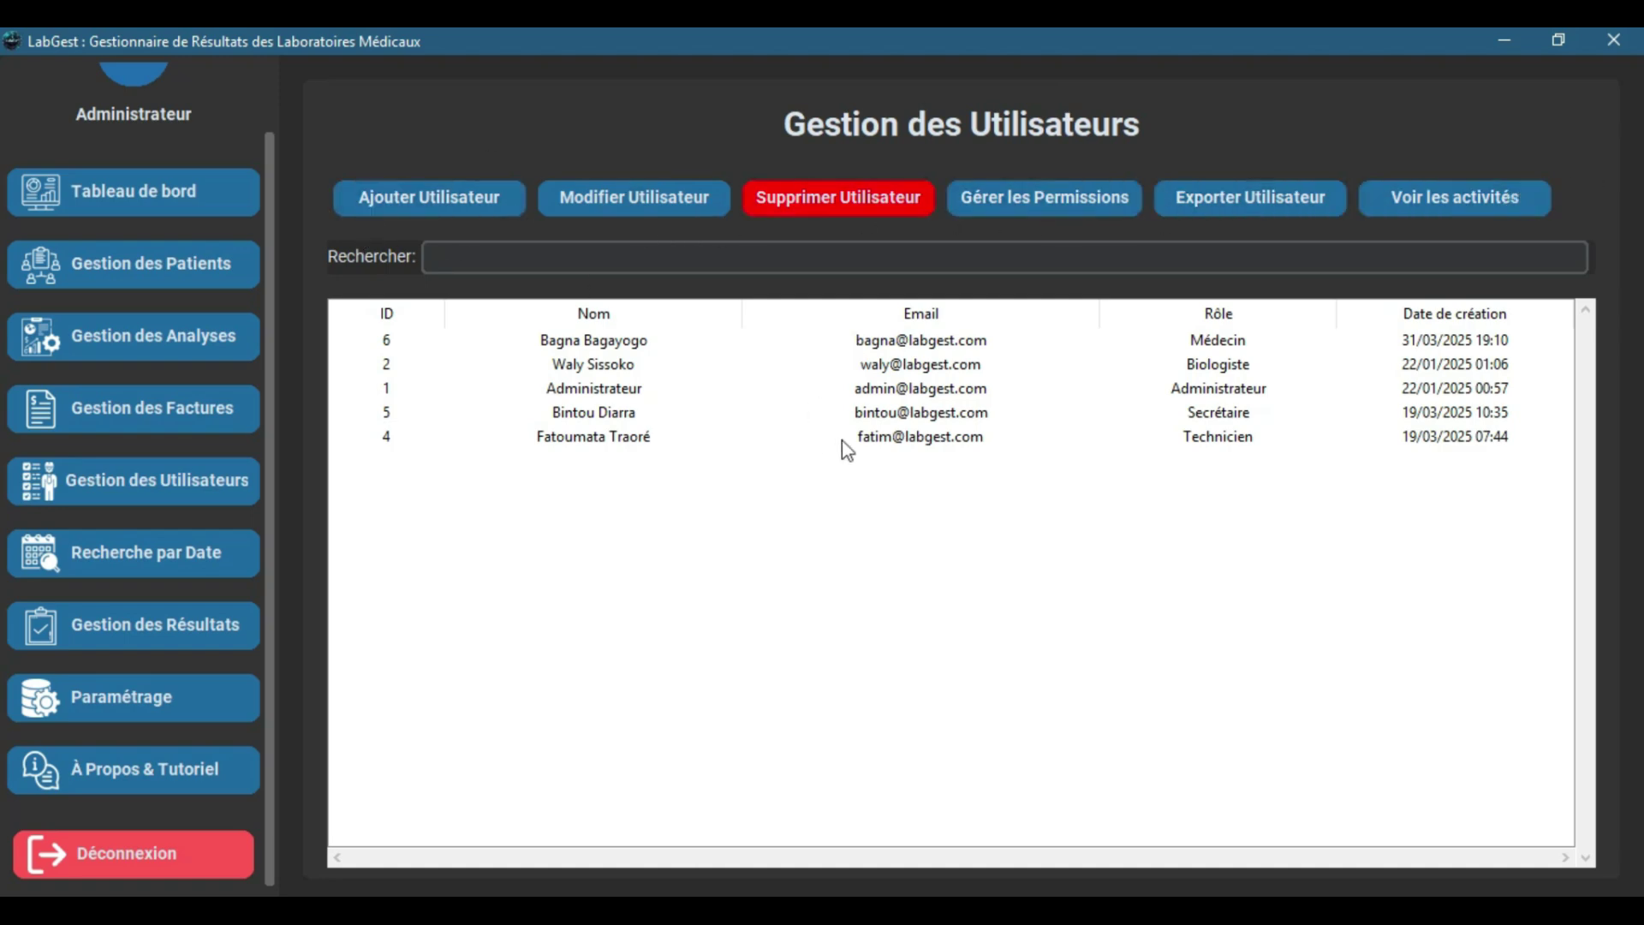
View the administrator account's permissions and its edit form, closing both without saving
{"action": "left_click", "coordinate": [636, 346]}
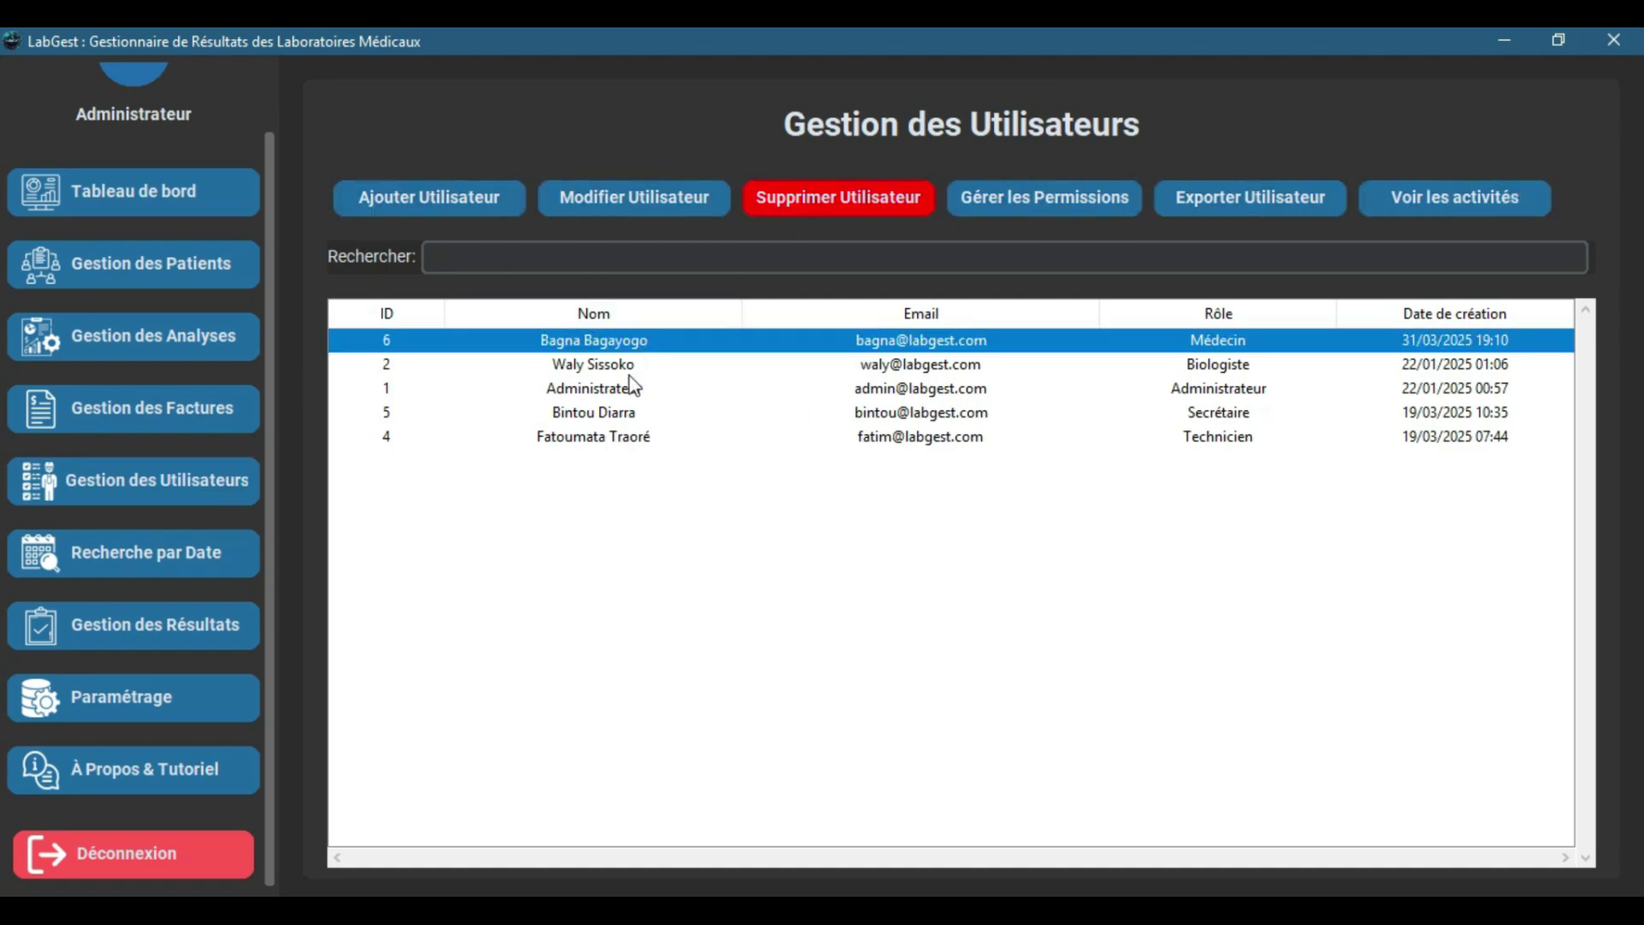
{"action": "left_click", "coordinate": [627, 392]}
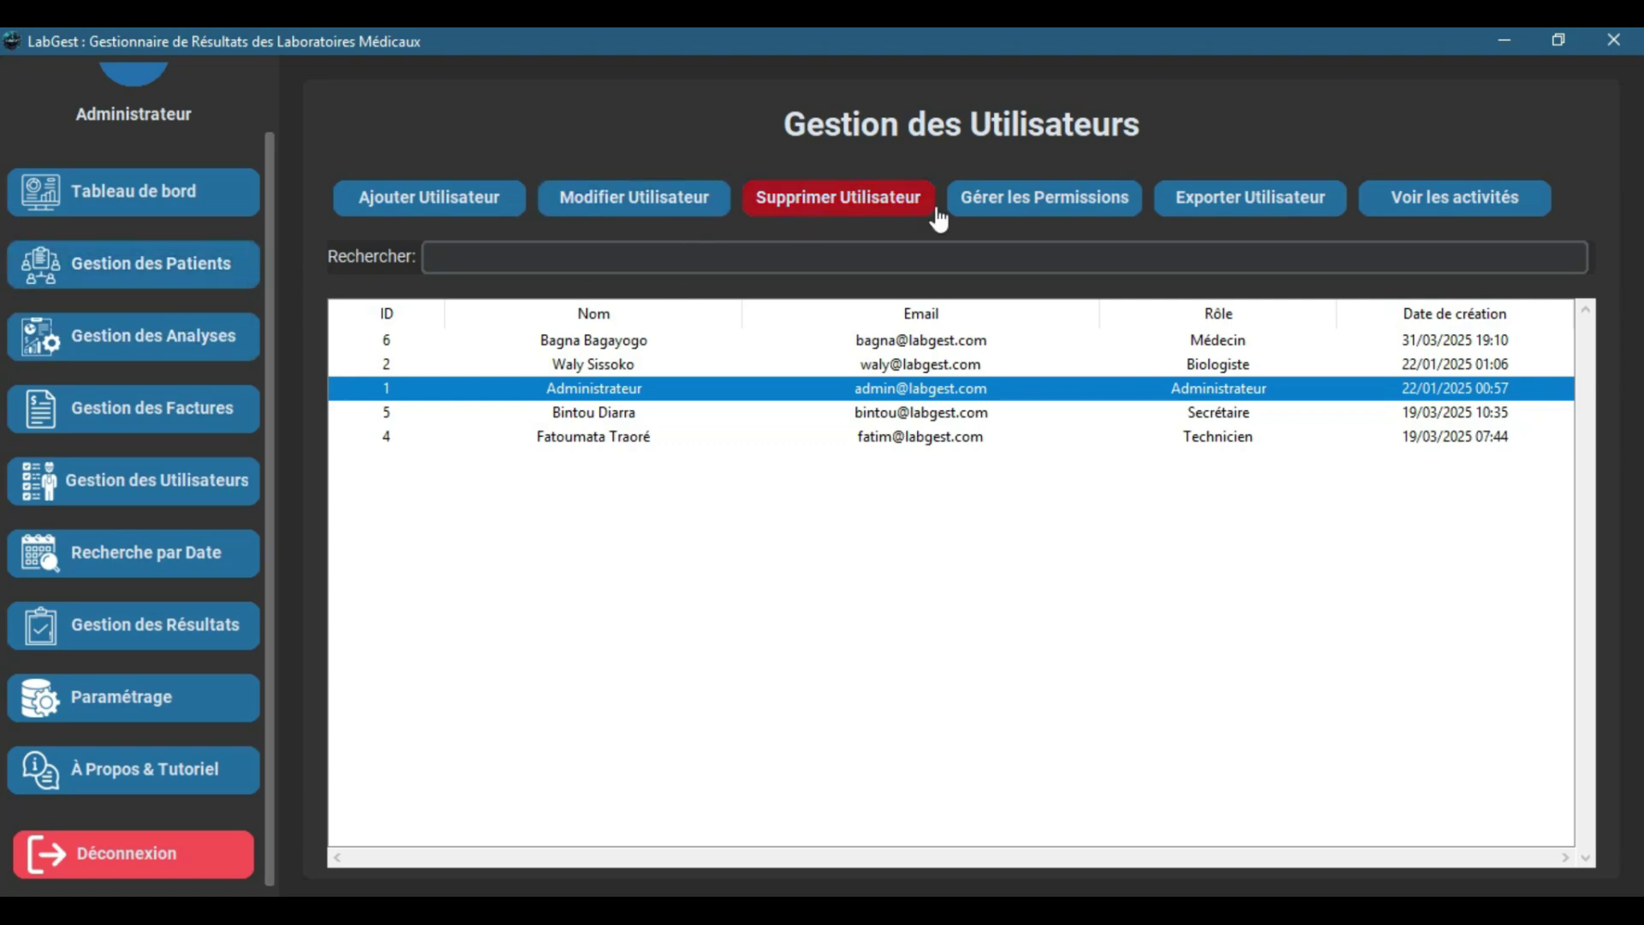
{"action": "left_click", "coordinate": [1046, 190]}
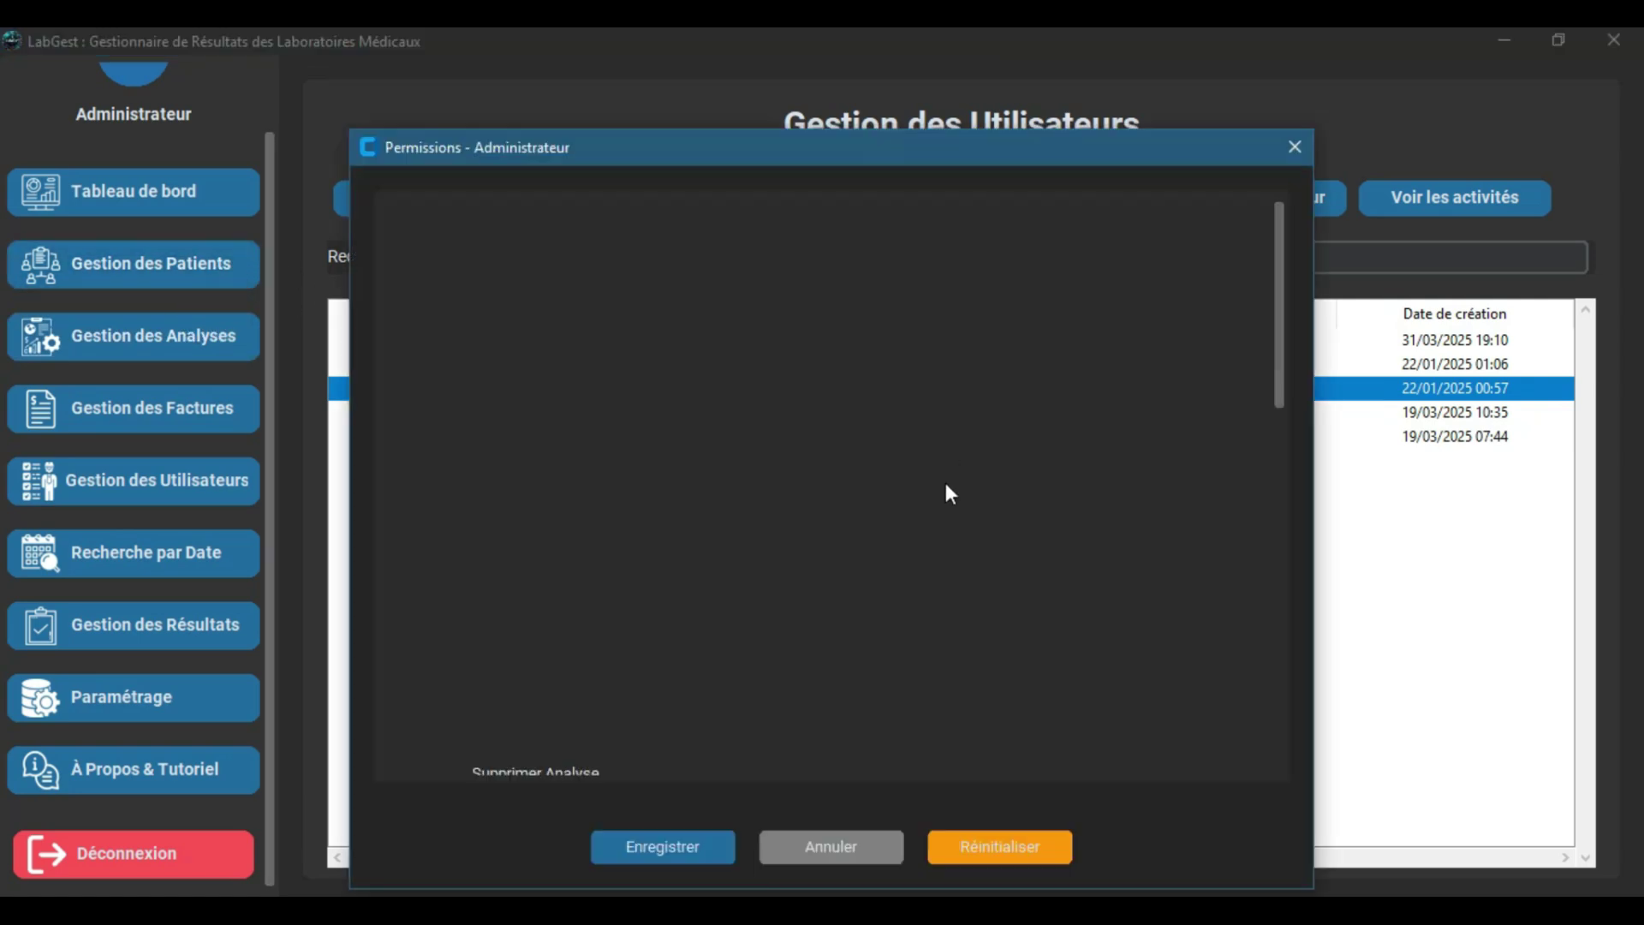
{"action": "left_click", "coordinate": [1286, 154]}
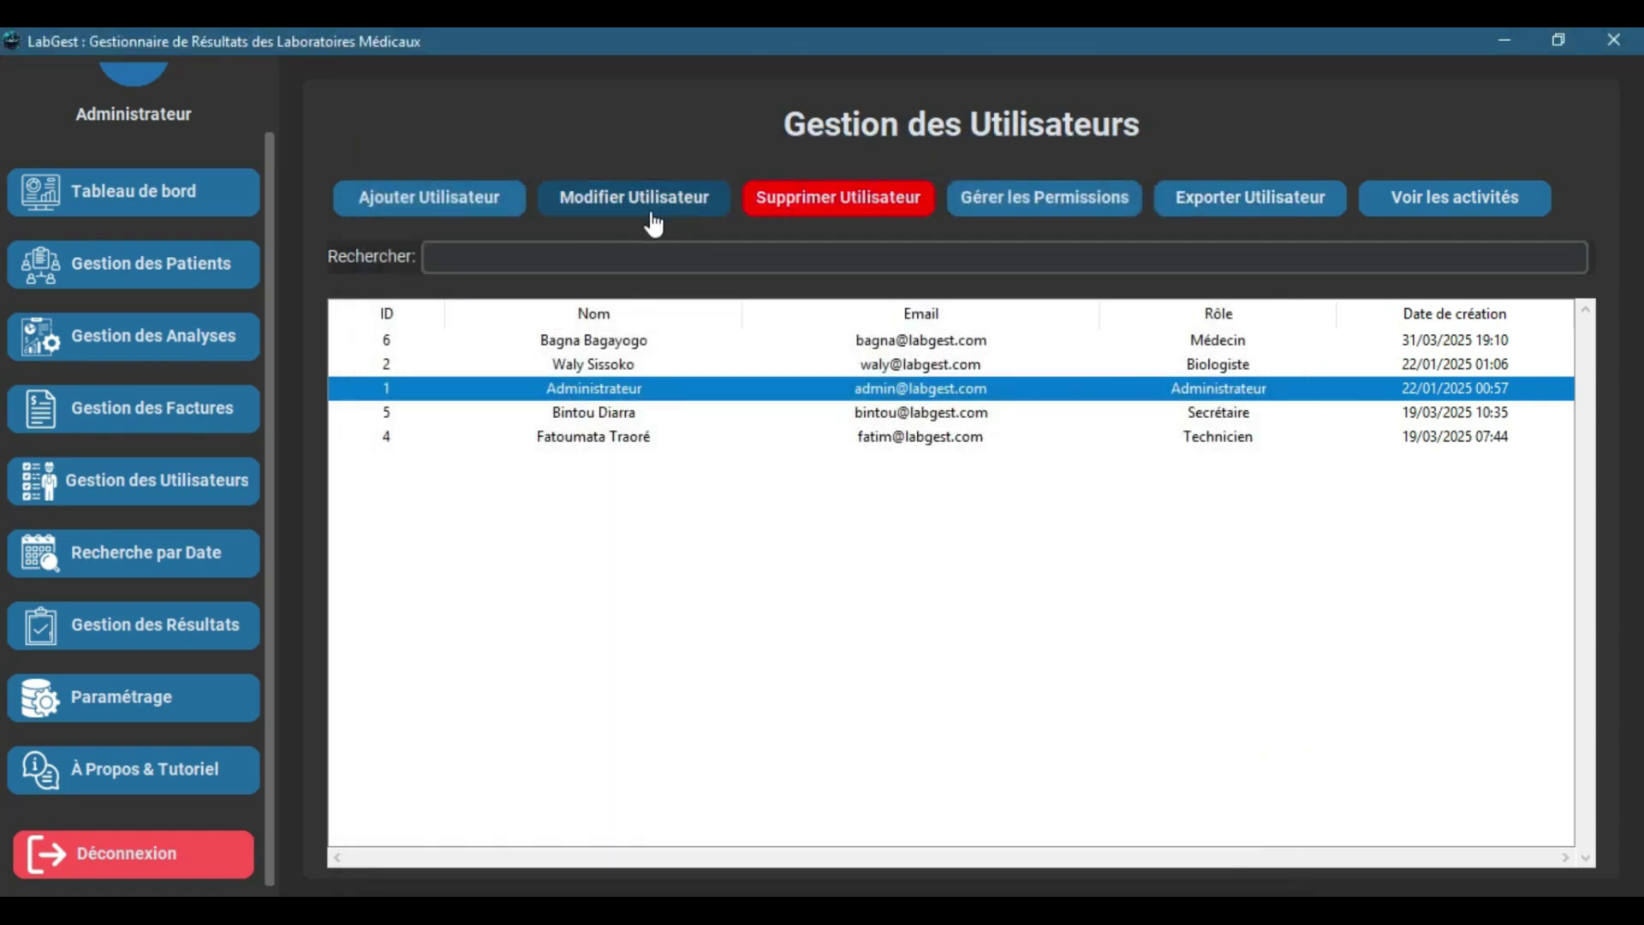
{"action": "left_click", "coordinate": [589, 202]}
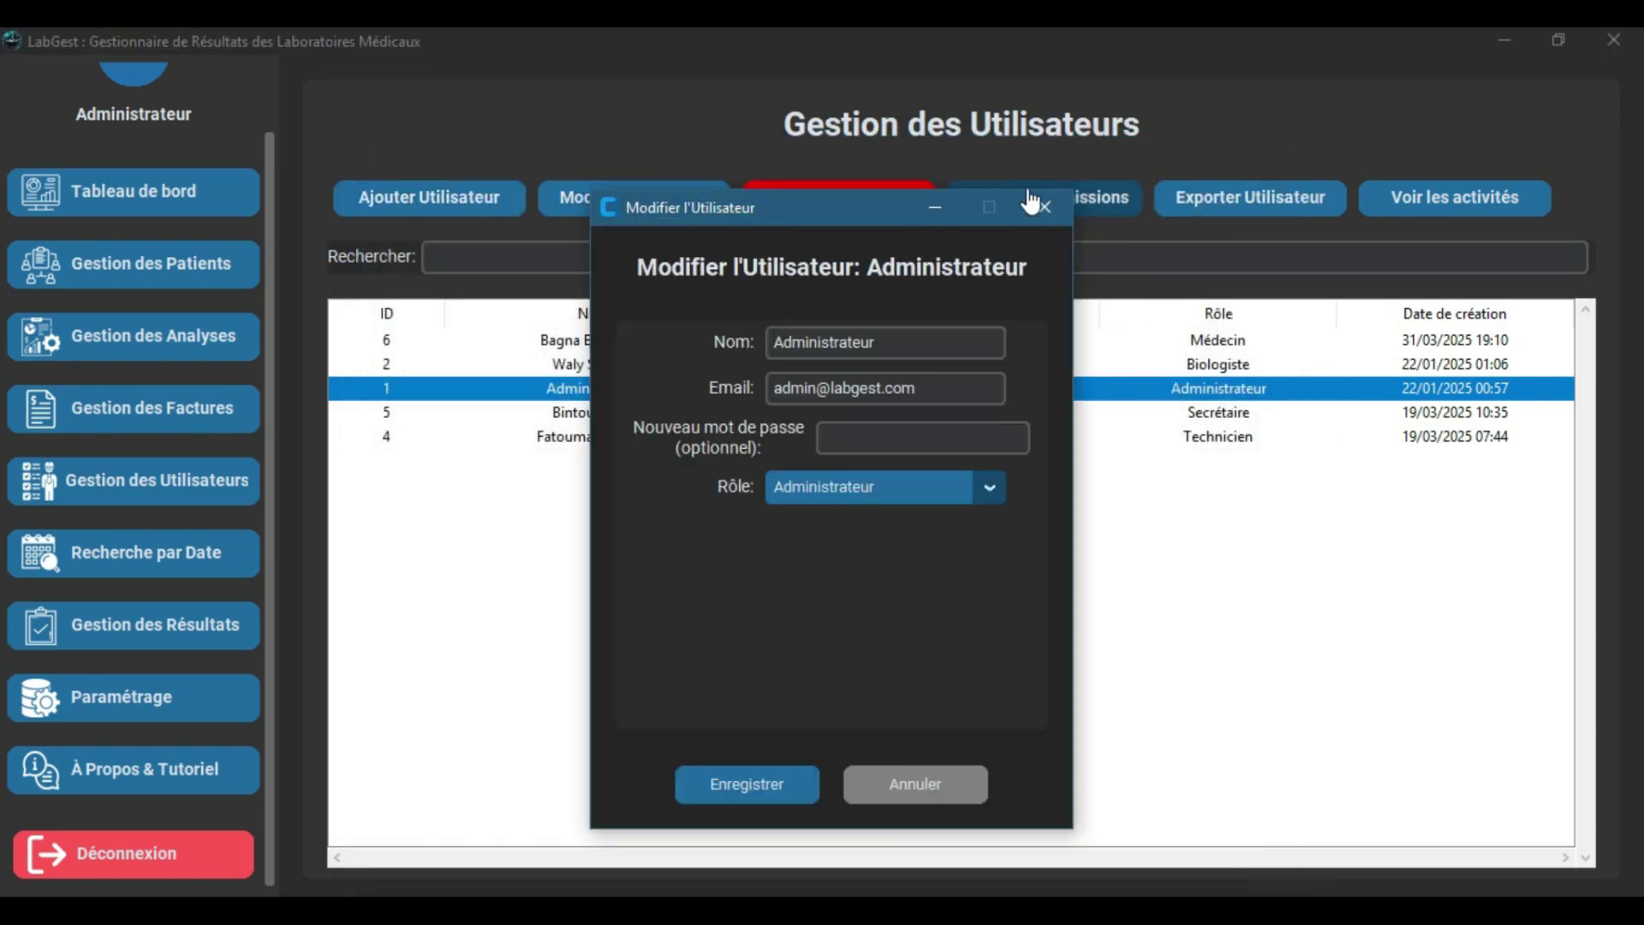
{"action": "left_click", "coordinate": [1045, 206]}
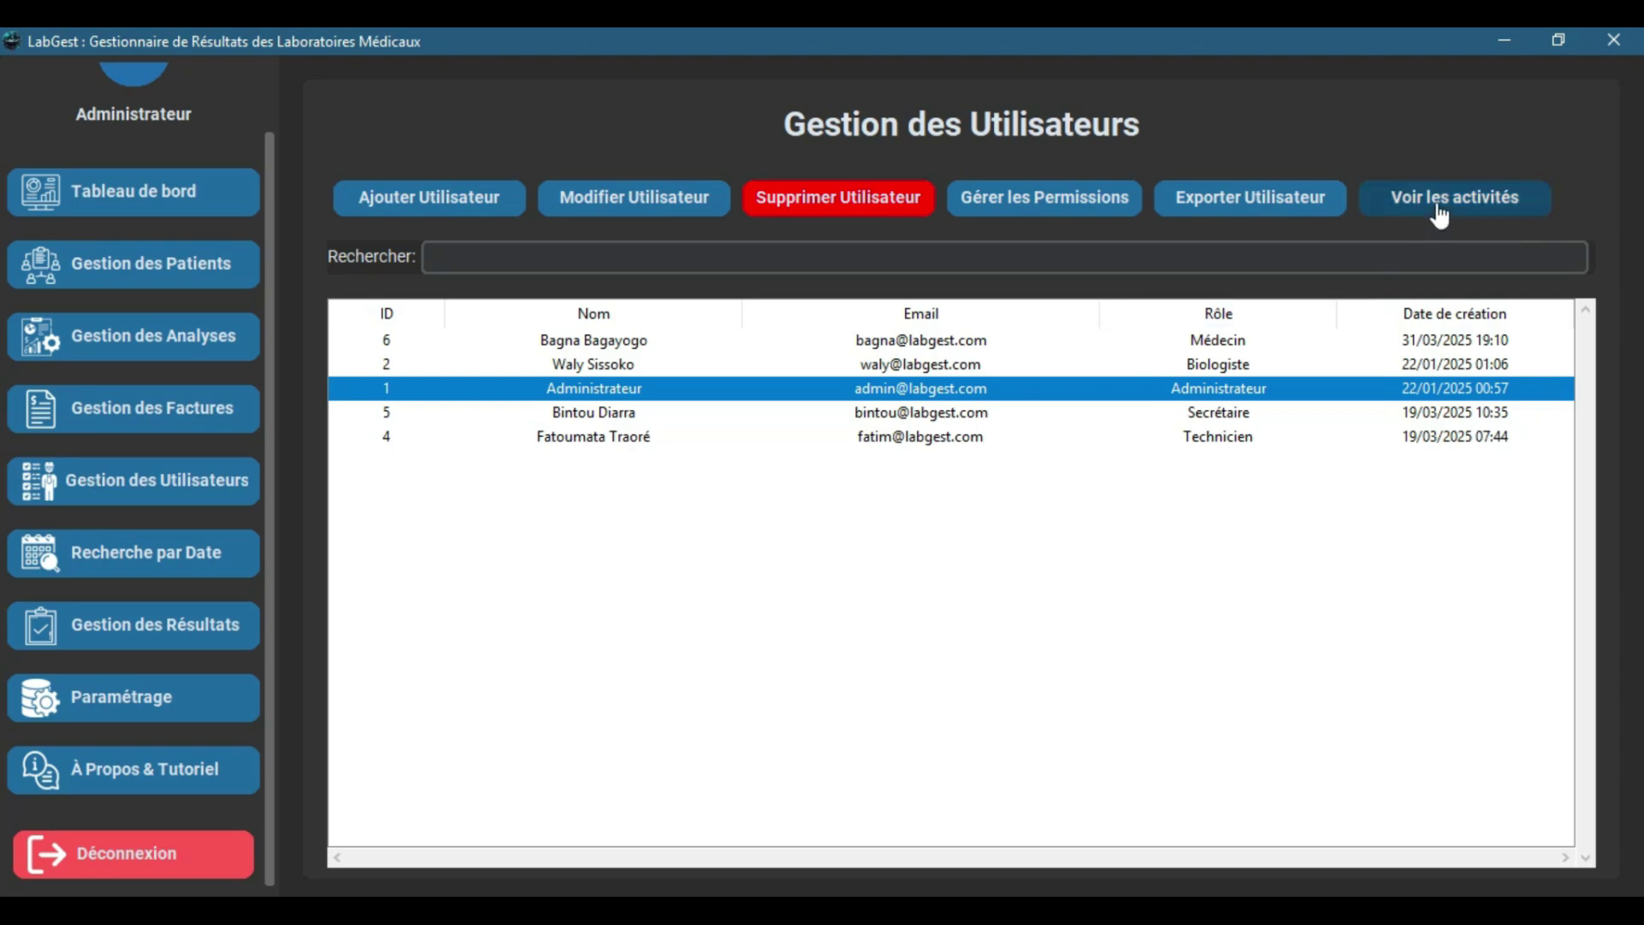
Open the activity log with the Biologiste account selected, look through its older entries, and close it
{"action": "left_click", "coordinate": [1218, 411]}
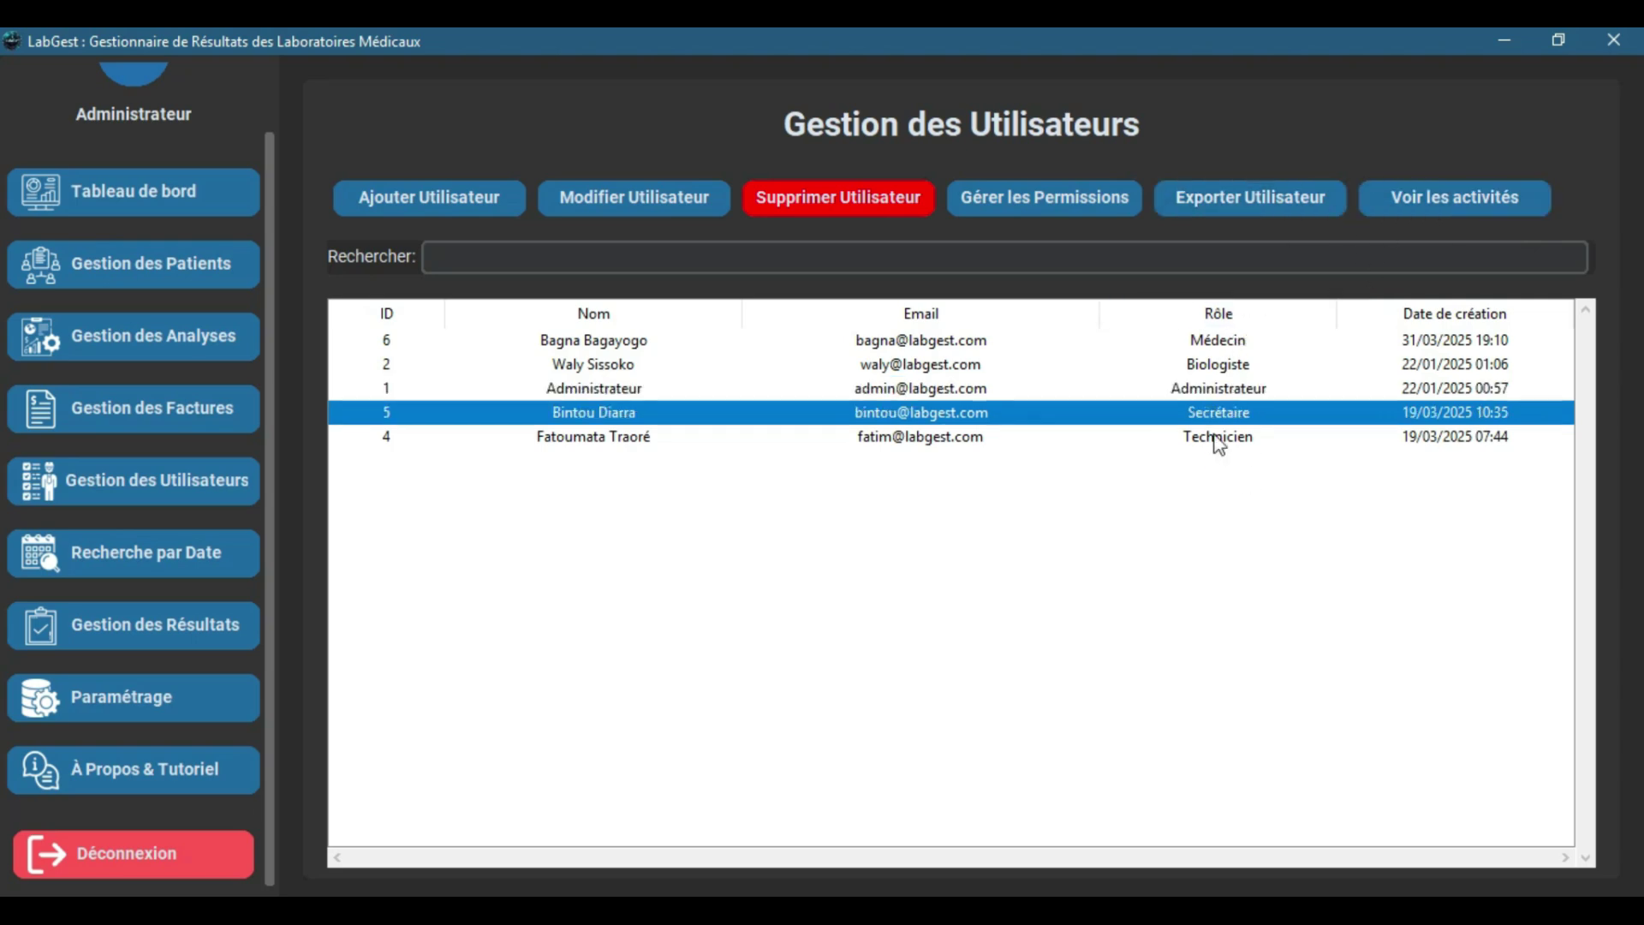
{"action": "left_click", "coordinate": [1212, 438]}
{"action": "left_click", "coordinate": [1207, 361]}
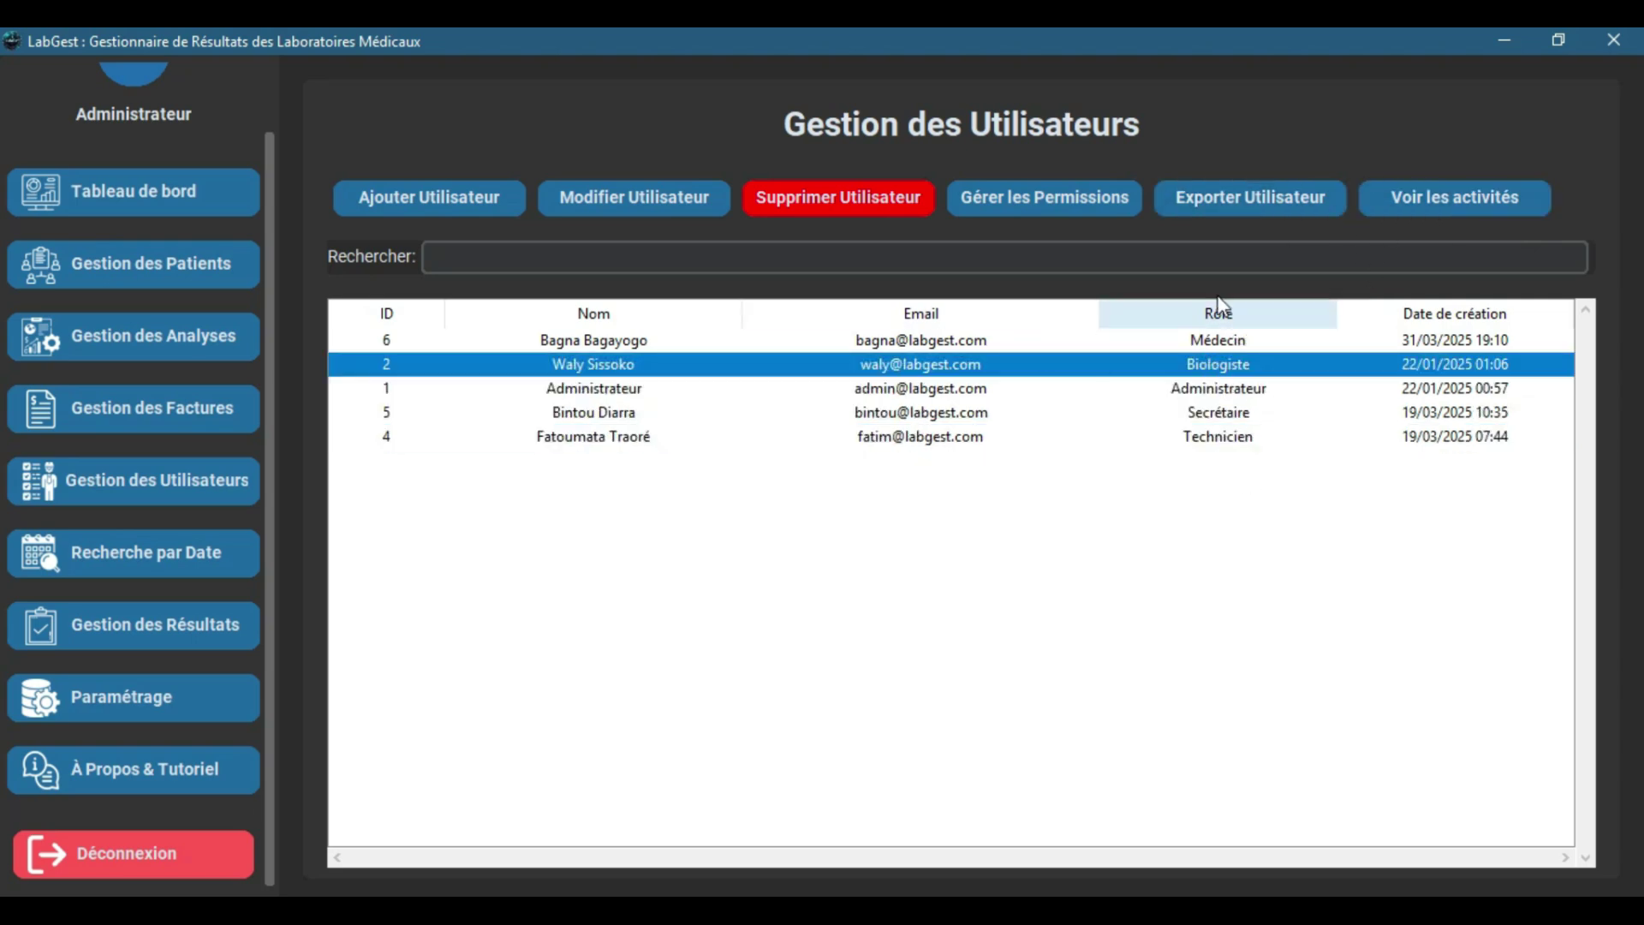
{"action": "left_click", "coordinate": [1422, 205]}
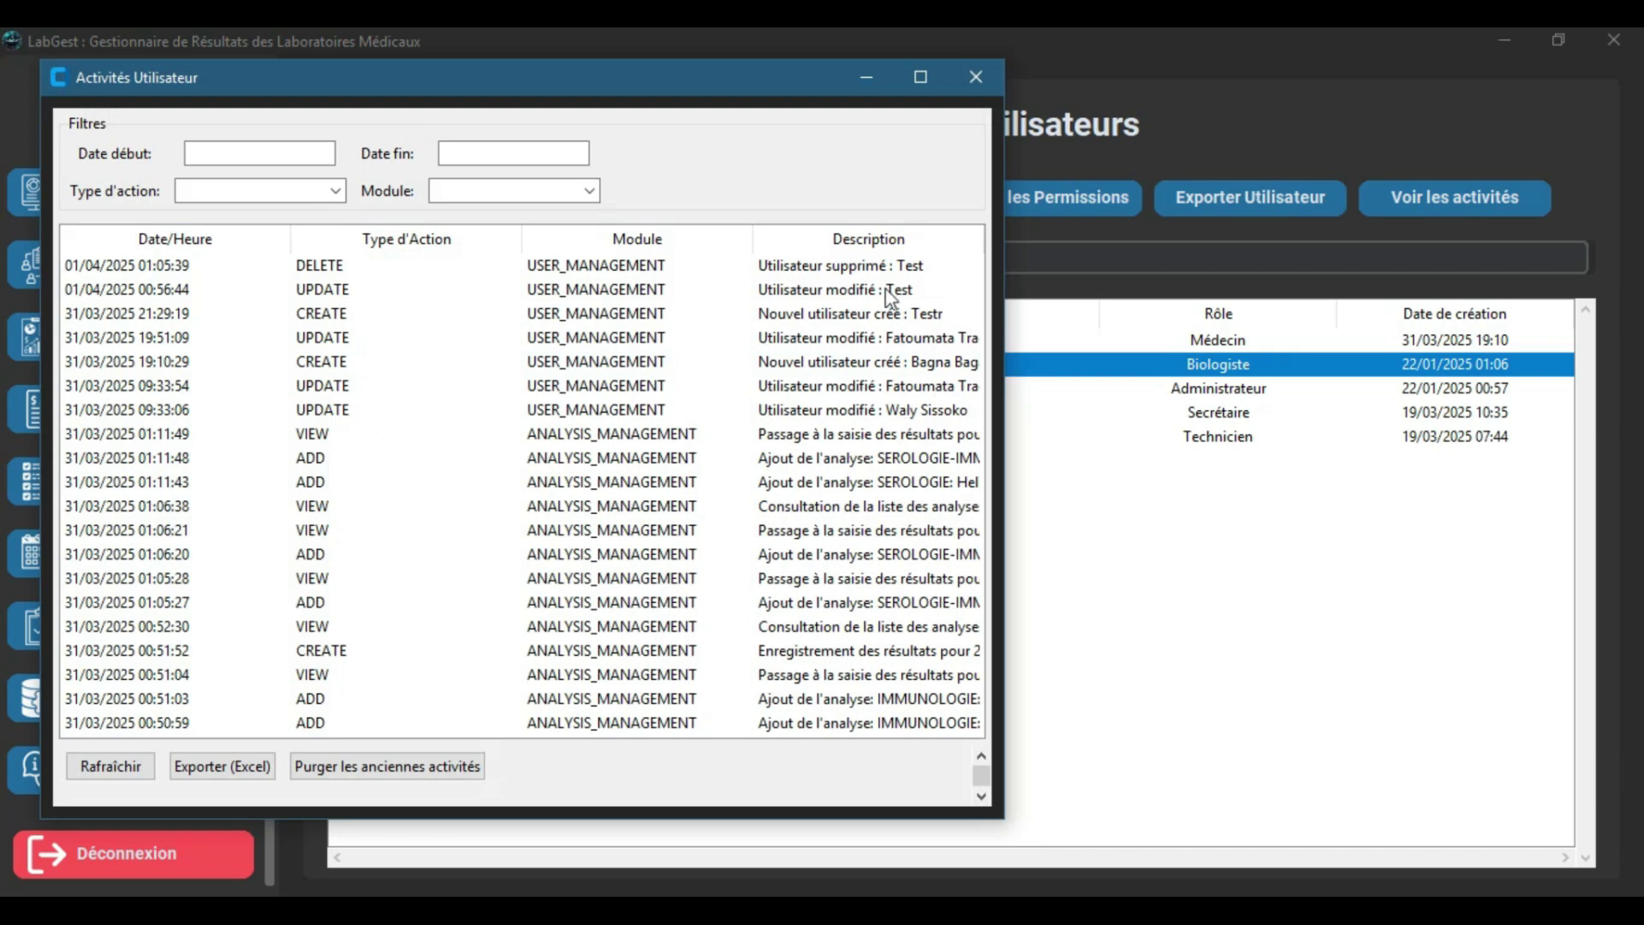
{"action": "scroll", "coordinate": [815, 498], "scroll_direction": "down", "scroll_amount": 10}
{"action": "scroll", "coordinate": [815, 498], "scroll_direction": "down", "scroll_amount": 2}
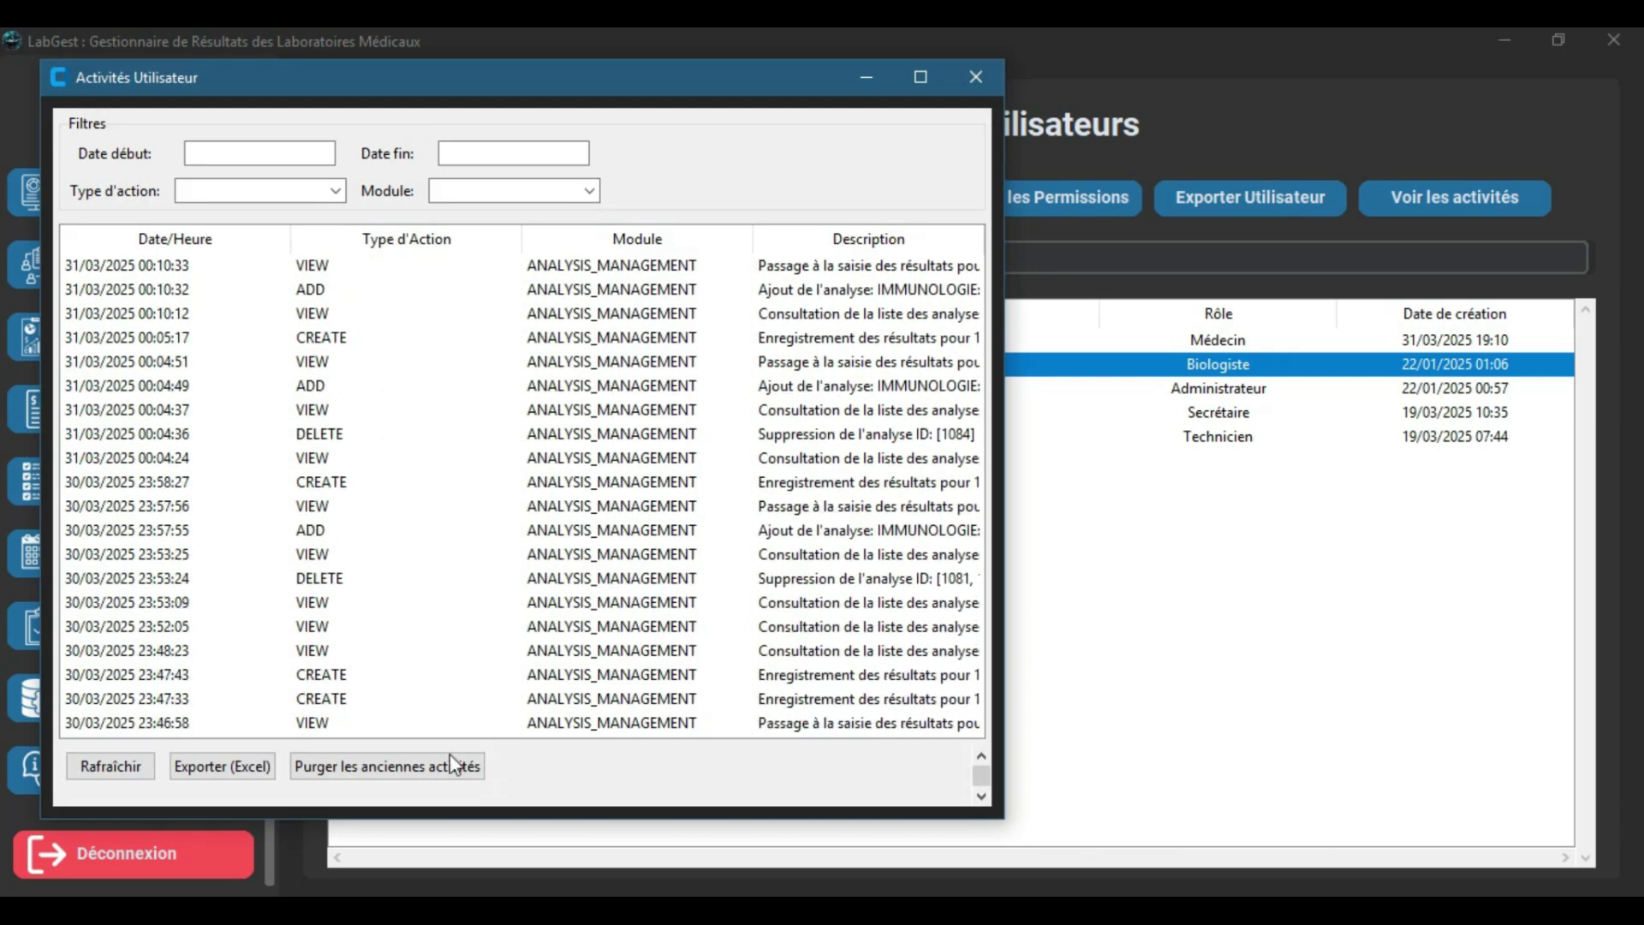
{"action": "left_click", "coordinate": [976, 78]}
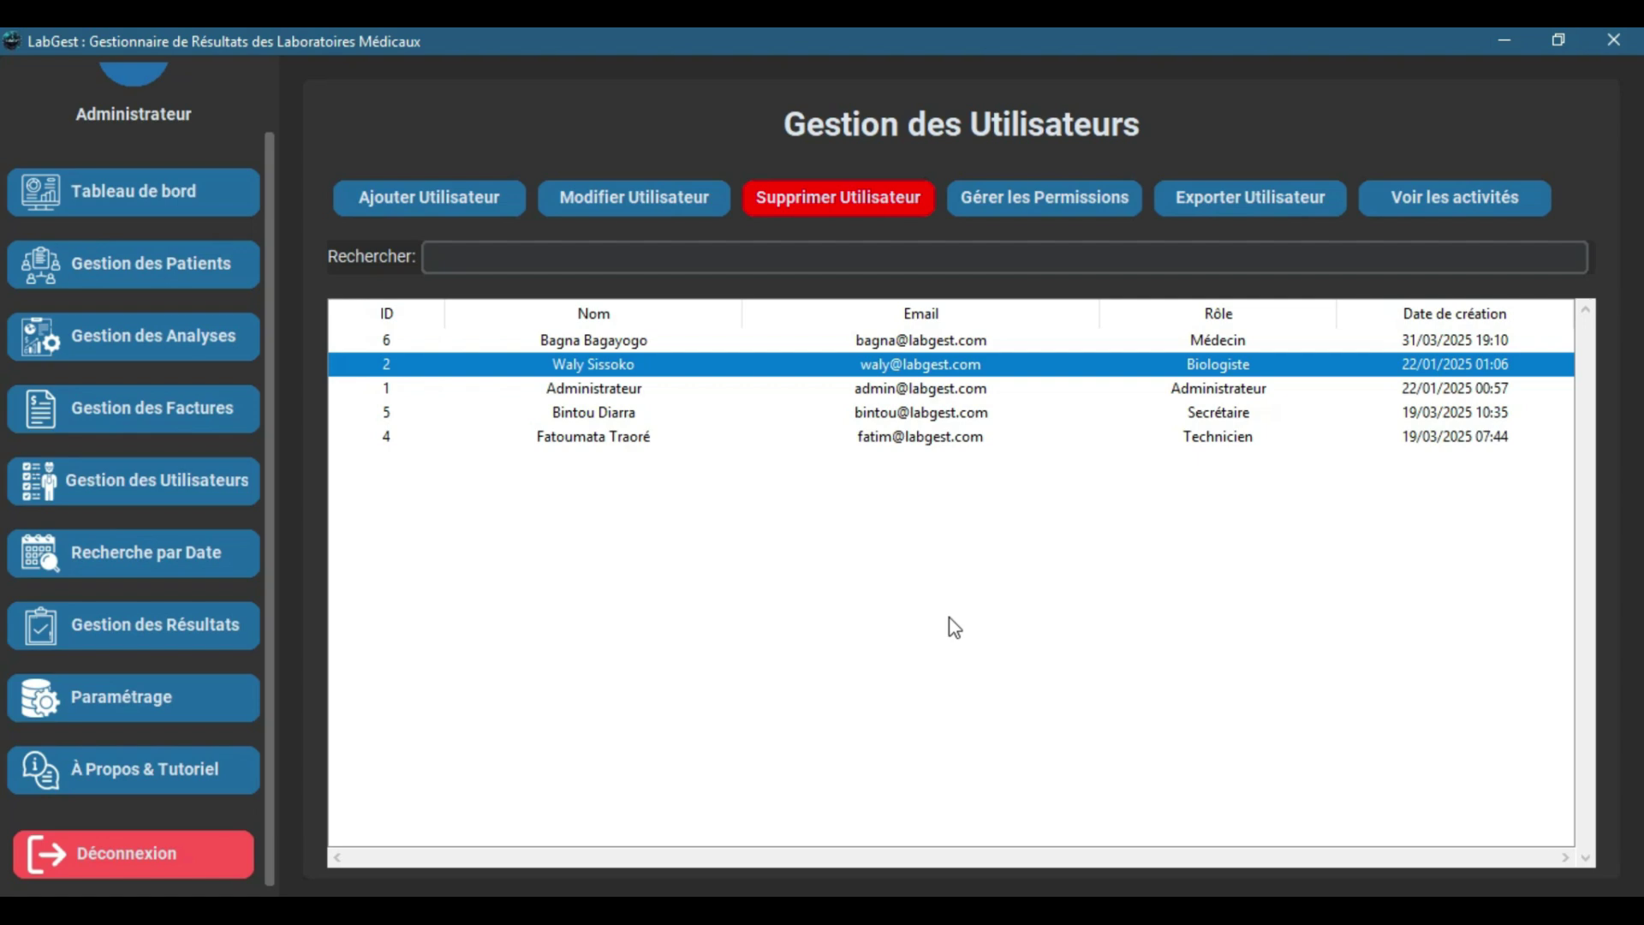